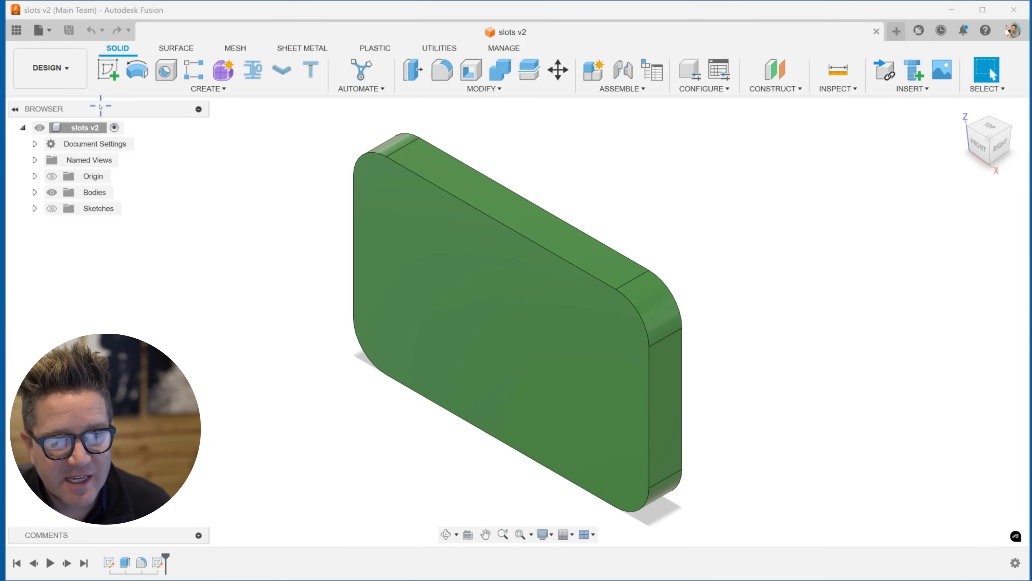
- Start a sketch on the plate's flat face and choose the Center to Center Slot tool
{"action": "left_click", "coordinate": [108, 73]}
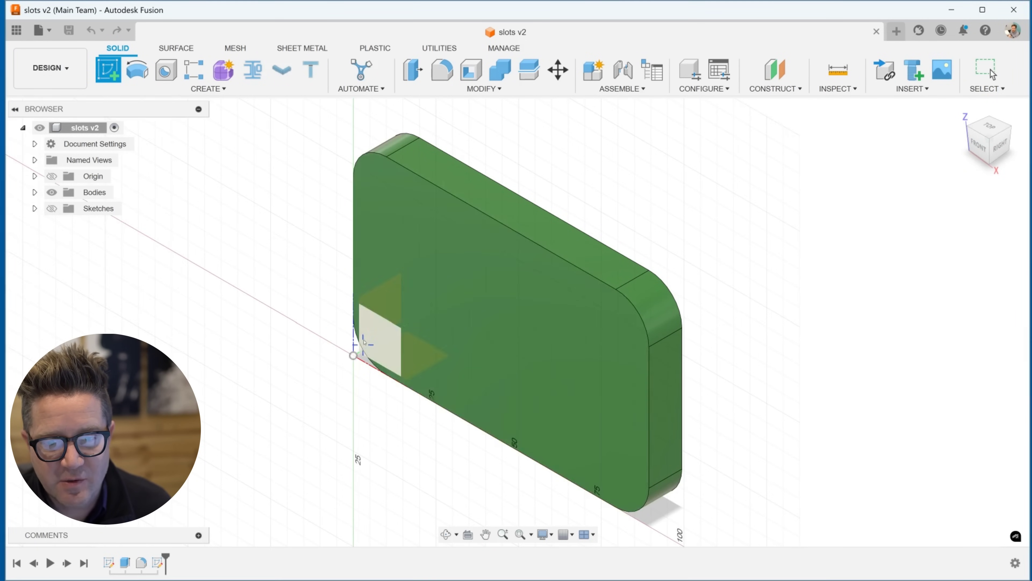
{"action": "left_click", "coordinate": [412, 314]}
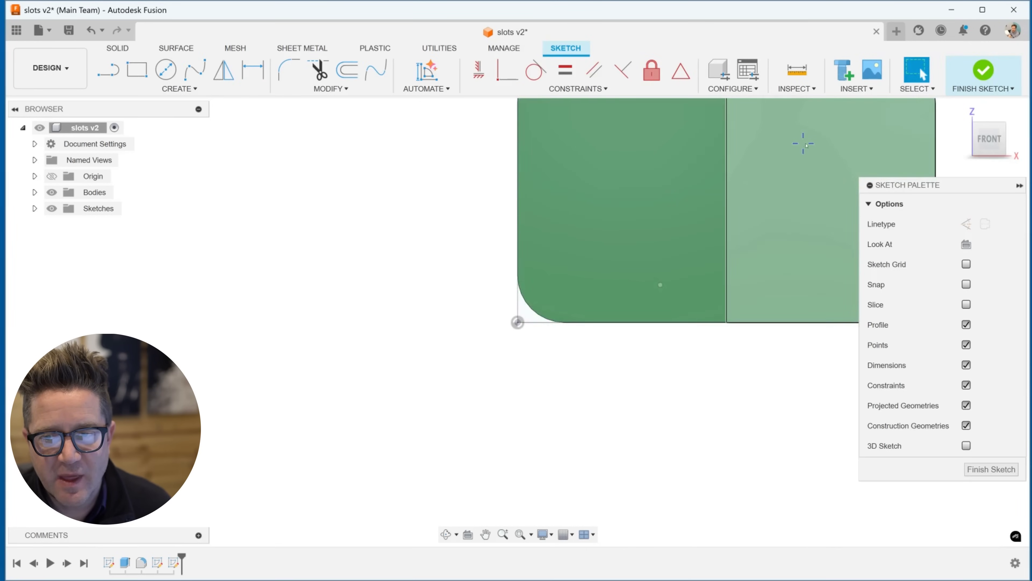
{"action": "mouse_move", "coordinate": [805, 147]}
{"action": "middle_mouse_down"}
{"action": "mouse_move", "coordinate": [540, 252]}
{"action": "mouse_move", "coordinate": [509, 254]}
{"action": "middle_mouse_up"}
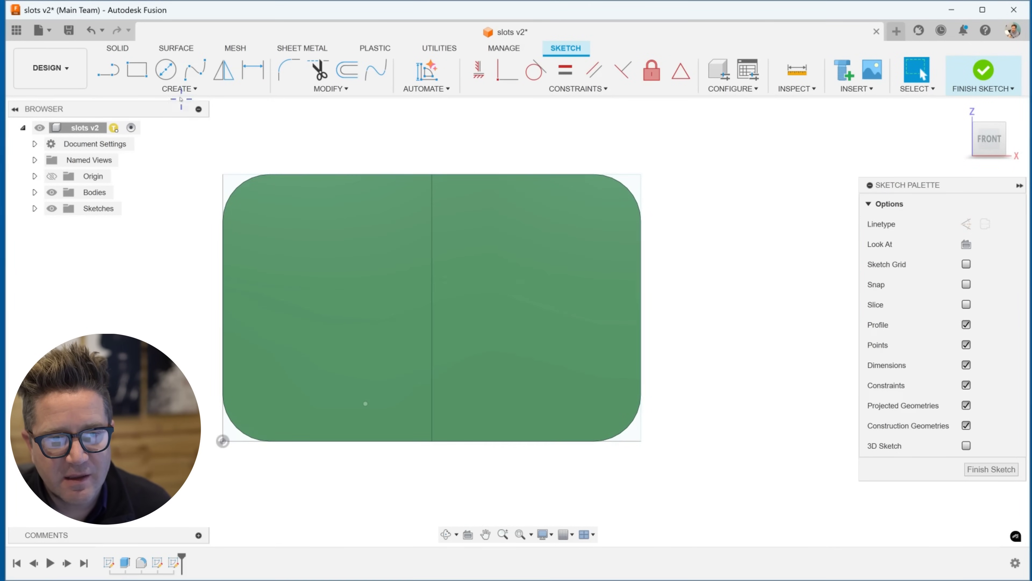
{"action": "left_click", "coordinate": [180, 90]}
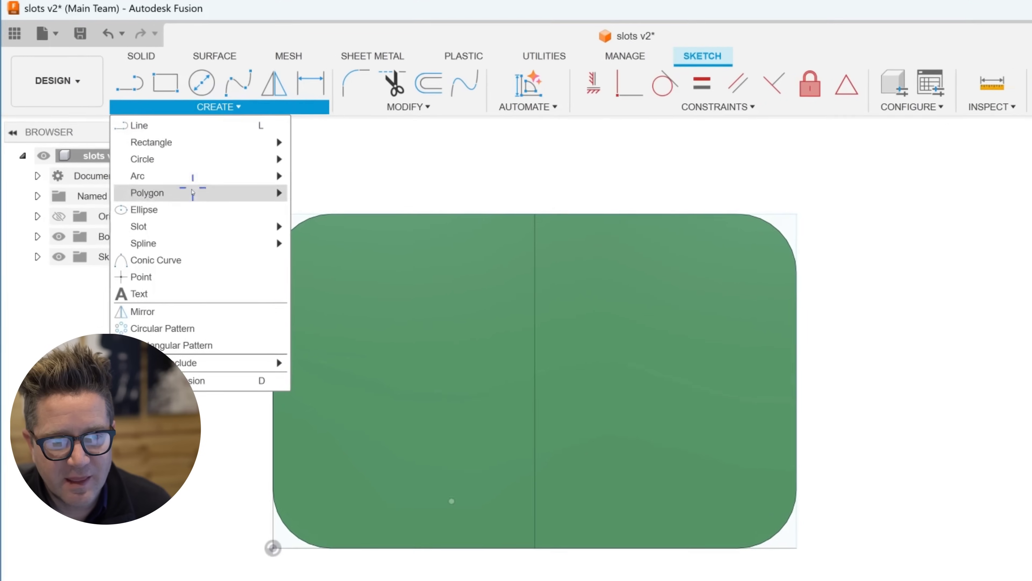
{"action": "mouse_move", "coordinate": [182, 224]}
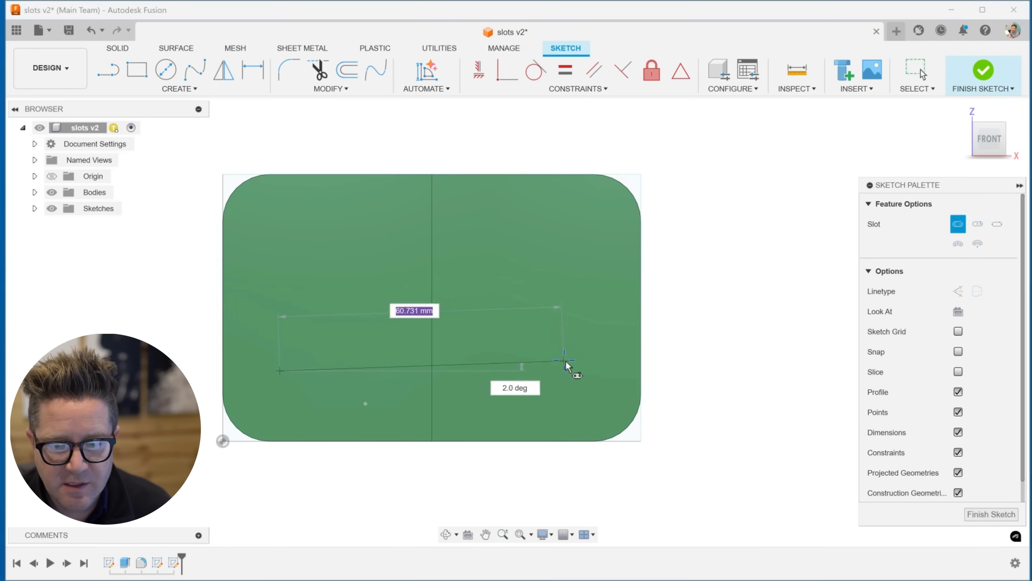
- Set the slot's second end centre and make the slot 15 mm wide
{"action": "left_click", "coordinate": [584, 370]}
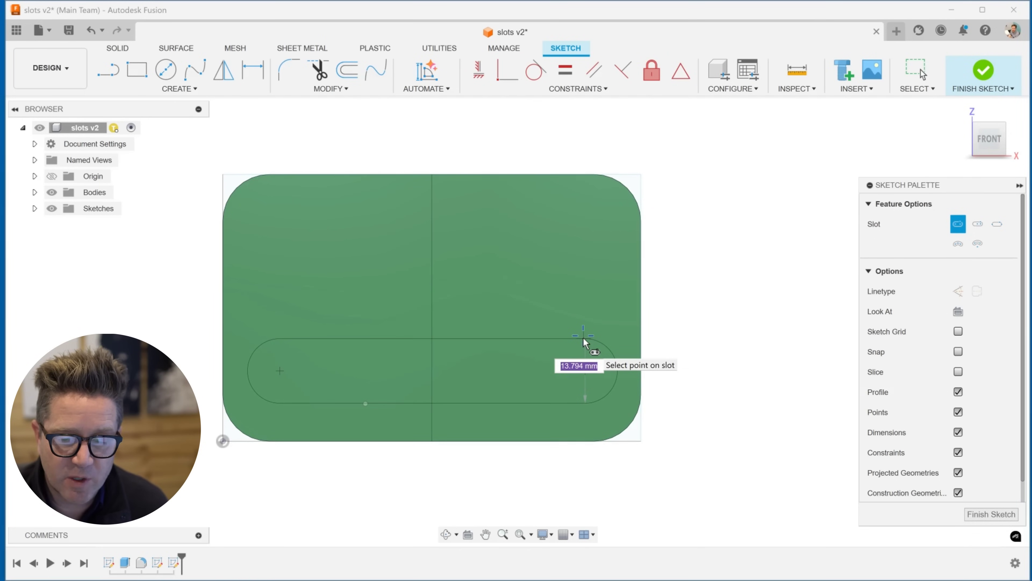
{"action": "type", "text": "15"}
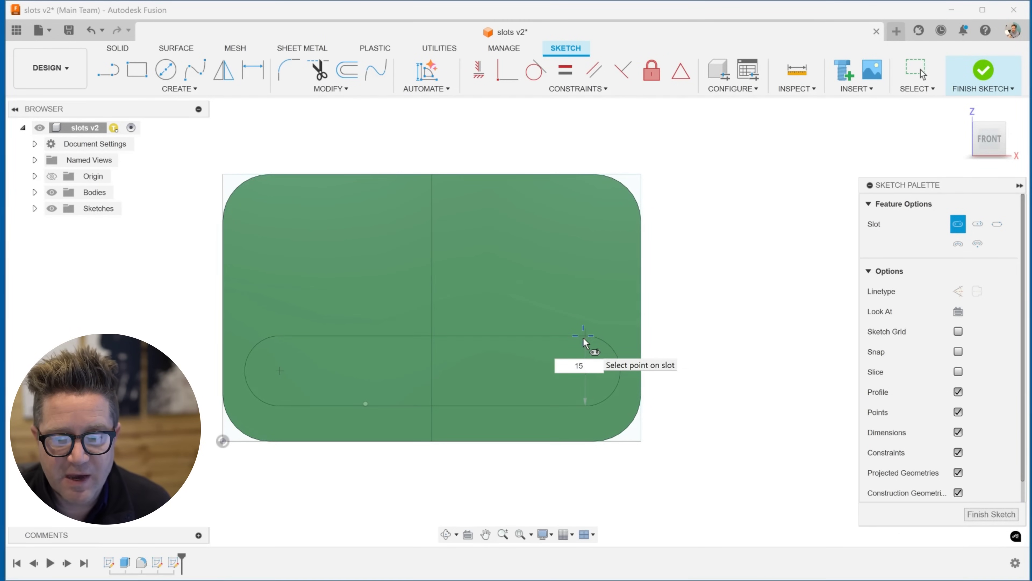
{"action": "key", "text": "Return"}
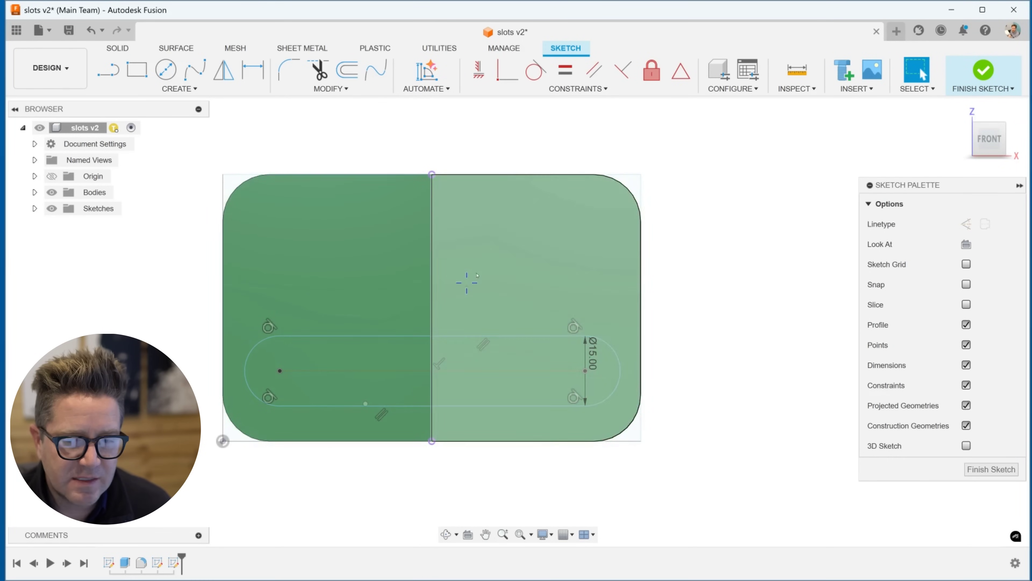
- Hide the solid body and Sketch2 in the Browser
{"action": "left_click", "coordinate": [52, 192]}
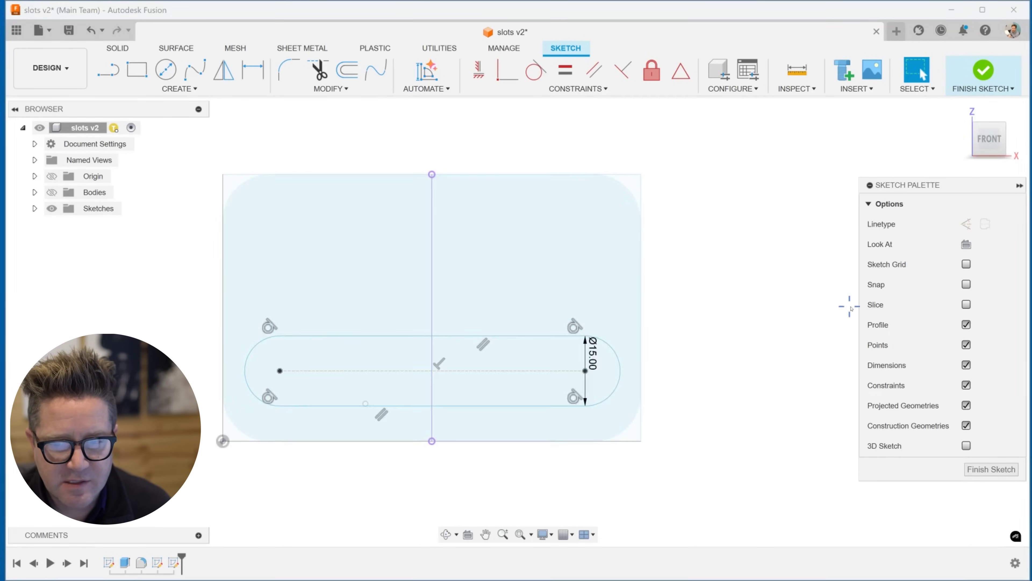
{"action": "left_click", "coordinate": [35, 208]}
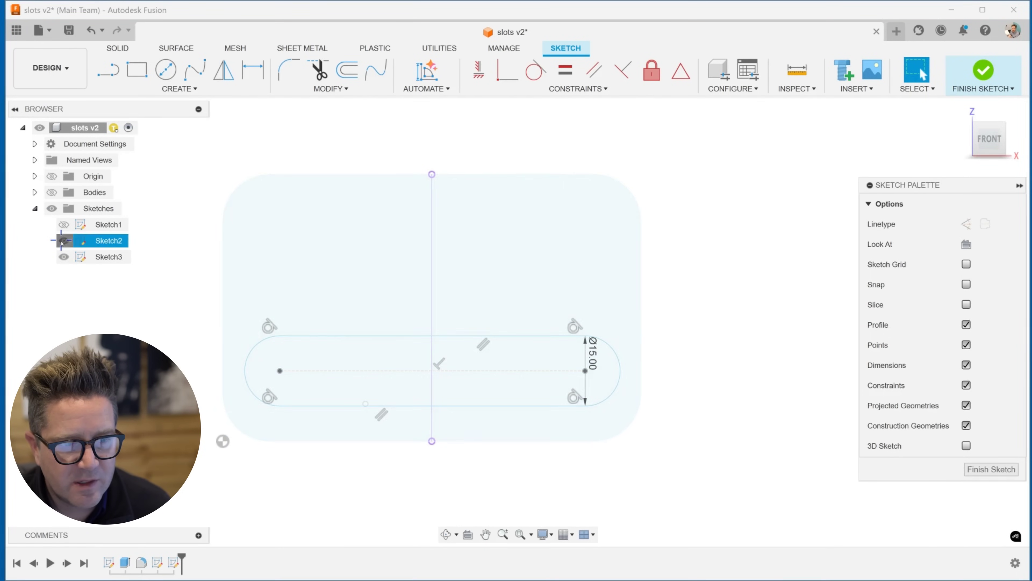
{"action": "left_click", "coordinate": [64, 240]}
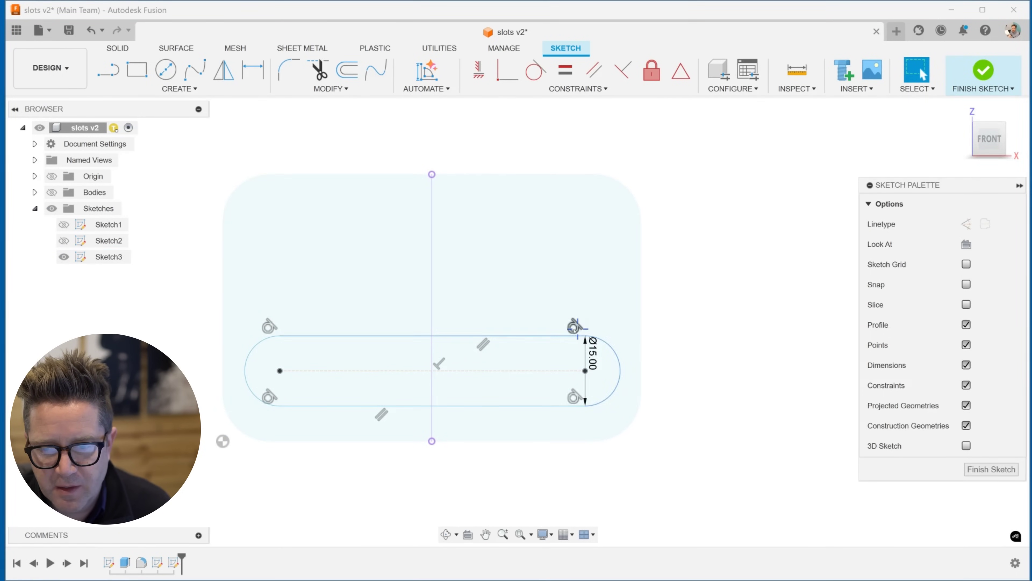
{"action": "left_click", "coordinate": [614, 326]}
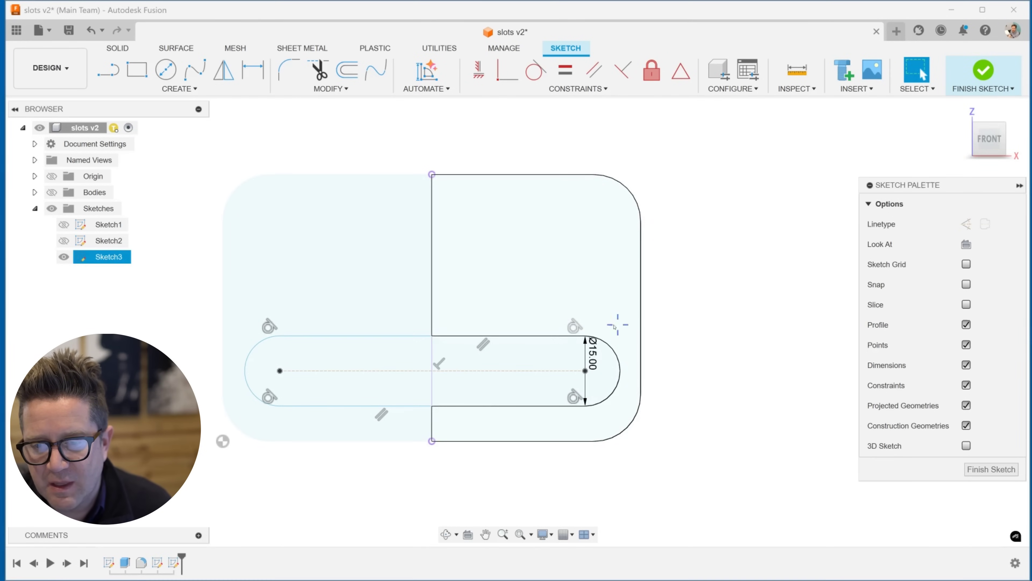
{"action": "key", "text": "Escape"}
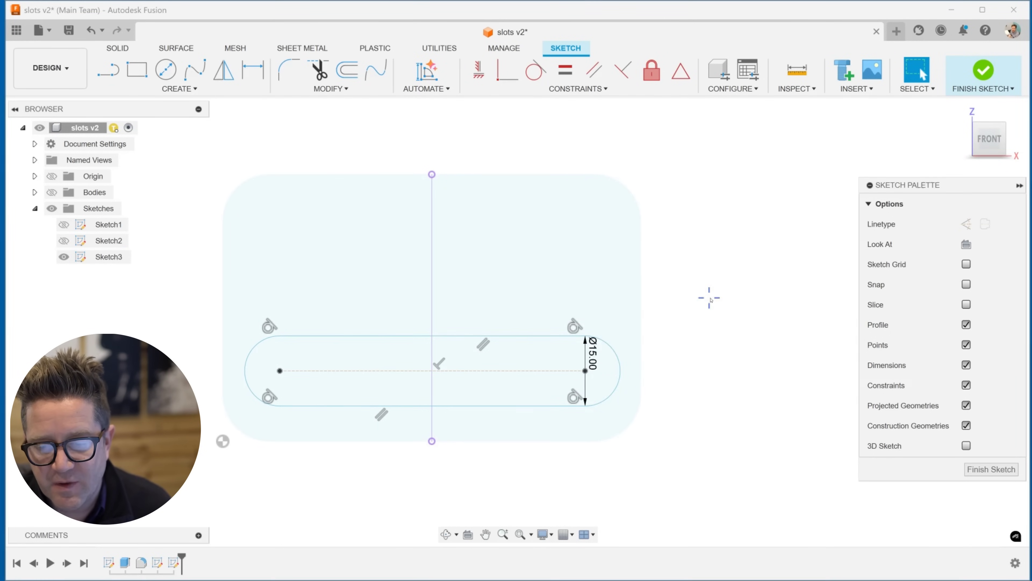
- Shorten the slot's right end and shift the slot higher on the plate
{"action": "mouse_move", "coordinate": [586, 370]}
{"action": "left_mouse_down"}
{"action": "mouse_move", "coordinate": [512, 371]}
{"action": "mouse_move", "coordinate": [589, 365]}
{"action": "mouse_move", "coordinate": [577, 359]}
{"action": "mouse_move", "coordinate": [593, 372]}
{"action": "left_mouse_up"}
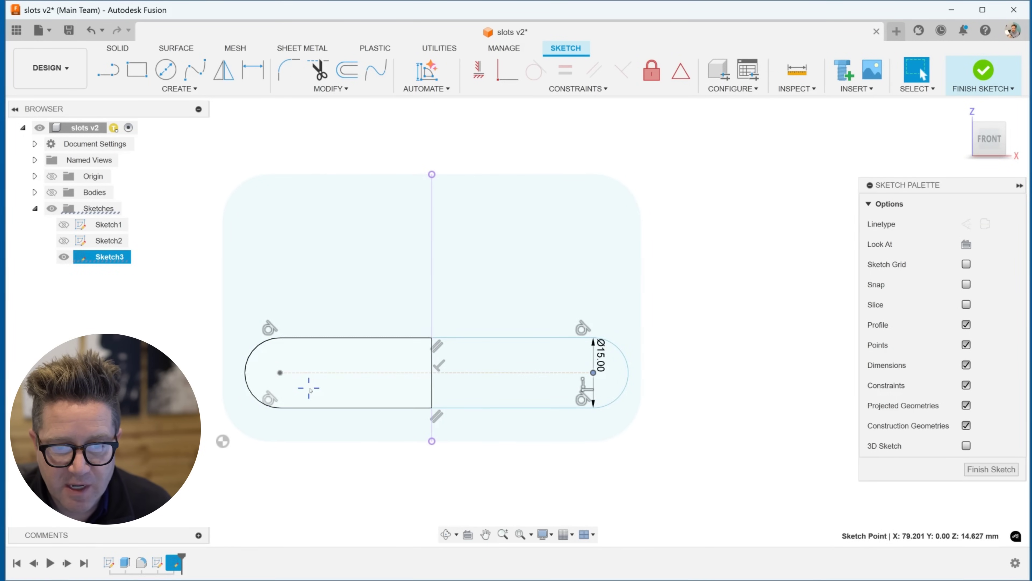
{"action": "mouse_move", "coordinate": [272, 373]}
{"action": "left_mouse_down"}
{"action": "mouse_move", "coordinate": [325, 380]}
{"action": "mouse_move", "coordinate": [277, 360]}
{"action": "left_mouse_up"}
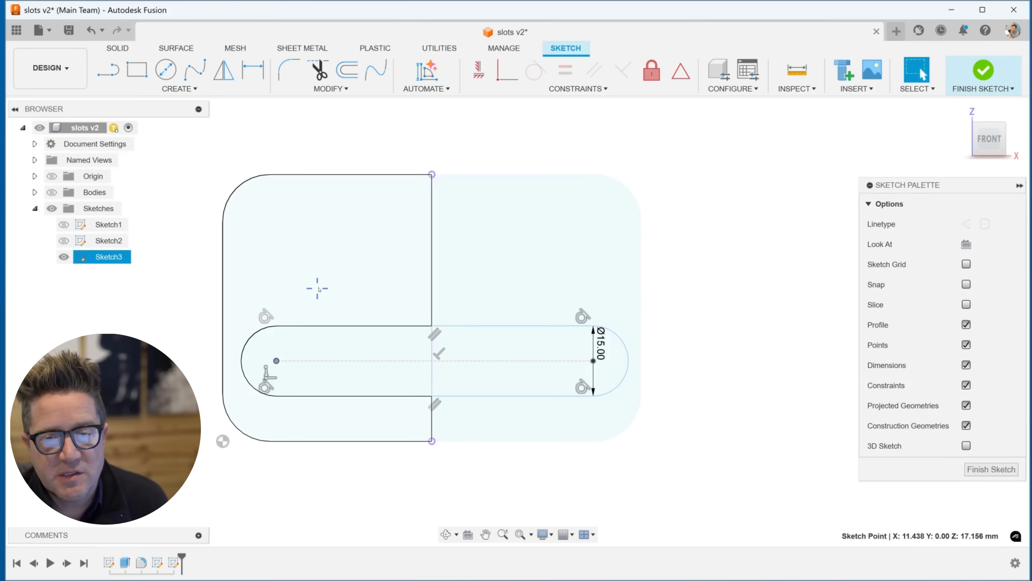
{"action": "key", "text": "d"}
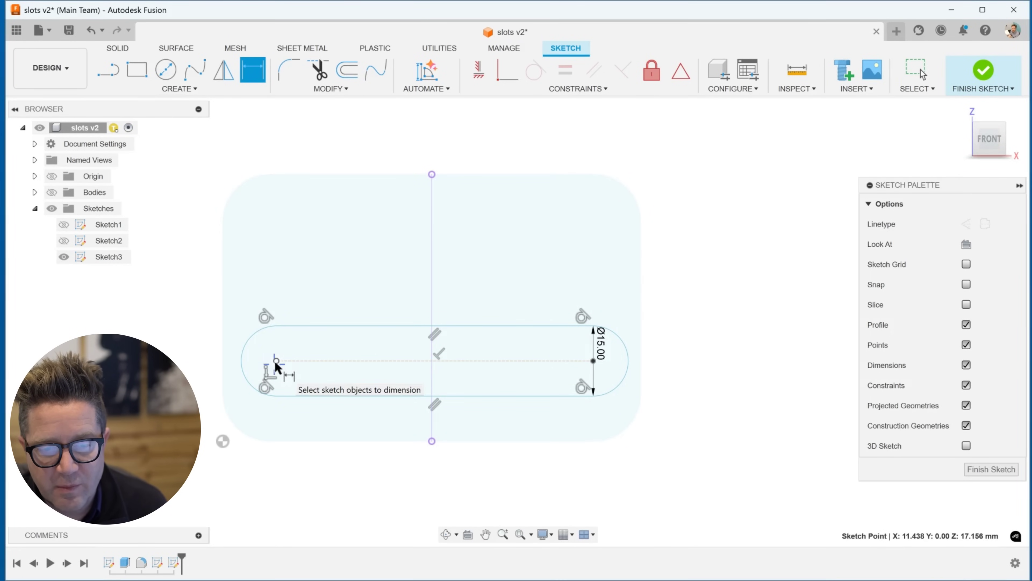
- Dimension the slot 12 mm from the left edge and 15 mm from the right edge
{"action": "left_click", "coordinate": [223, 360]}
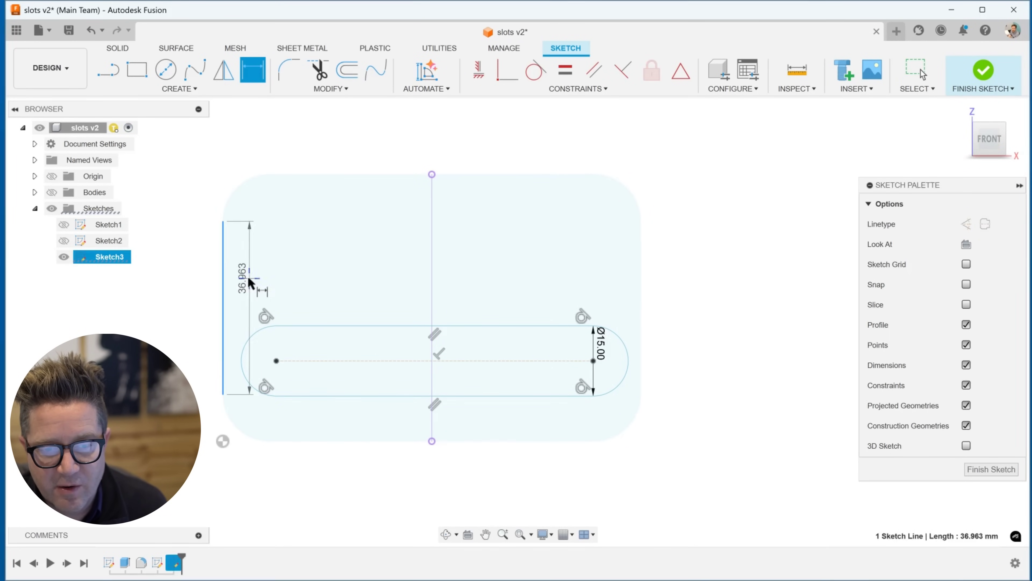
{"action": "left_click", "coordinate": [276, 360]}
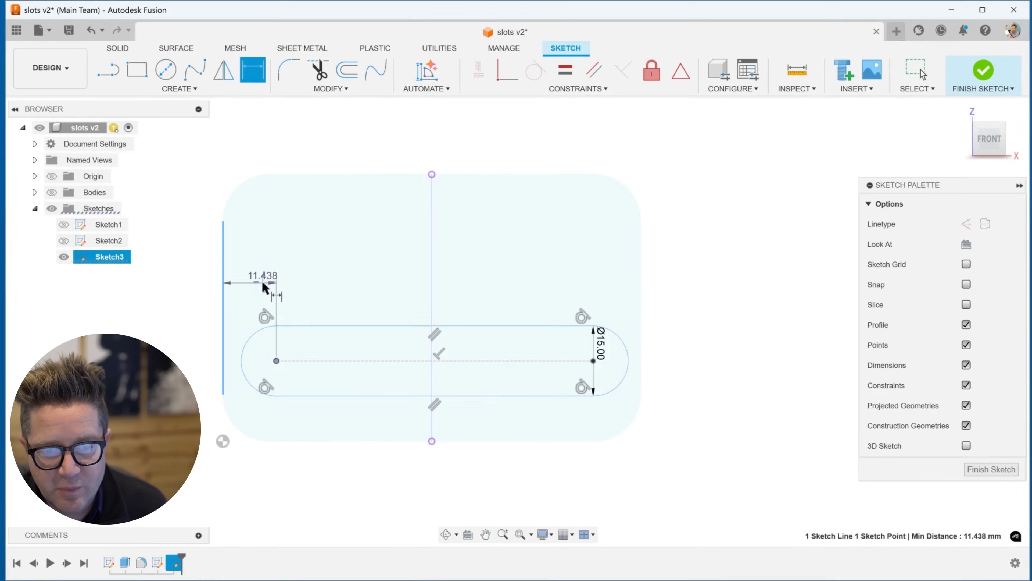
{"action": "left_click", "coordinate": [263, 284]}
{"action": "type", "text": "12"}
{"action": "key", "text": "Return"}
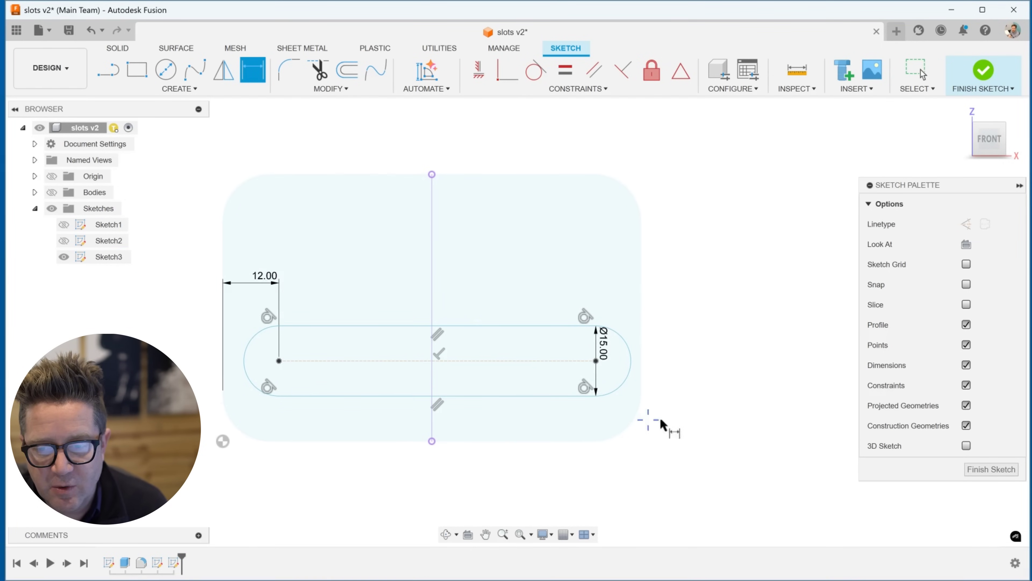
{"action": "left_click", "coordinate": [596, 360]}
{"action": "left_click", "coordinate": [641, 357]}
{"action": "left_click", "coordinate": [609, 269]}
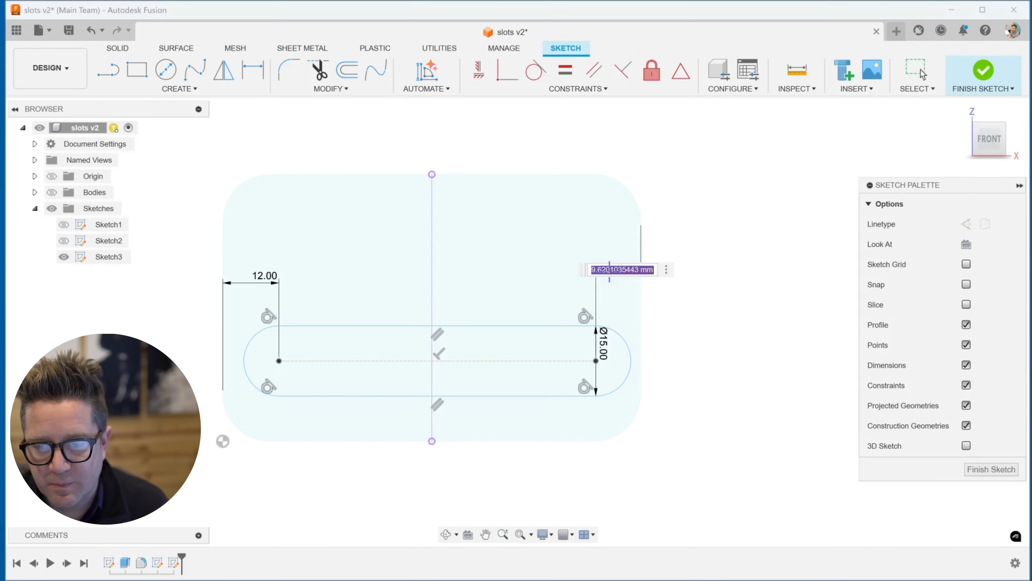
{"action": "type", "text": "15"}
{"action": "key", "text": "Return"}
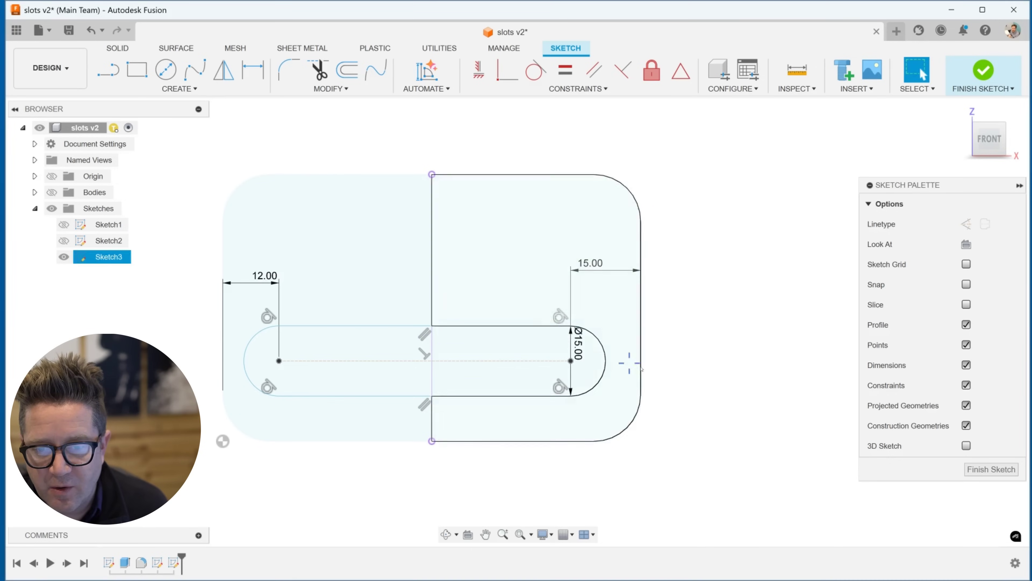
- Move the slot up and dimension its centreline 20 mm above the bottom edge
{"action": "key", "text": "Escape"}
{"action": "left_click_drag", "start_coordinate": [486, 328], "coordinate": [508, 280]}
{"action": "key", "text": "d"}
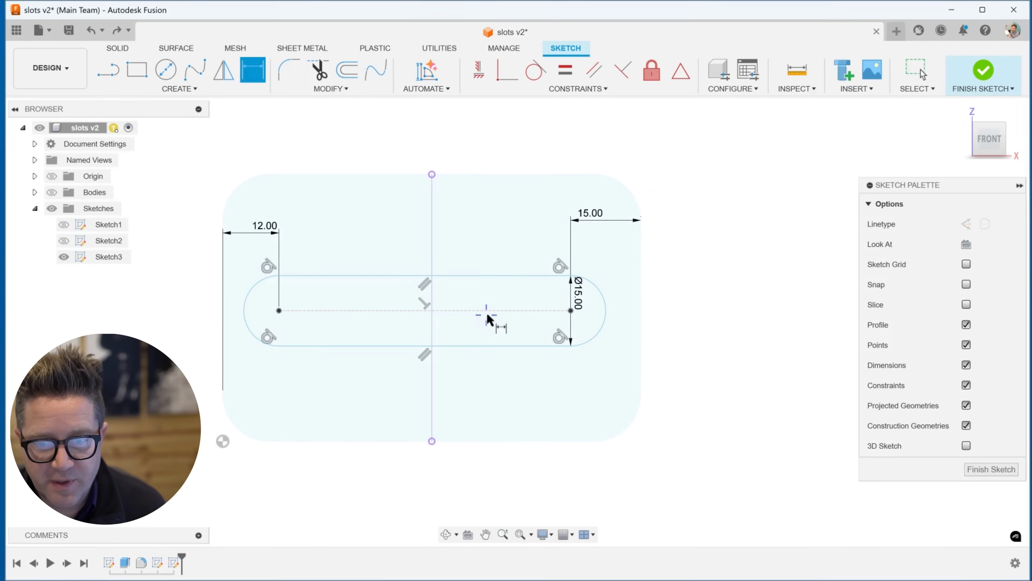
{"action": "left_click", "coordinate": [511, 442]}
{"action": "left_click", "coordinate": [523, 310]}
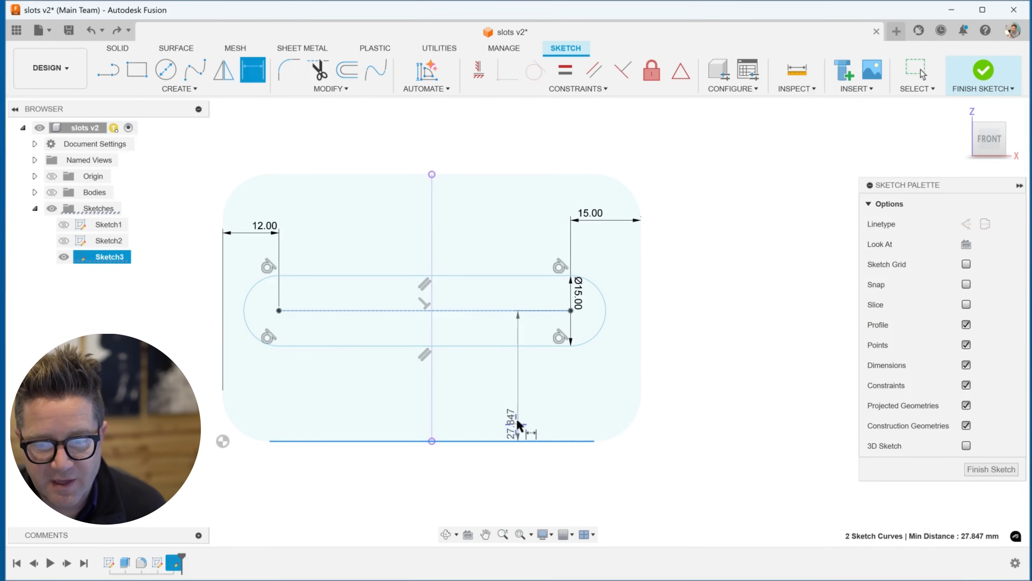
{"action": "left_click", "coordinate": [522, 397]}
{"action": "type", "text": "20"}
{"action": "key", "text": "Return"}
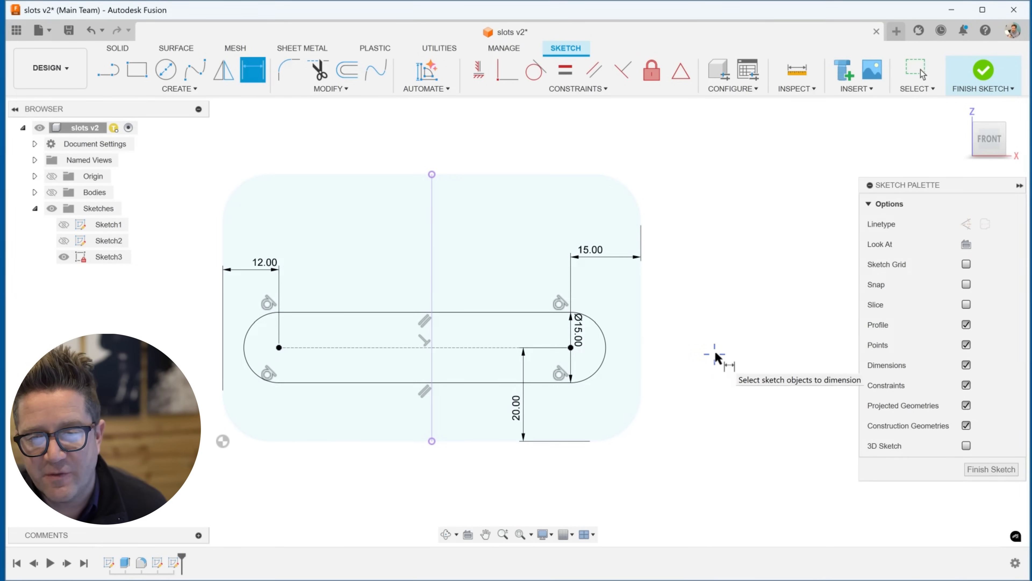
- Cut both slot profiles 5 mm deep into the plate and begin a new sketch on its face
{"action": "key", "text": "e"}
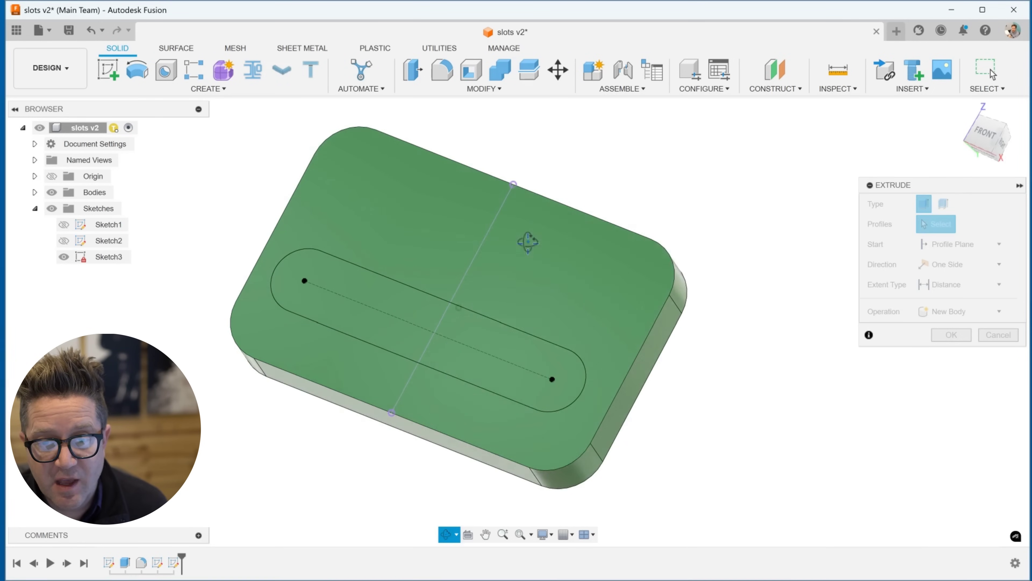
{"action": "left_click", "coordinate": [500, 354]}
{"action": "left_click", "coordinate": [321, 303]}
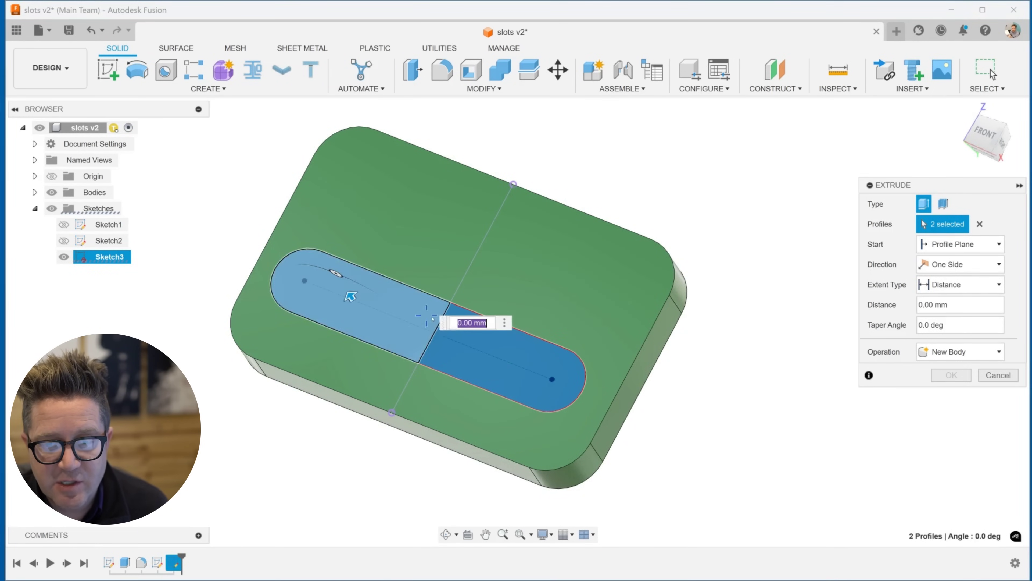
{"action": "left_click_drag", "start_coordinate": [356, 297], "coordinate": [400, 329]}
{"action": "middle_click_drag", "start_coordinate": [400, 328], "coordinate": [346, 269], "text": "shift"}
{"action": "left_click_drag", "start_coordinate": [346, 269], "coordinate": [352, 303]}
{"action": "middle_click_drag", "start_coordinate": [355, 308], "coordinate": [949, 397], "text": "shift"}
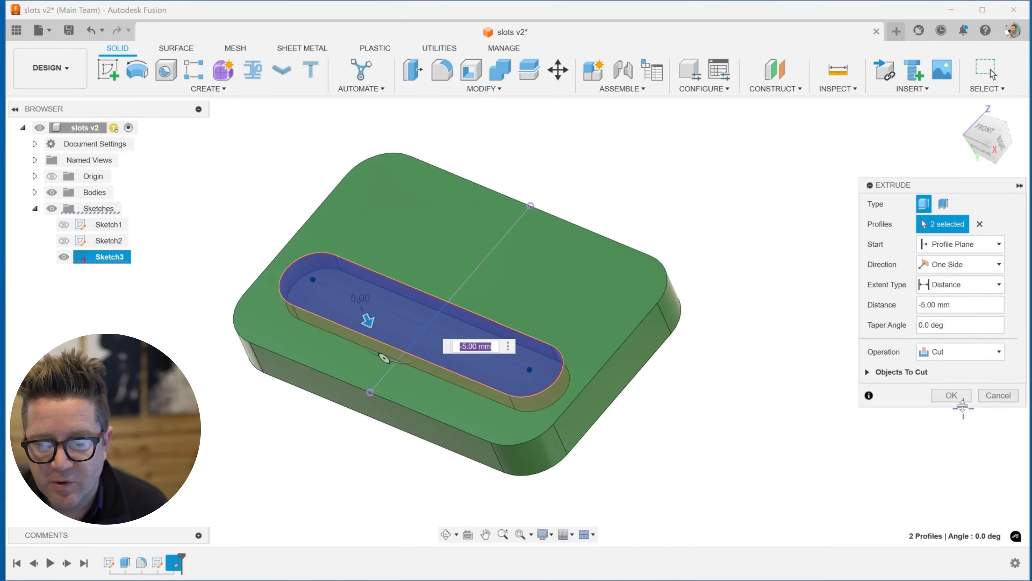
{"action": "left_click", "coordinate": [952, 395]}
{"action": "middle_click_drag", "start_coordinate": [884, 376], "coordinate": [725, 419], "text": "shift"}
{"action": "left_click", "coordinate": [528, 306]}
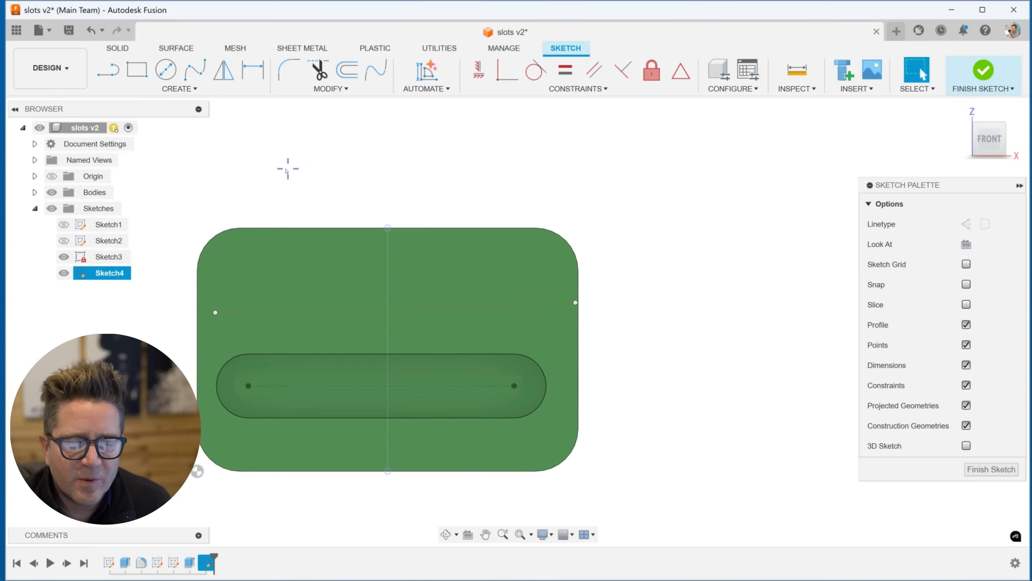
- Delete the stray sloped line from the new sketch
{"action": "left_click", "coordinate": [167, 89]}
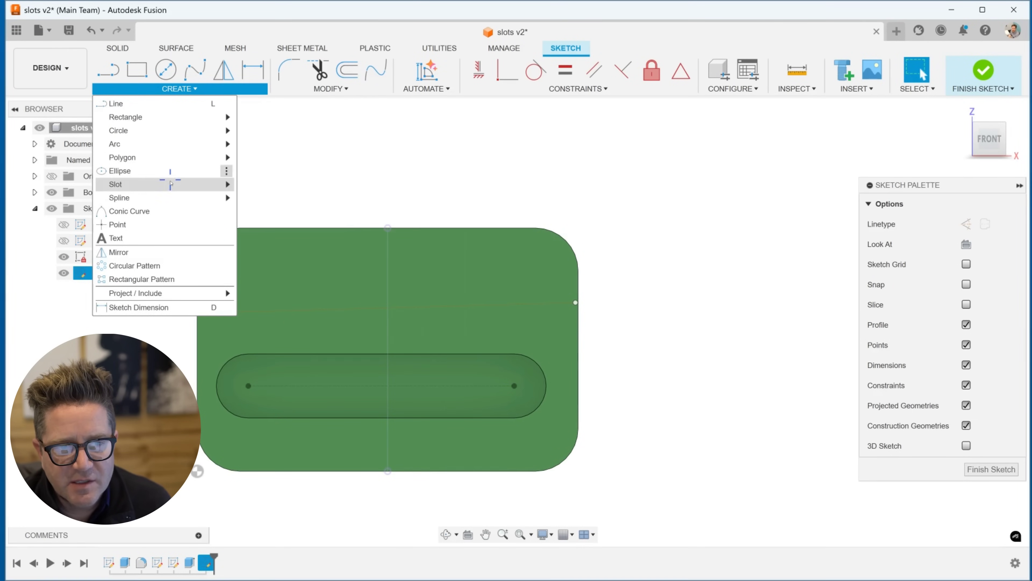
{"action": "mouse_move", "coordinate": [173, 184]}
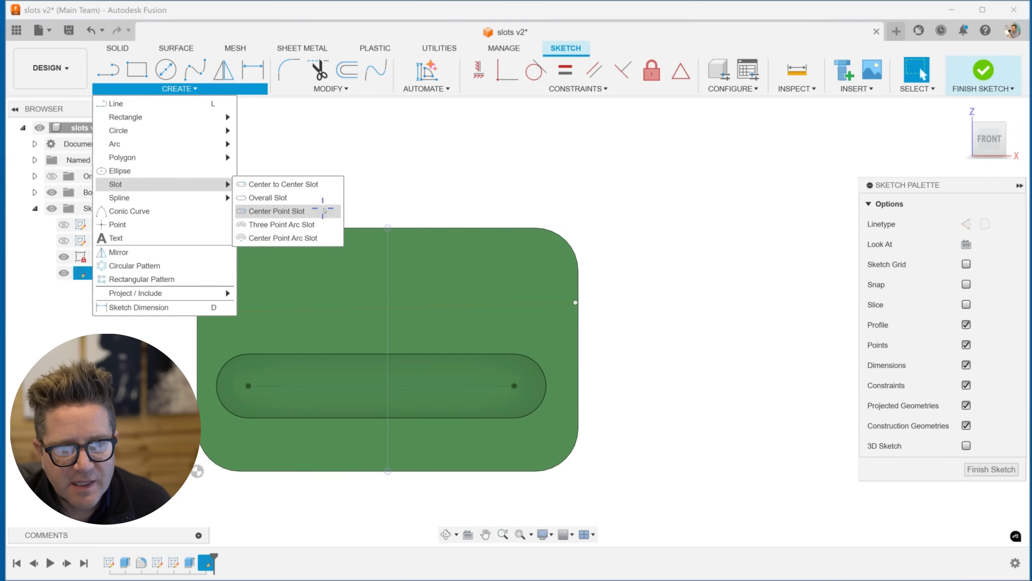
{"action": "left_click", "coordinate": [268, 198]}
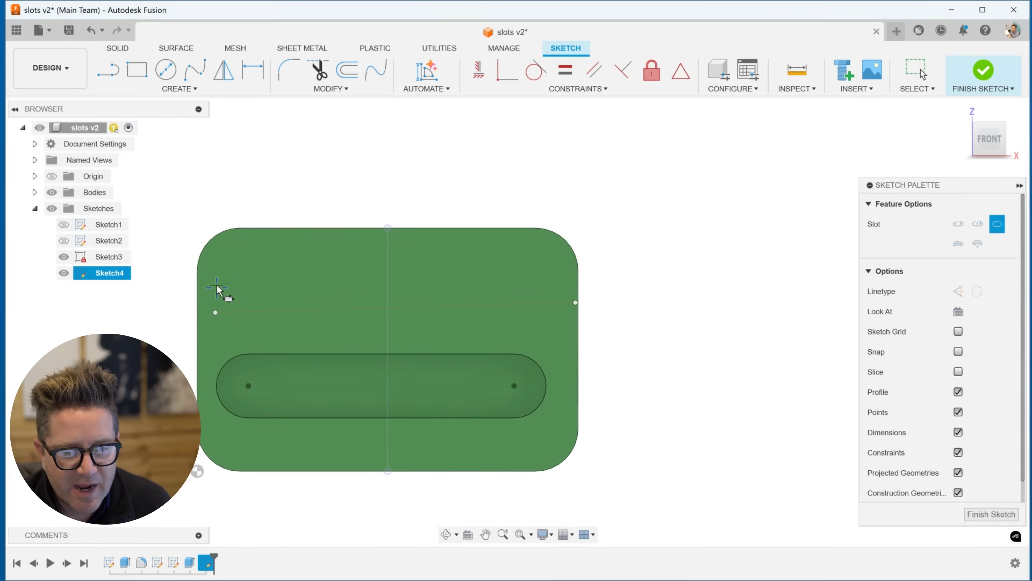
{"action": "key", "text": "Escape"}
{"action": "left_click", "coordinate": [310, 309]}
{"action": "key", "text": "Delete"}
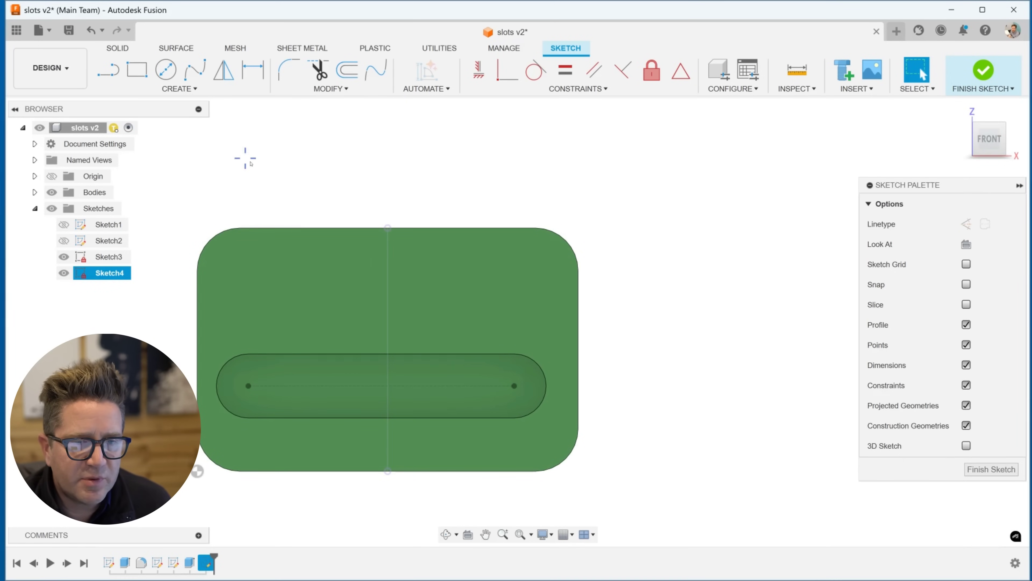
{"action": "right_click", "coordinate": [245, 158]}
{"action": "key", "text": "Escape"}
- Choose the Center to Center Slot tool from the Create menu
{"action": "left_click", "coordinate": [179, 89]}
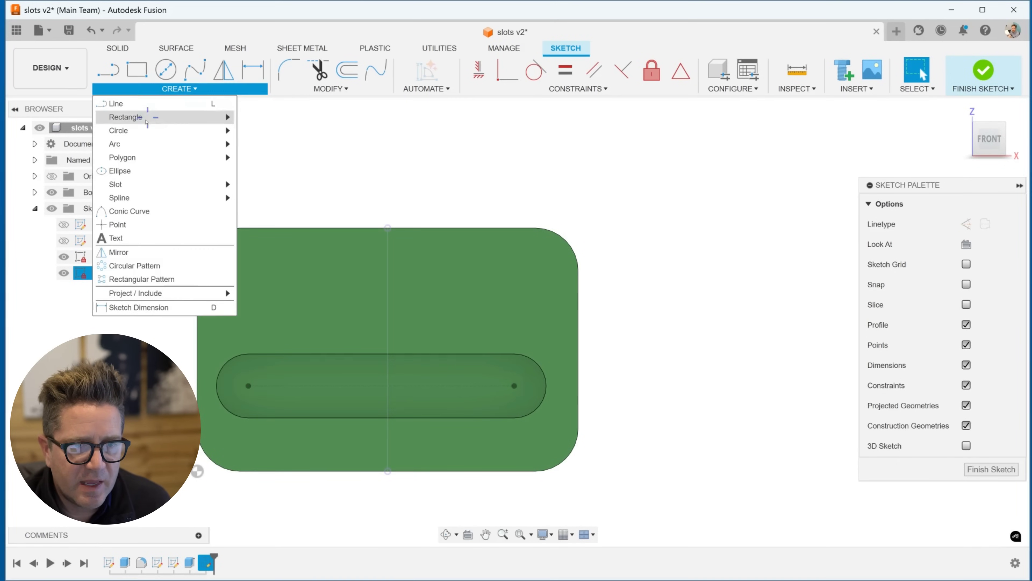
{"action": "mouse_move", "coordinate": [154, 188]}
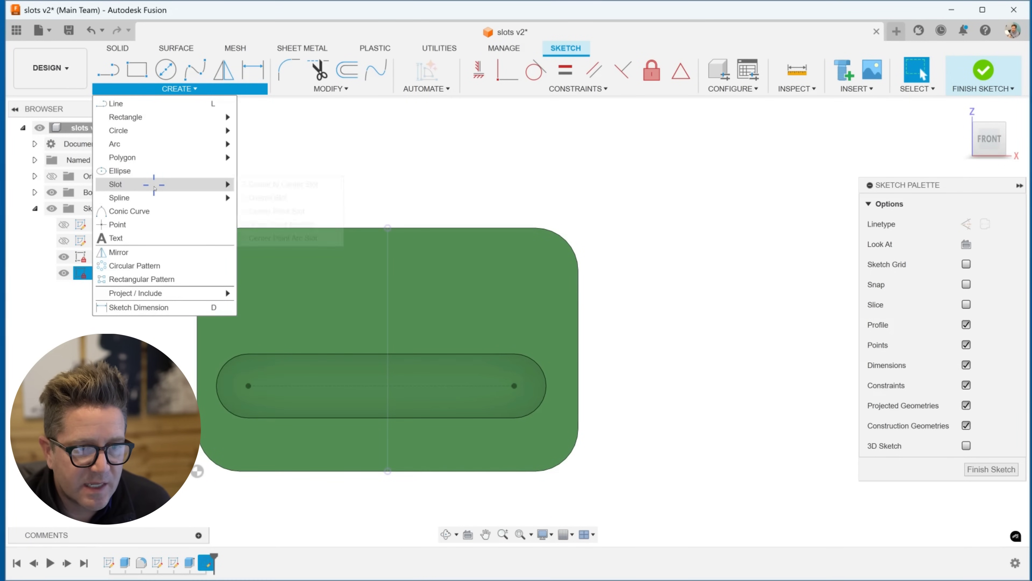
{"action": "left_click", "coordinate": [284, 198]}
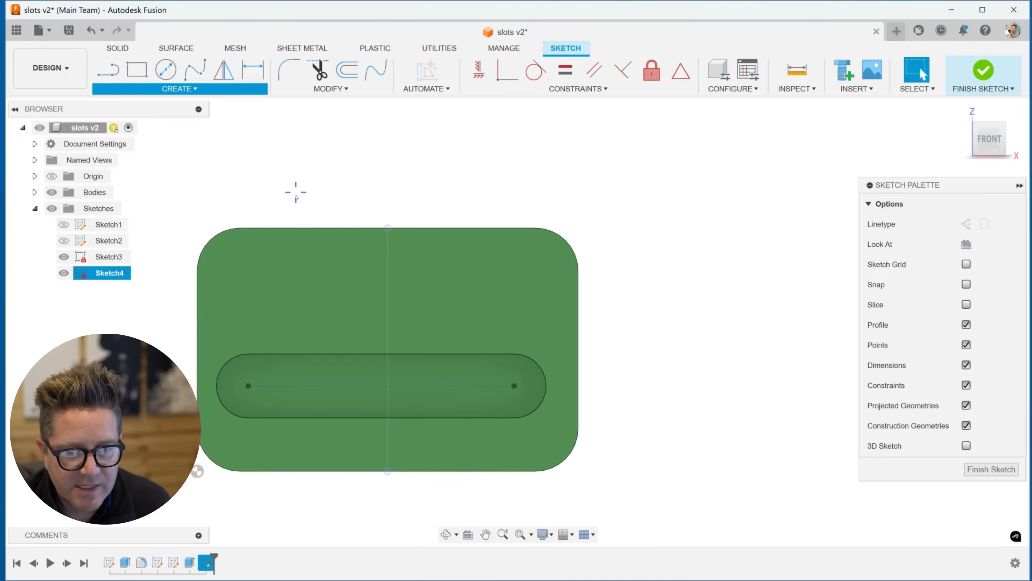
- Draw a horizontal slot across the upper plate and adjust its end points
{"action": "left_click", "coordinate": [197, 285]}
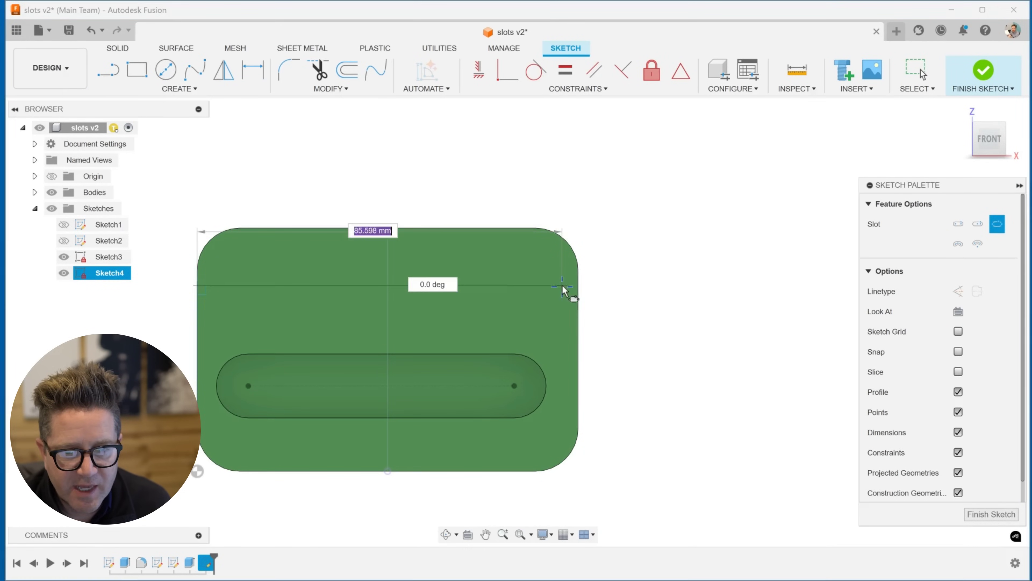
{"action": "left_click", "coordinate": [578, 286]}
{"action": "left_click", "coordinate": [524, 299]}
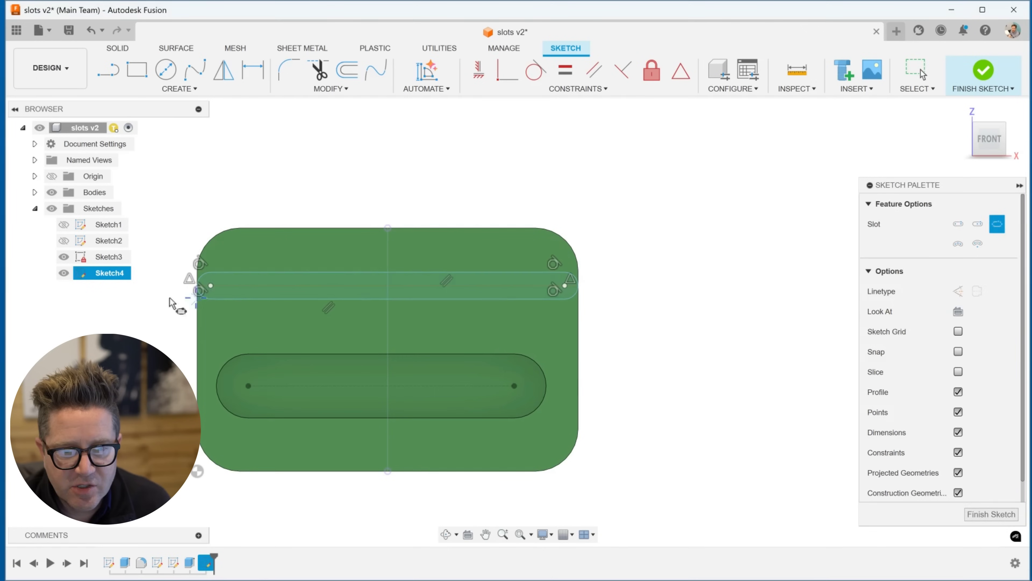
{"action": "key", "text": "Escape"}
{"action": "left_click_drag", "start_coordinate": [199, 285], "coordinate": [231, 297]}
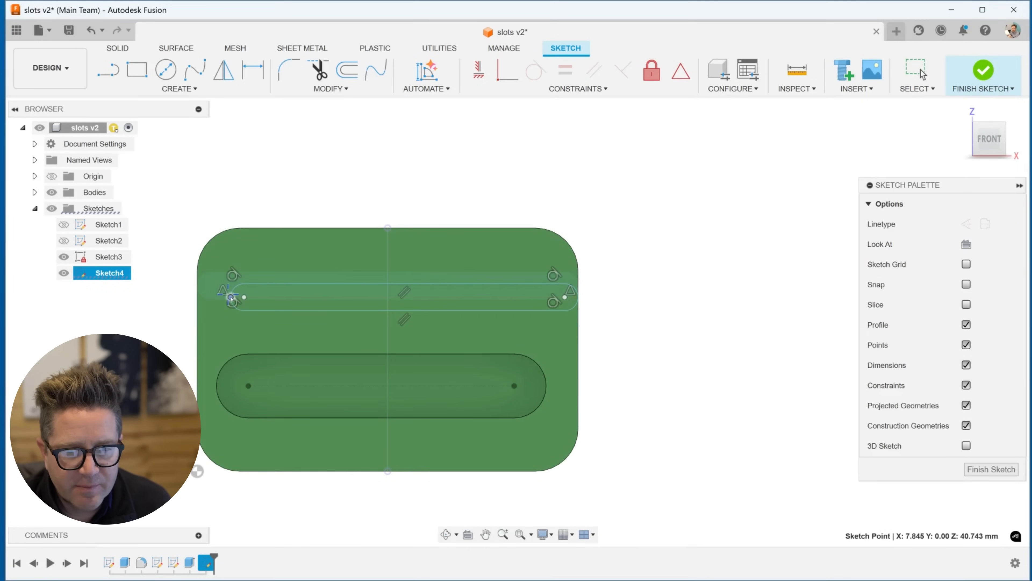
{"action": "left_click_drag", "start_coordinate": [578, 298], "coordinate": [526, 292]}
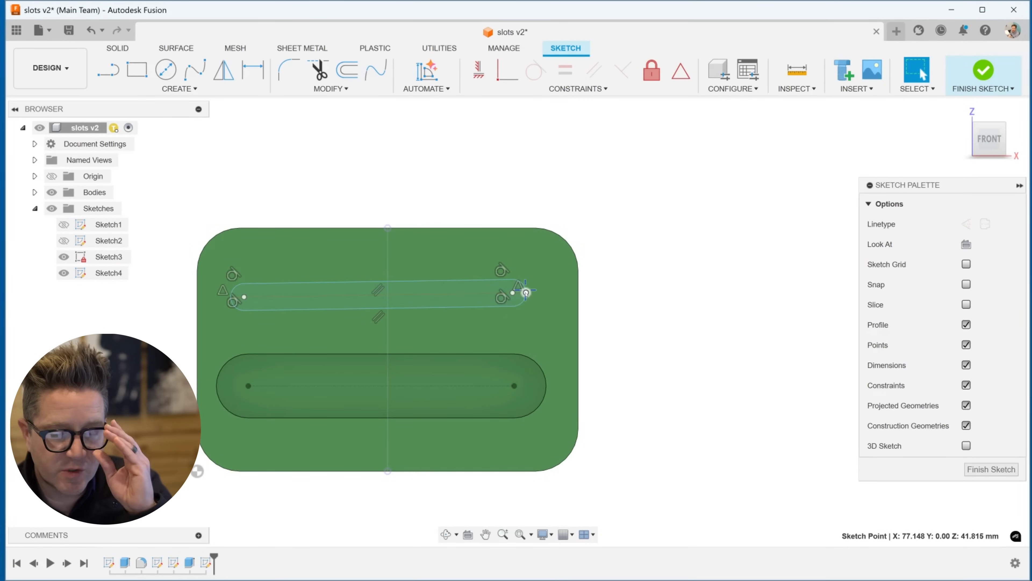
- With the body hidden, lengthen the slot and try making its centre line horizontal
{"action": "scroll", "coordinate": [434, 288], "scroll_direction": "up", "scroll_amount": 2}
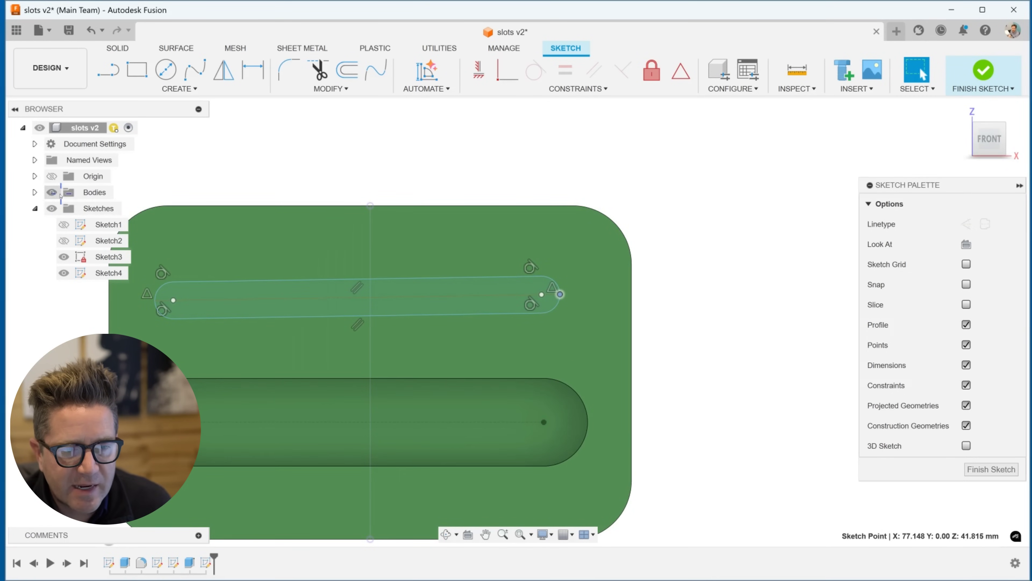
{"action": "left_click", "coordinate": [51, 192]}
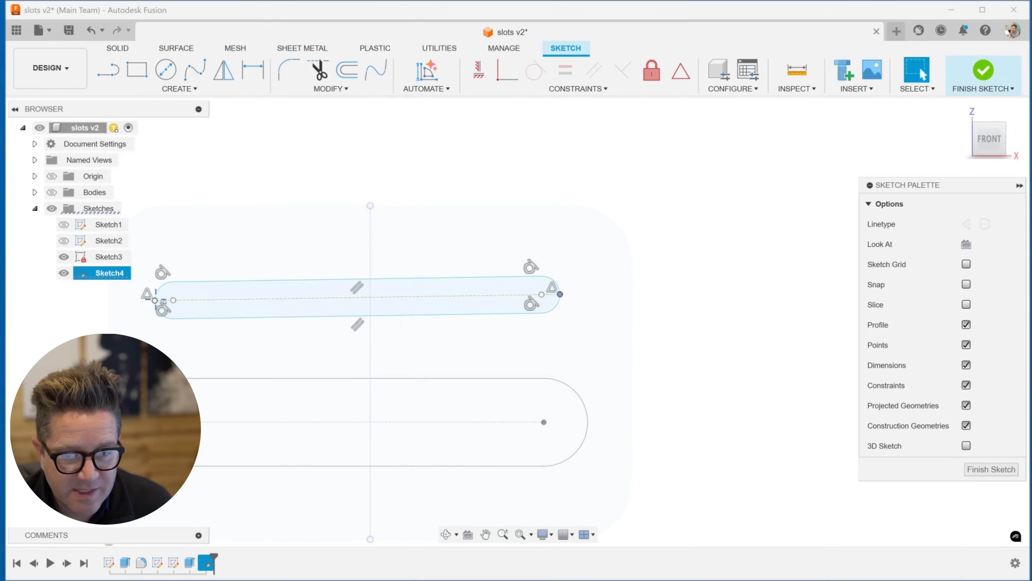
{"action": "mouse_move", "coordinate": [560, 294]}
{"action": "left_mouse_down"}
{"action": "mouse_move", "coordinate": [604, 290]}
{"action": "mouse_move", "coordinate": [608, 300]}
{"action": "left_mouse_up"}
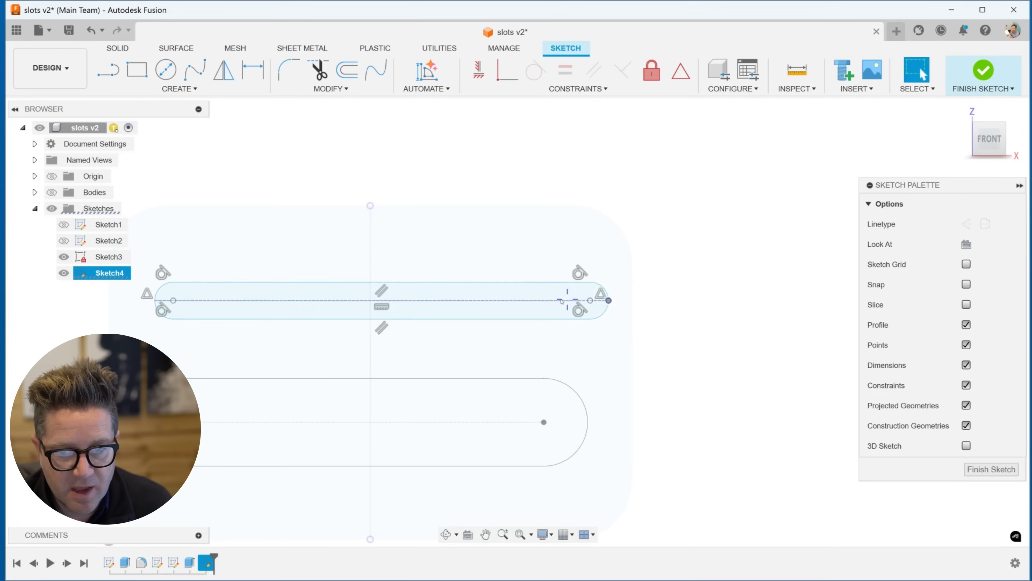
{"action": "left_click", "coordinate": [482, 300]}
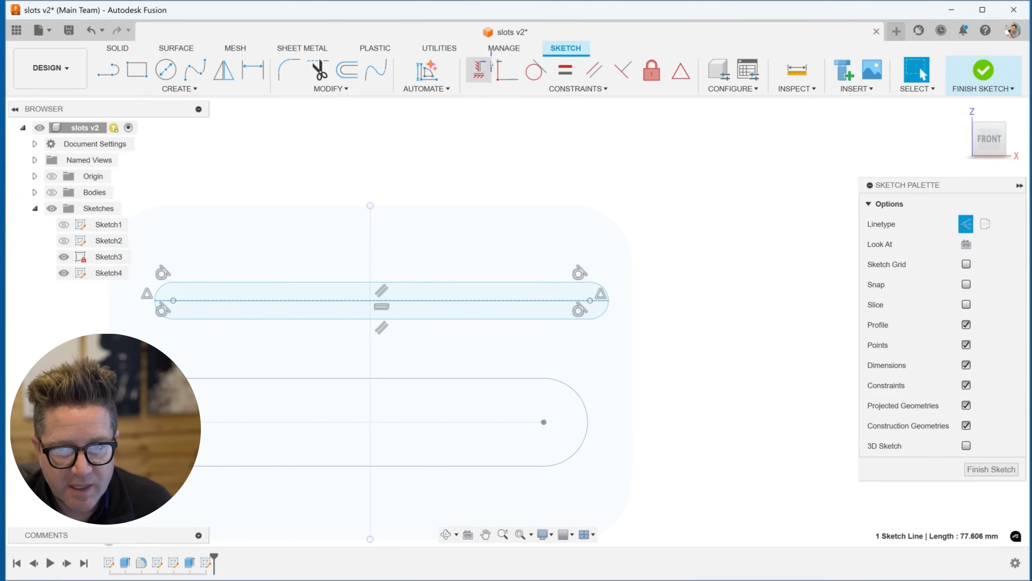
{"action": "left_click", "coordinate": [479, 70]}
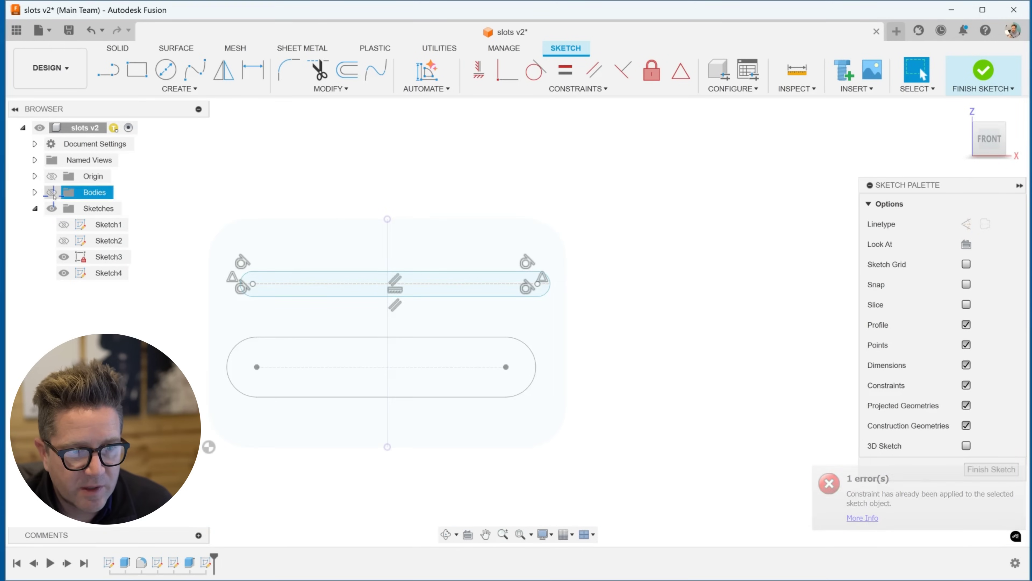
{"action": "left_click", "coordinate": [52, 192]}
{"action": "scroll", "coordinate": [601, 264], "scroll_direction": "up", "scroll_amount": 3}
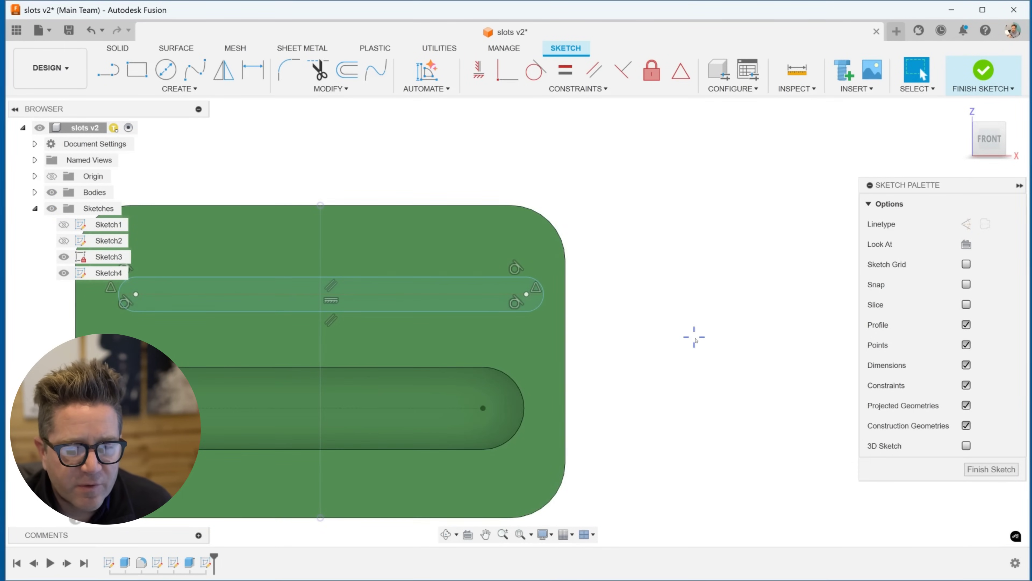
- Make the slot's right end point coincident with the plate's right edge
{"action": "left_click", "coordinate": [544, 293]}
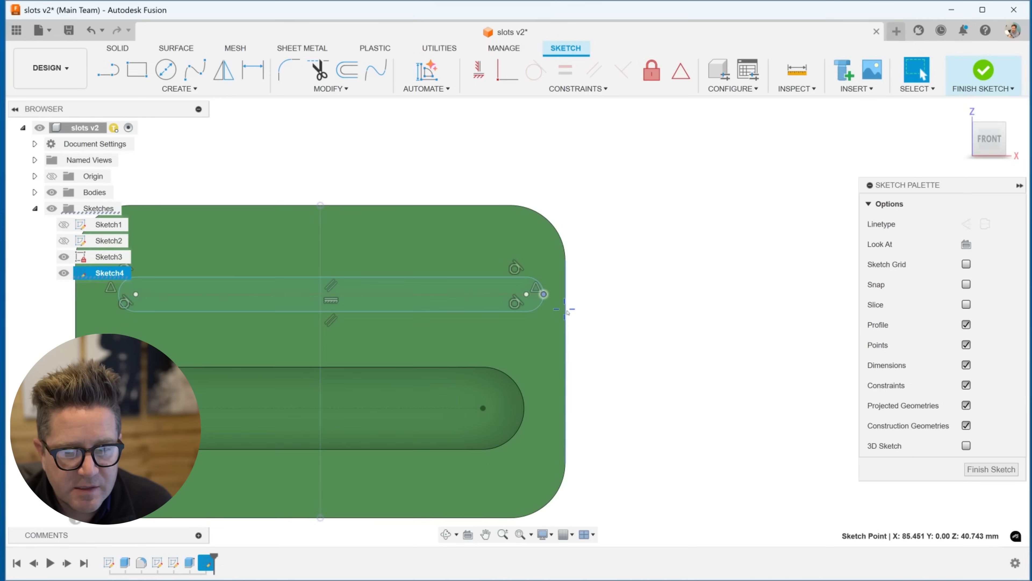
{"action": "left_click", "coordinate": [566, 312]}
{"action": "right_click", "coordinate": [568, 311]}
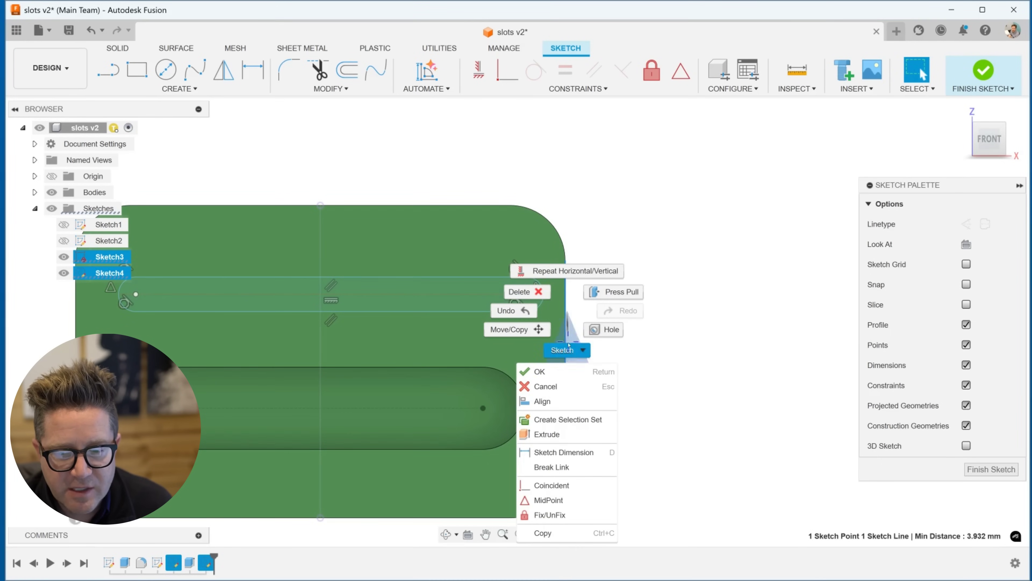
{"action": "left_click", "coordinate": [559, 485]}
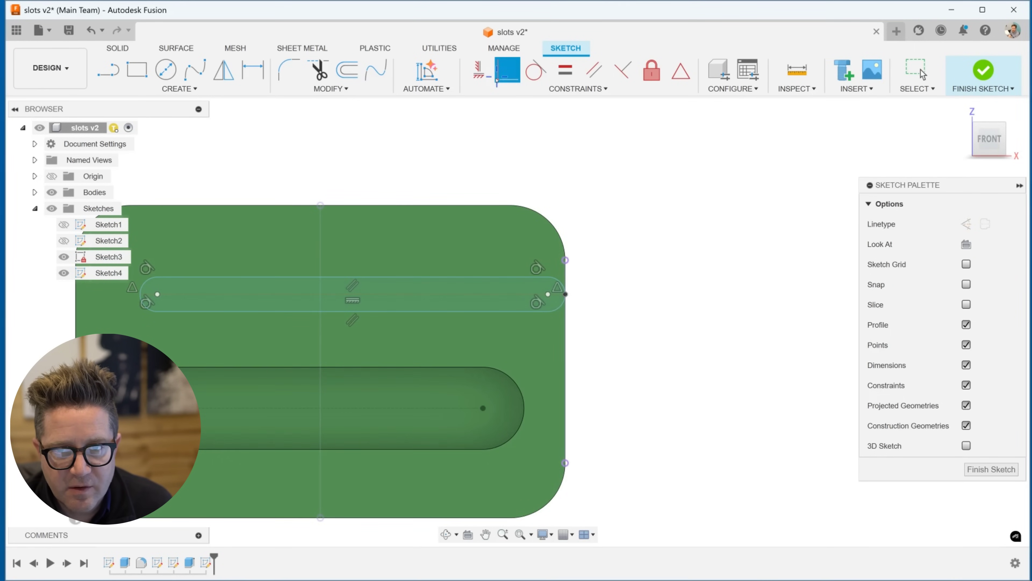
{"action": "scroll", "coordinate": [376, 258], "scroll_direction": "up", "scroll_amount": 5}
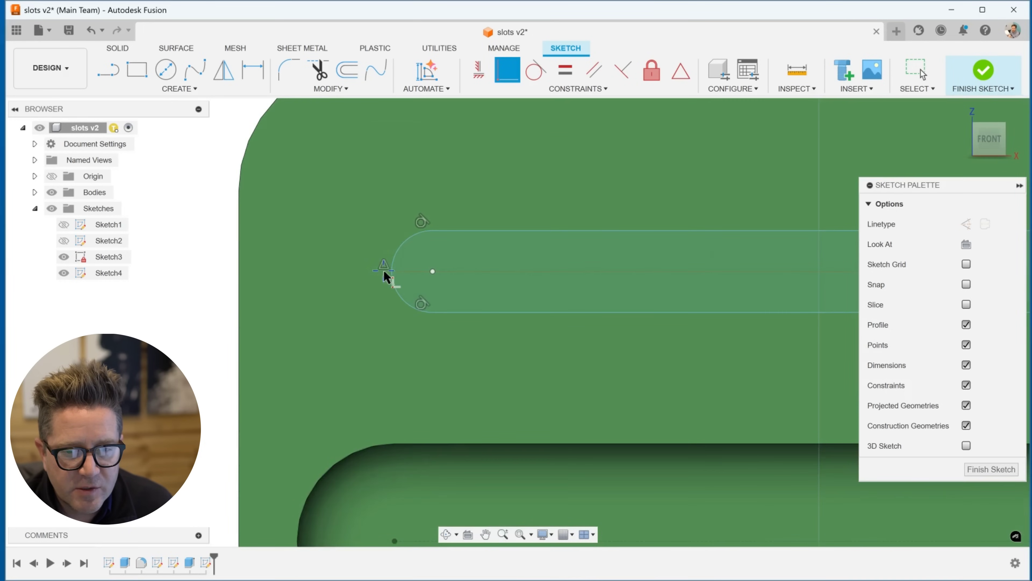
- Attach the slot's left end point to the plate's left edge and clear the selection
{"action": "left_click", "coordinate": [387, 272]}
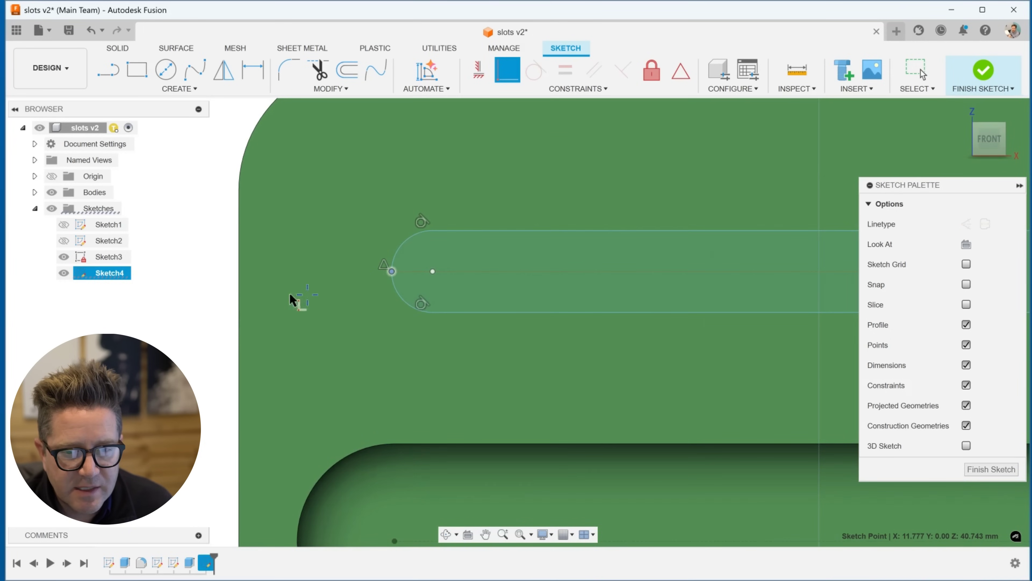
{"action": "left_click", "coordinate": [237, 273]}
{"action": "scroll", "coordinate": [375, 246], "scroll_direction": "down", "scroll_amount": 5}
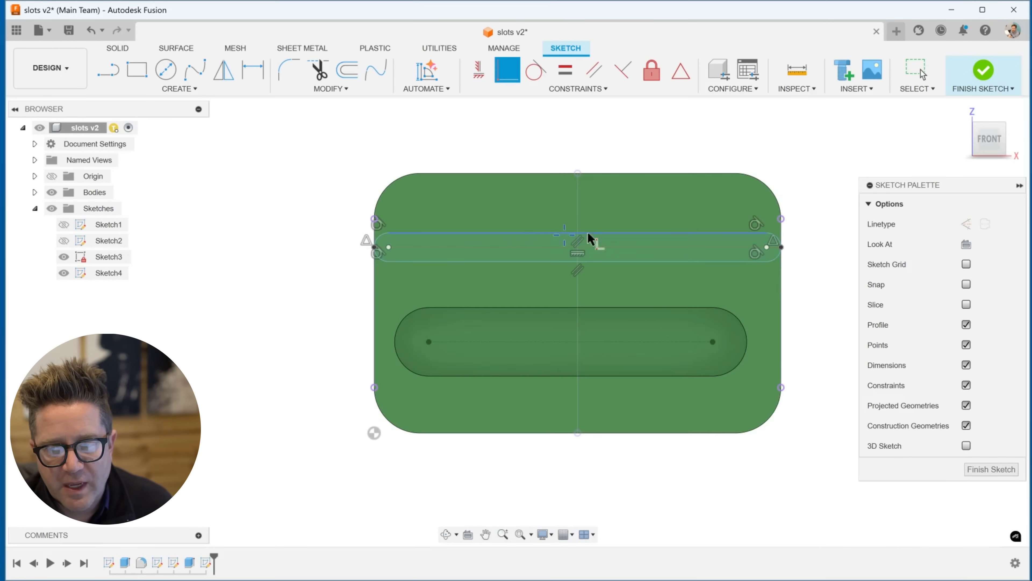
{"action": "key", "text": "Escape"}
{"action": "scroll", "coordinate": [628, 224], "scroll_direction": "down", "scroll_amount": 3}
{"action": "left_click", "coordinate": [628, 224]}
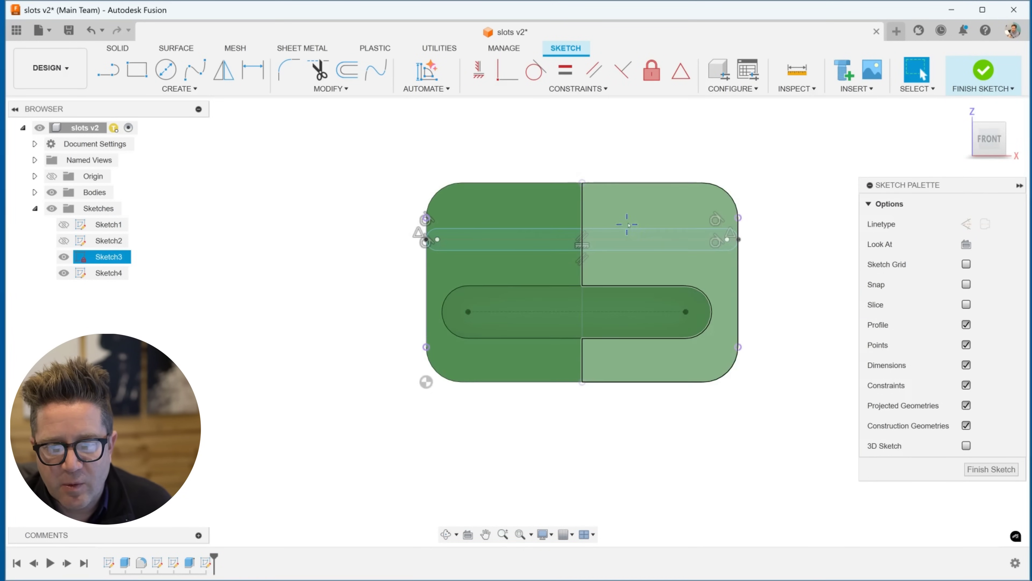
{"action": "scroll", "coordinate": [628, 223], "scroll_direction": "up", "scroll_amount": 3}
{"action": "left_click", "coordinate": [681, 361]}
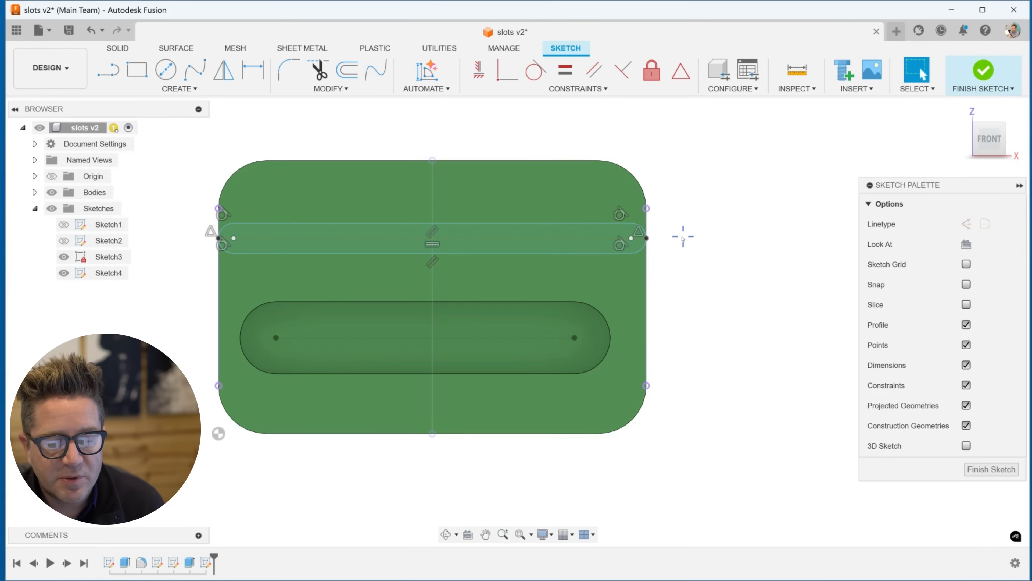
- Dimension the top slot's width as 7 mm
{"action": "key", "text": "d"}
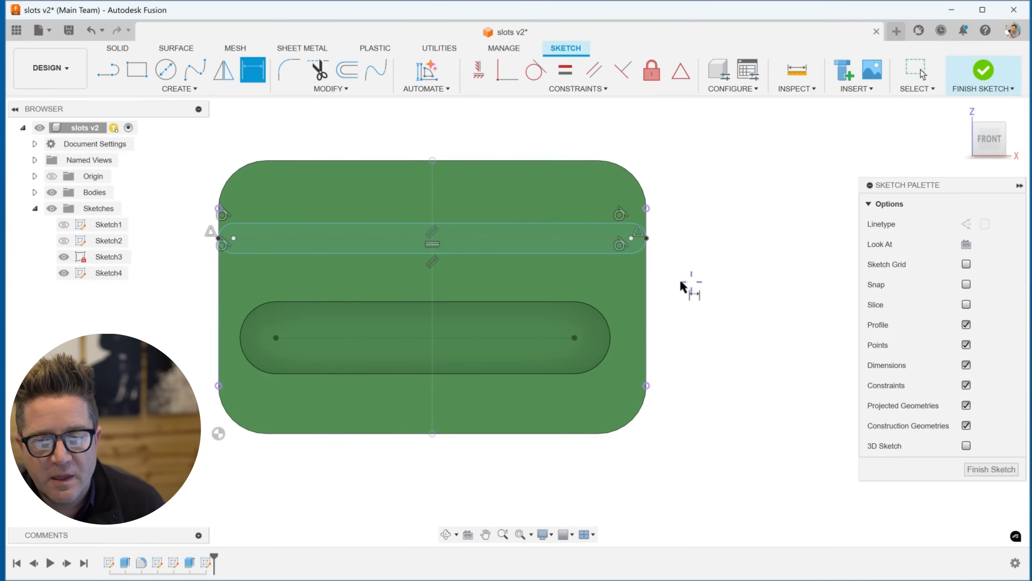
{"action": "left_click", "coordinate": [544, 226]}
{"action": "left_click", "coordinate": [681, 239]}
{"action": "type", "text": "7"}
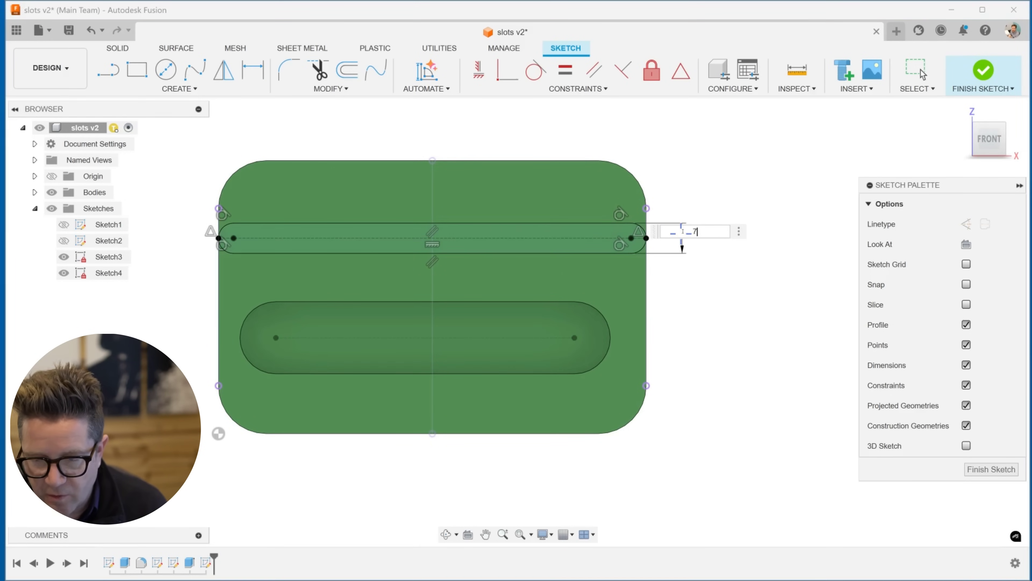
{"action": "key", "text": "Return"}
{"action": "scroll", "coordinate": [682, 233], "scroll_direction": "up", "scroll_amount": 5}
{"action": "scroll", "coordinate": [502, 193], "scroll_direction": "down", "scroll_amount": 5}
{"action": "key", "text": "Escape"}
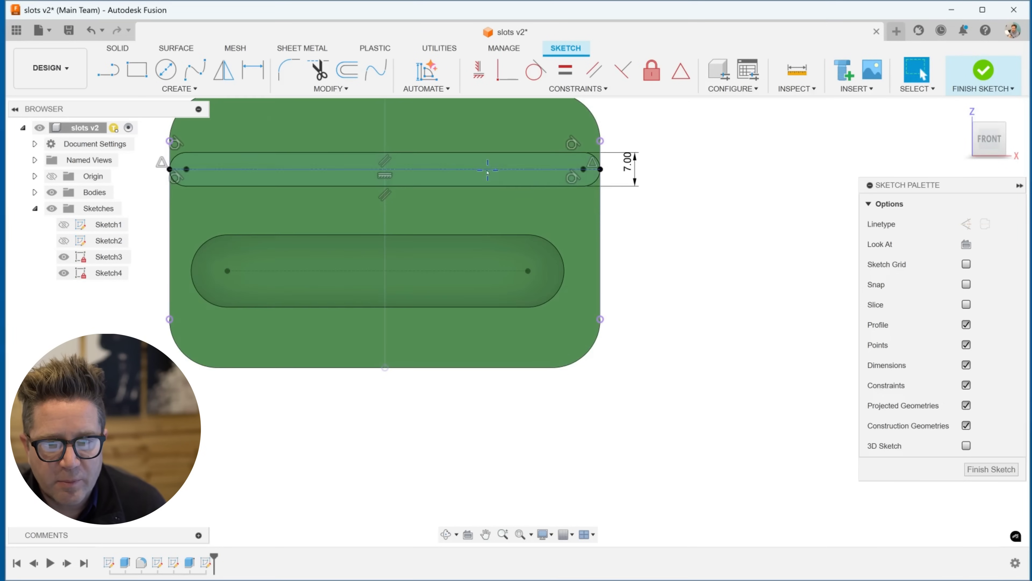
- Dimension the gap between the slot's top line and the plate's top edge as 9 mm
{"action": "middle_click_drag", "start_coordinate": [503, 193], "coordinate": [451, 226], "text": "shift"}
{"action": "left_click", "coordinate": [451, 226]}
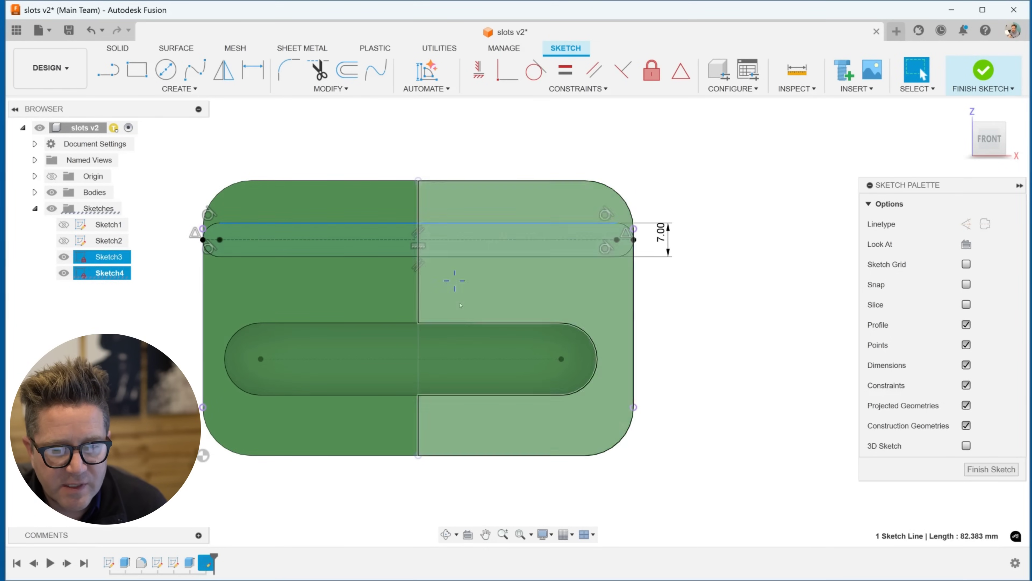
{"action": "key", "text": "d"}
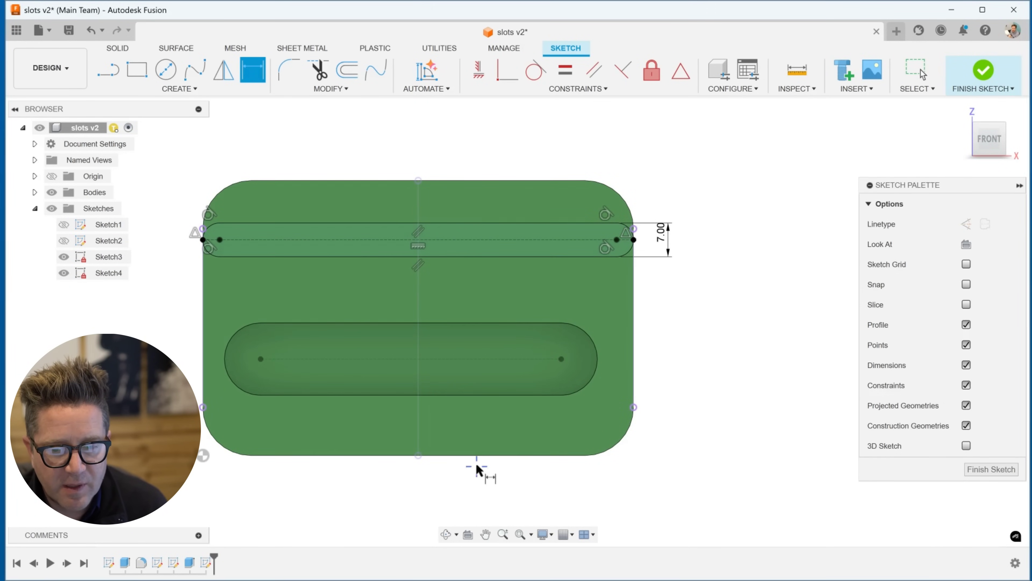
{"action": "left_click", "coordinate": [497, 225]}
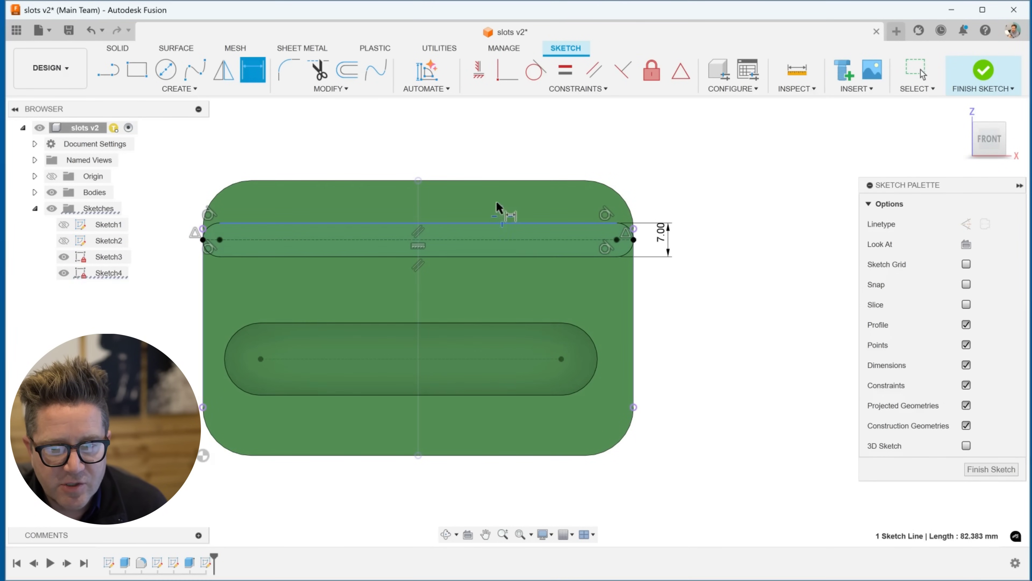
{"action": "left_click", "coordinate": [494, 180]}
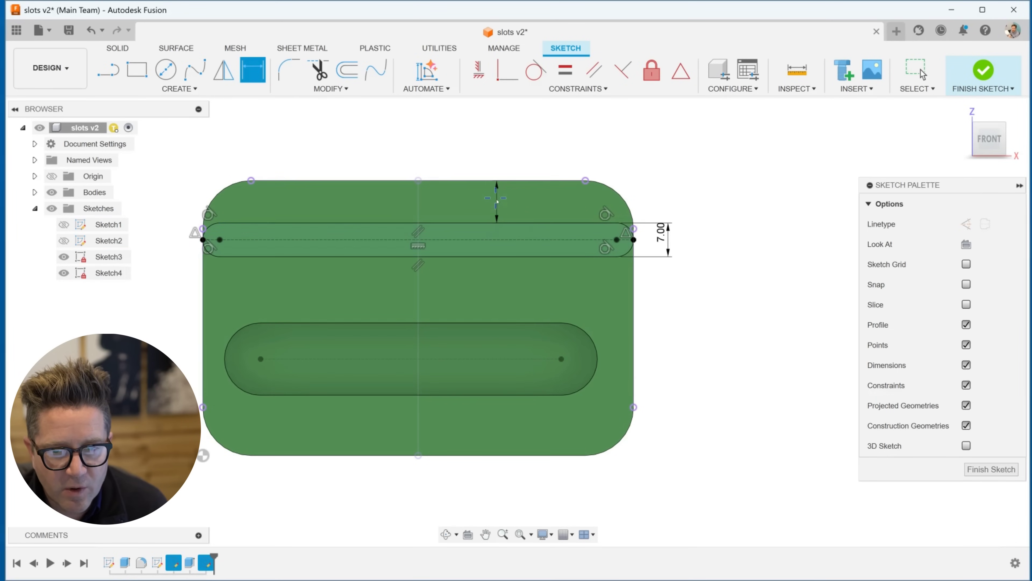
{"action": "left_click", "coordinate": [496, 199]}
{"action": "type", "text": "9"}
{"action": "key", "text": "Return"}
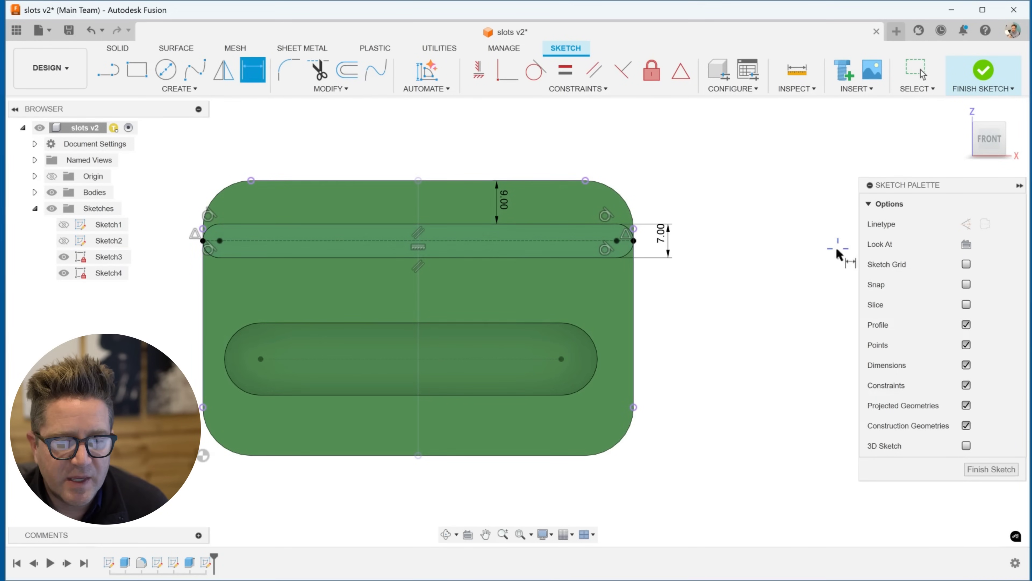
{"action": "key", "text": "Escape"}
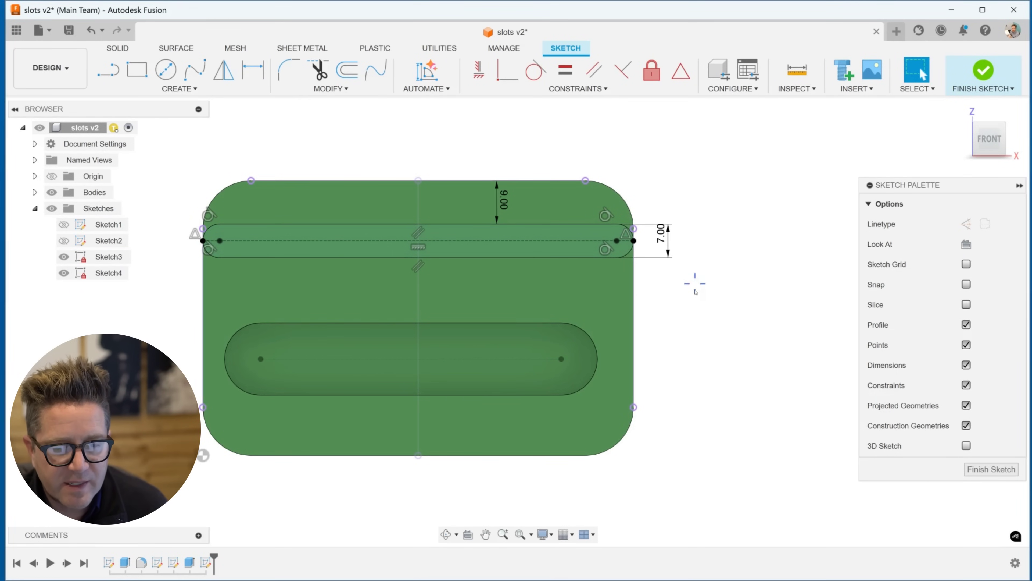
- Extrude the top slot profile 5 mm as a join onto the plate
{"action": "key", "text": "e"}
{"action": "left_click", "coordinate": [302, 230]}
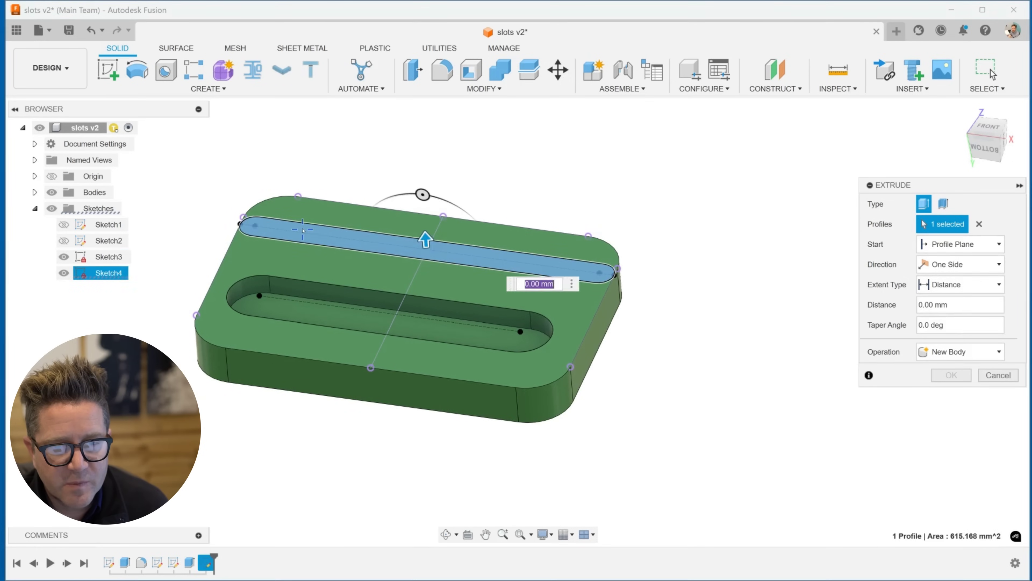
{"action": "left_click_drag", "start_coordinate": [425, 240], "coordinate": [429, 220]}
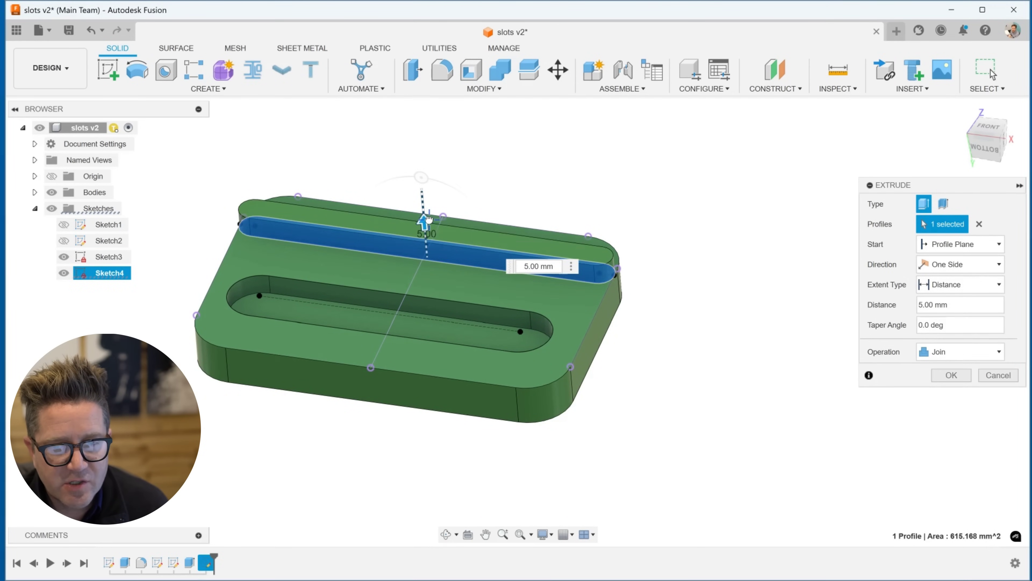
{"action": "key", "text": "Return"}
- Hide Sketch3 and Sketch4, view the plate's back face squarely, and select it
{"action": "middle_click_drag", "start_coordinate": [609, 345], "coordinate": [594, 300], "text": "shift"}
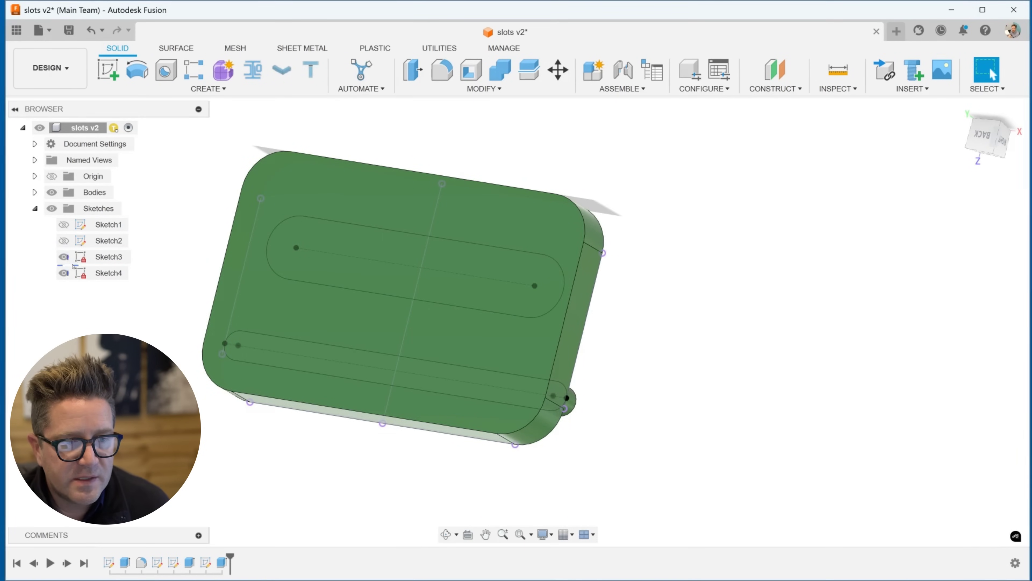
{"action": "left_click", "coordinate": [64, 256]}
{"action": "left_click", "coordinate": [63, 273]}
{"action": "left_click", "coordinate": [278, 290]}
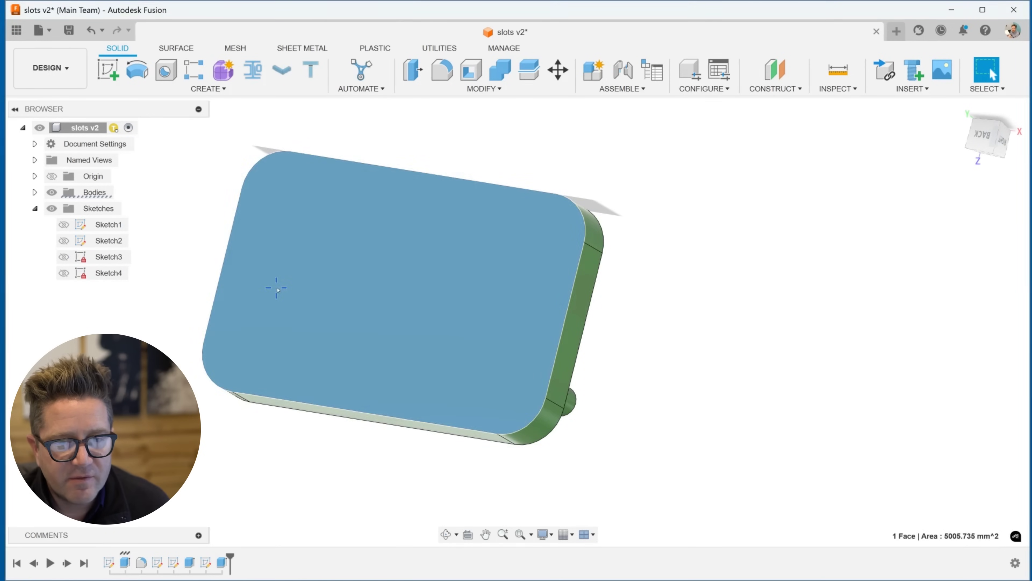
{"action": "key", "text": "F6"}
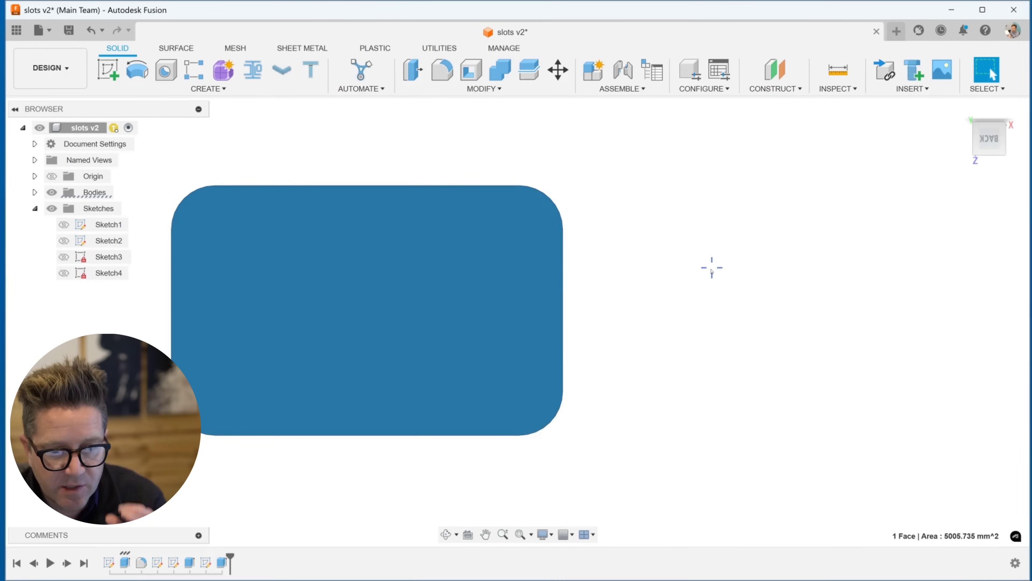
{"action": "scroll", "coordinate": [166, 323], "scroll_direction": "up", "scroll_amount": 3}
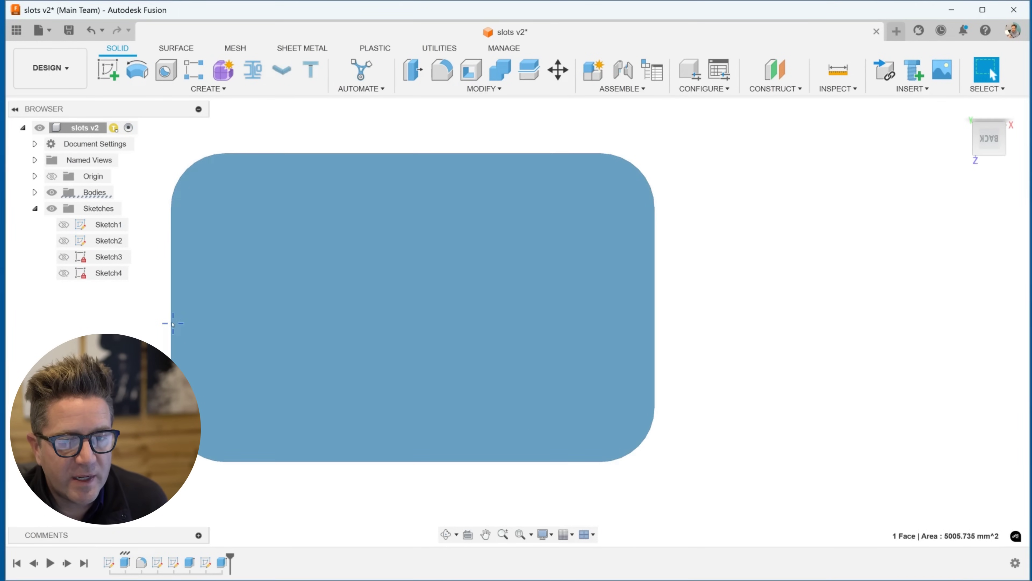
{"action": "key", "text": "Escape"}
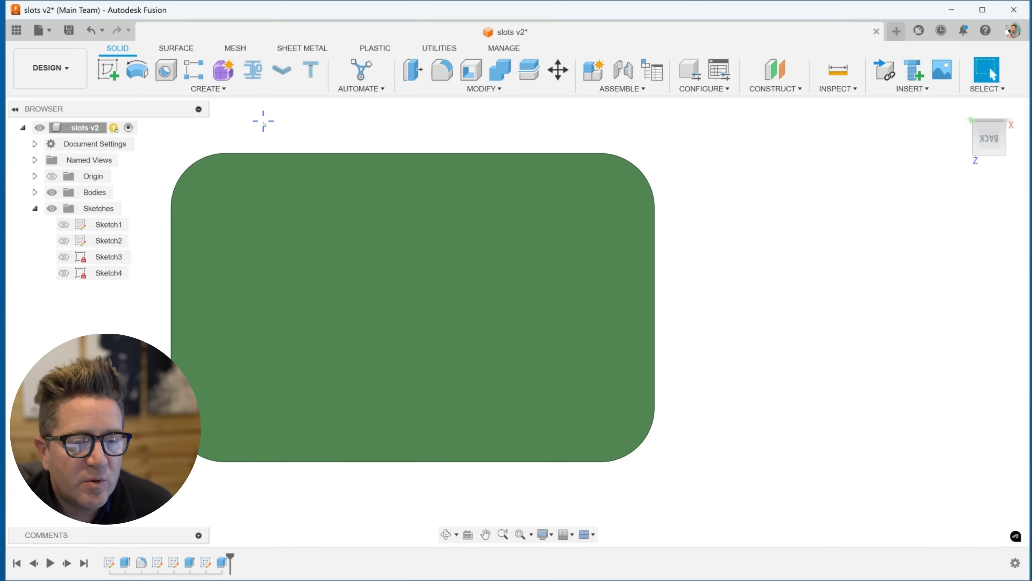
{"action": "left_click", "coordinate": [191, 207]}
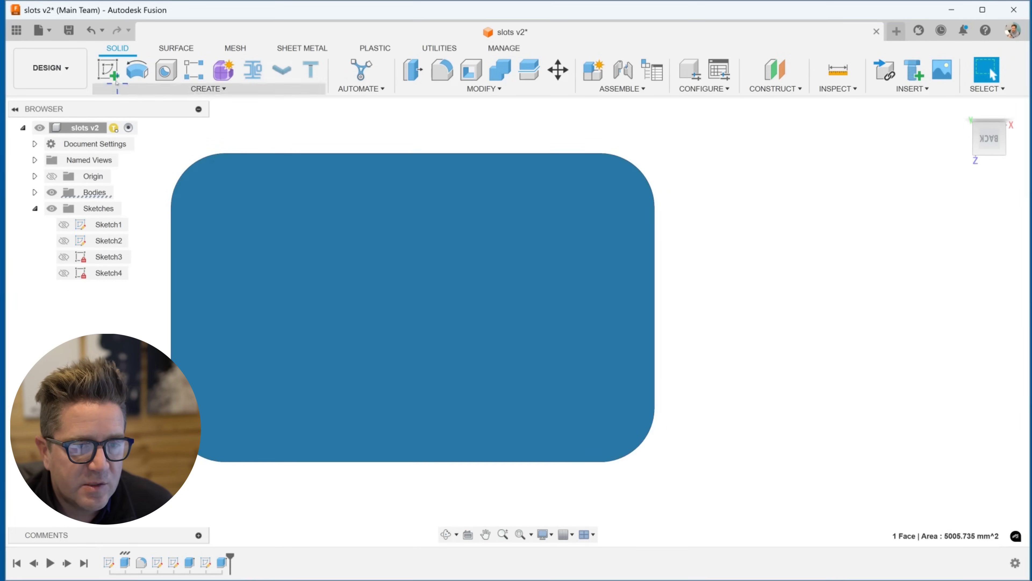
- Start a sketch on the back face, try projecting single plate edges, then undo
{"action": "left_click", "coordinate": [109, 71]}
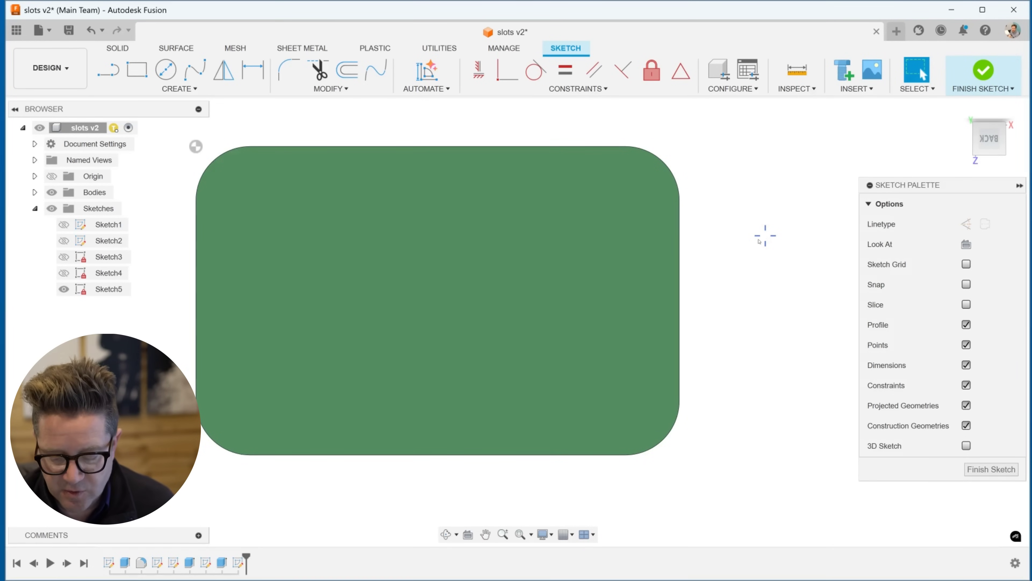
{"action": "key", "text": "p"}
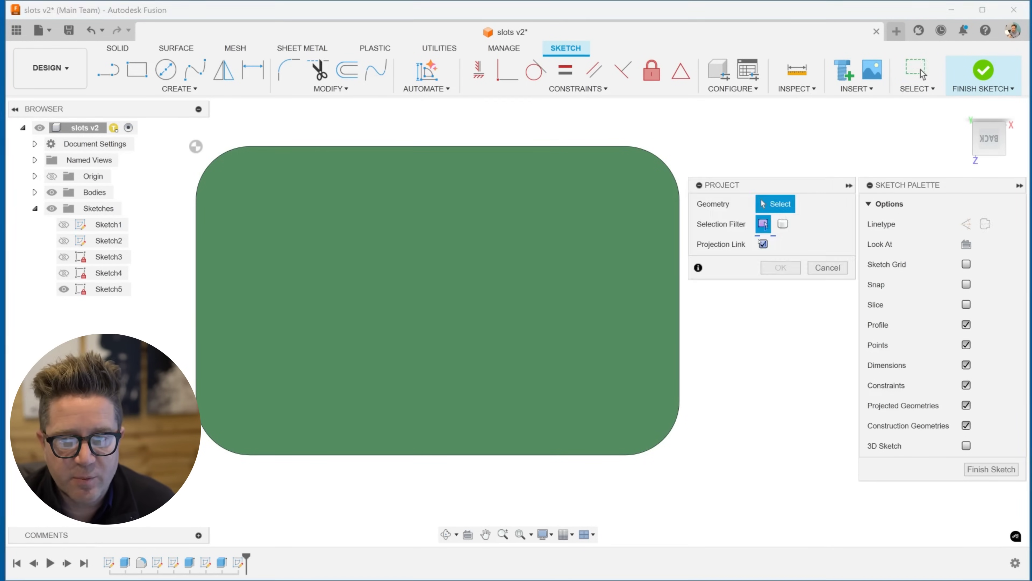
{"action": "left_click", "coordinate": [619, 148]}
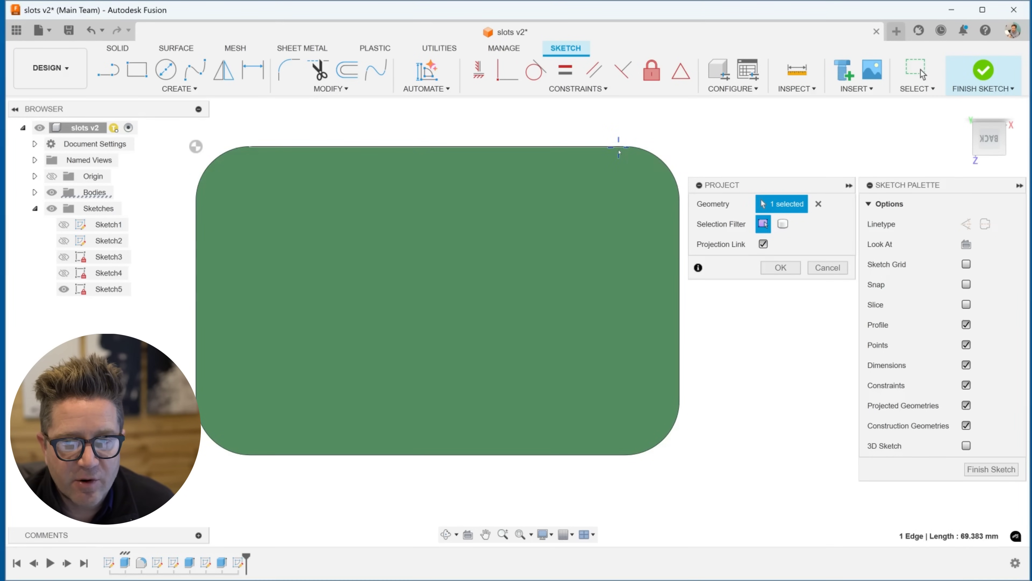
{"action": "left_click", "coordinate": [818, 204]}
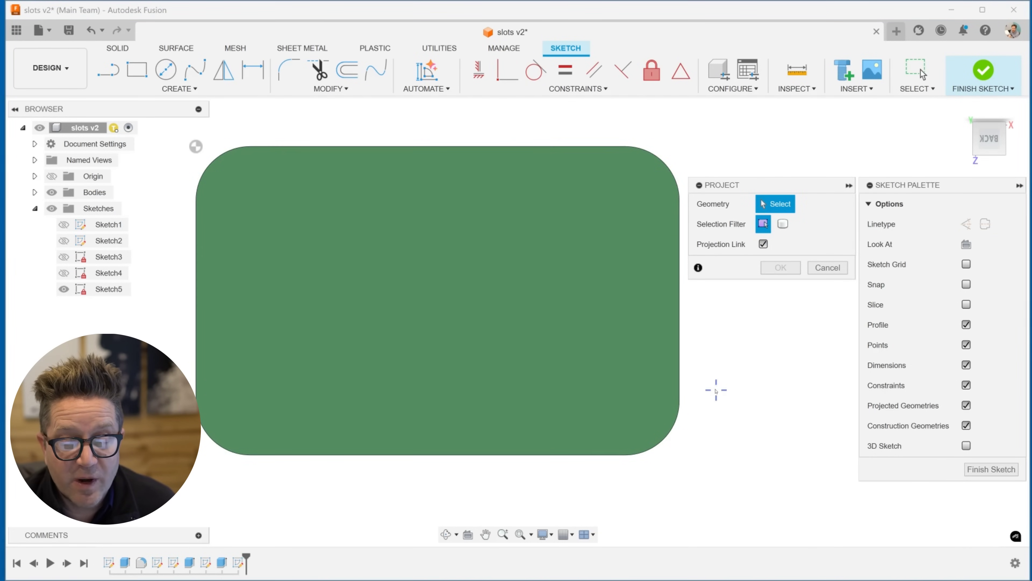
{"action": "left_click", "coordinate": [682, 362]}
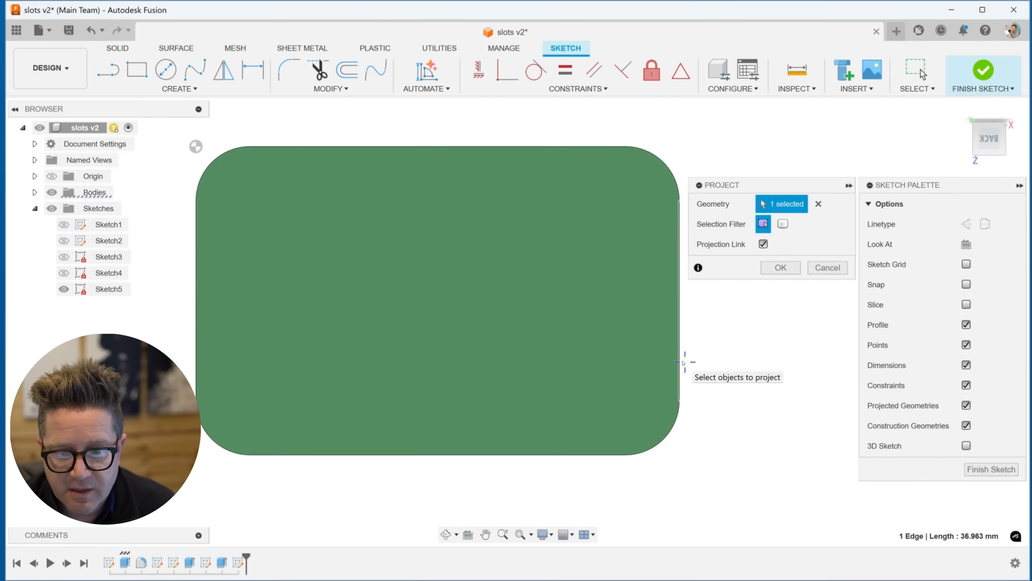
{"action": "left_click", "coordinate": [789, 269]}
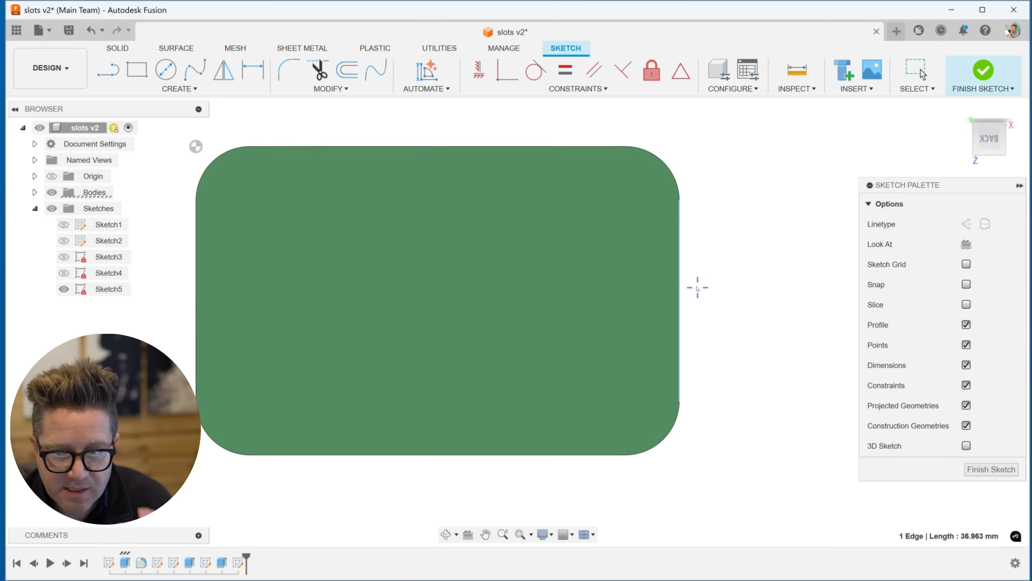
{"action": "key", "text": "Escape"}
{"action": "key", "text": "ctrl+z"}
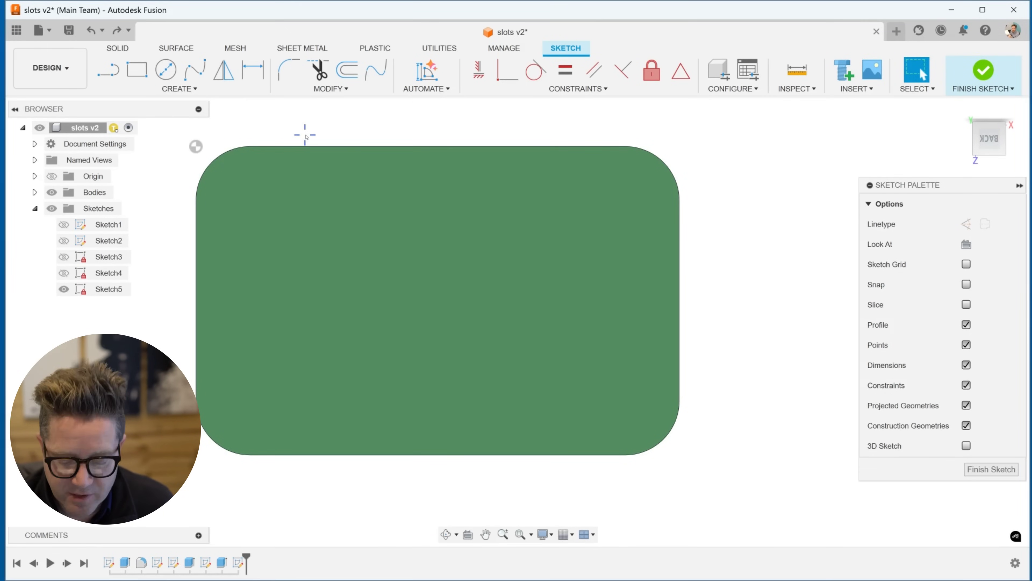
- Project the whole plate body's outline into the sketch using the Bodies filter
{"action": "key", "text": "p"}
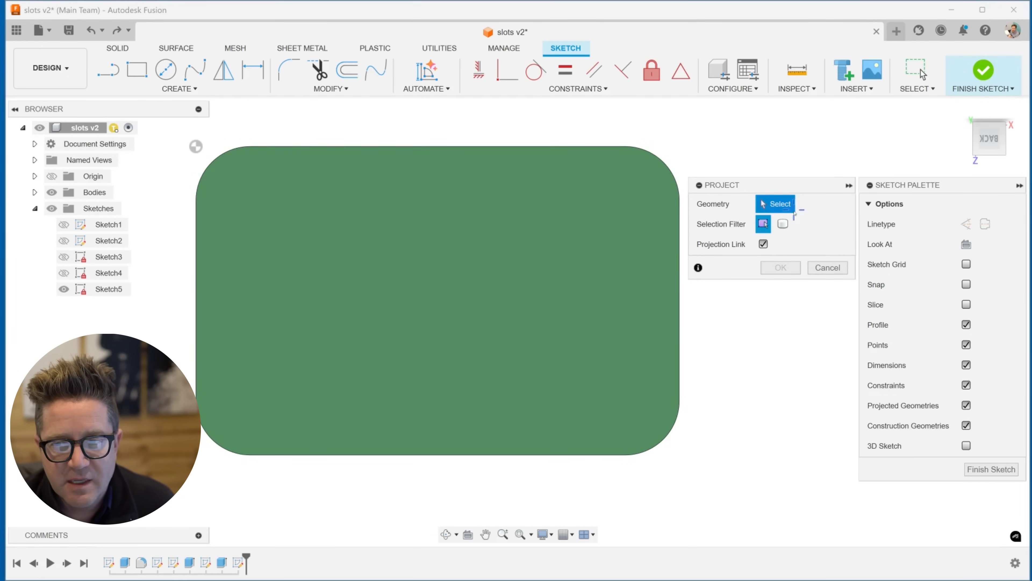
{"action": "left_click", "coordinate": [783, 223]}
{"action": "left_click", "coordinate": [558, 231]}
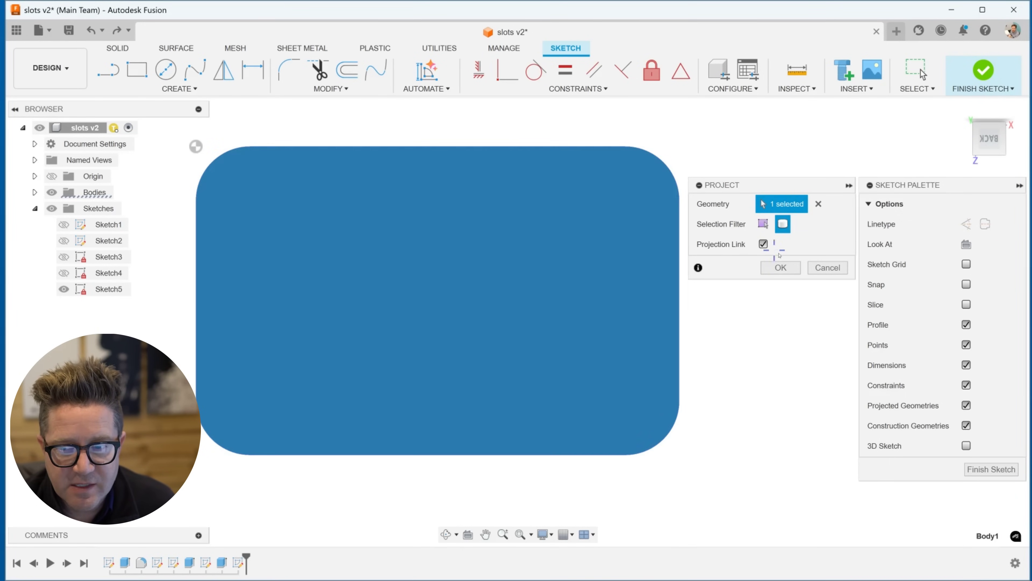
{"action": "left_click", "coordinate": [780, 267]}
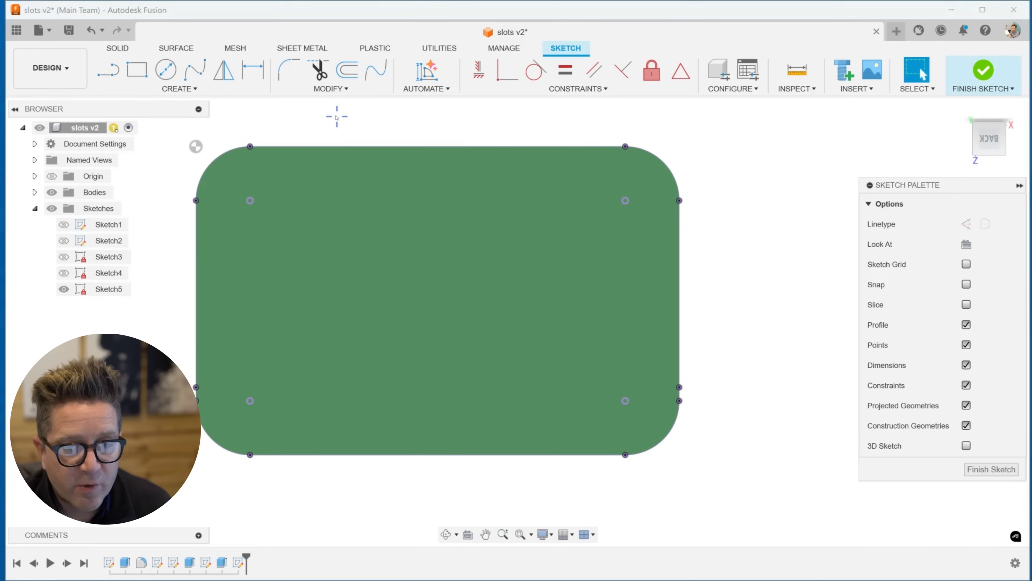
- Draw an Overall Slot spanning the plate from its left edge to its right edge
{"action": "key", "text": "s"}
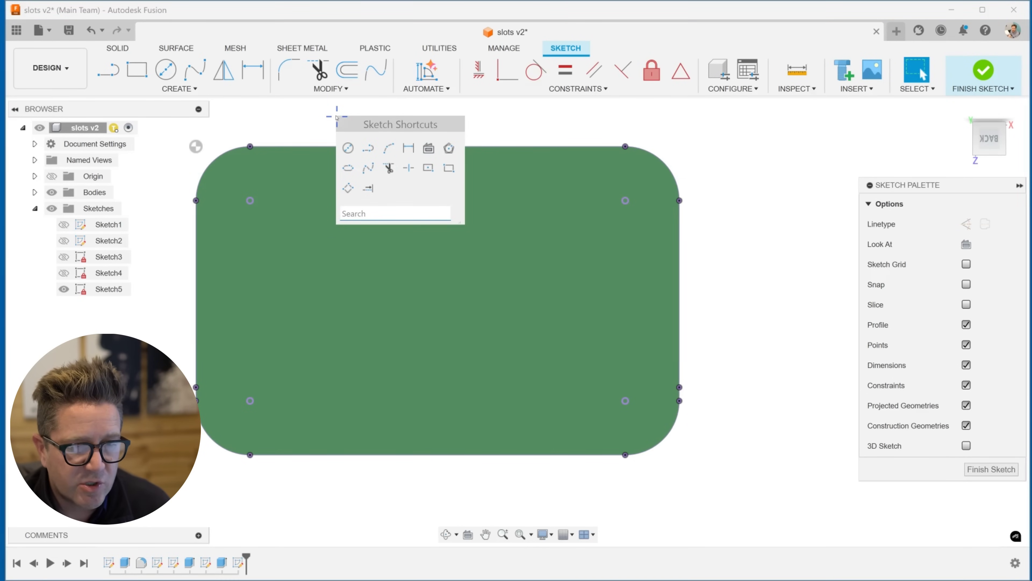
{"action": "key", "text": "Escape"}
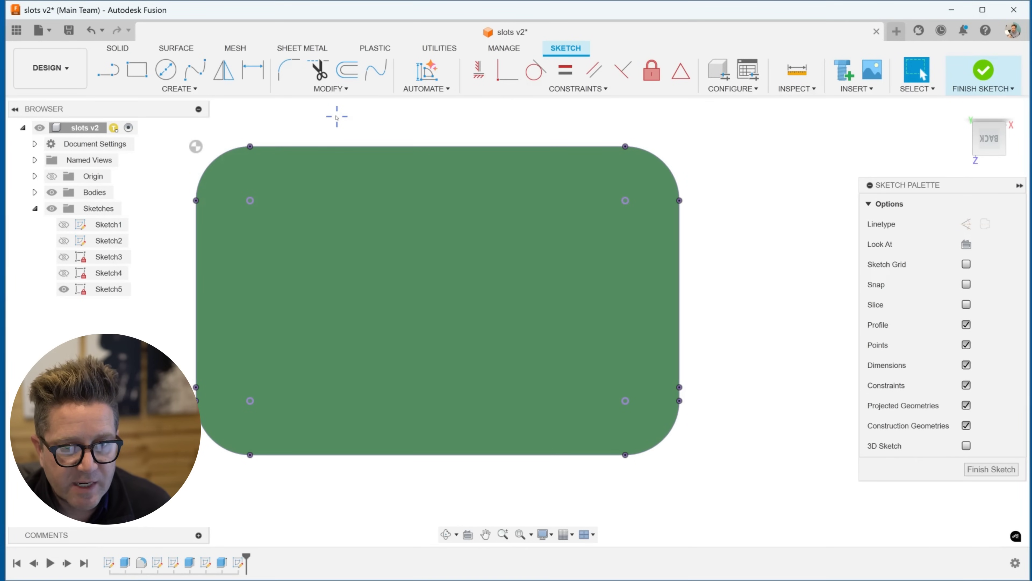
{"action": "type", "text": "s"}
{"action": "type", "text": "slot"}
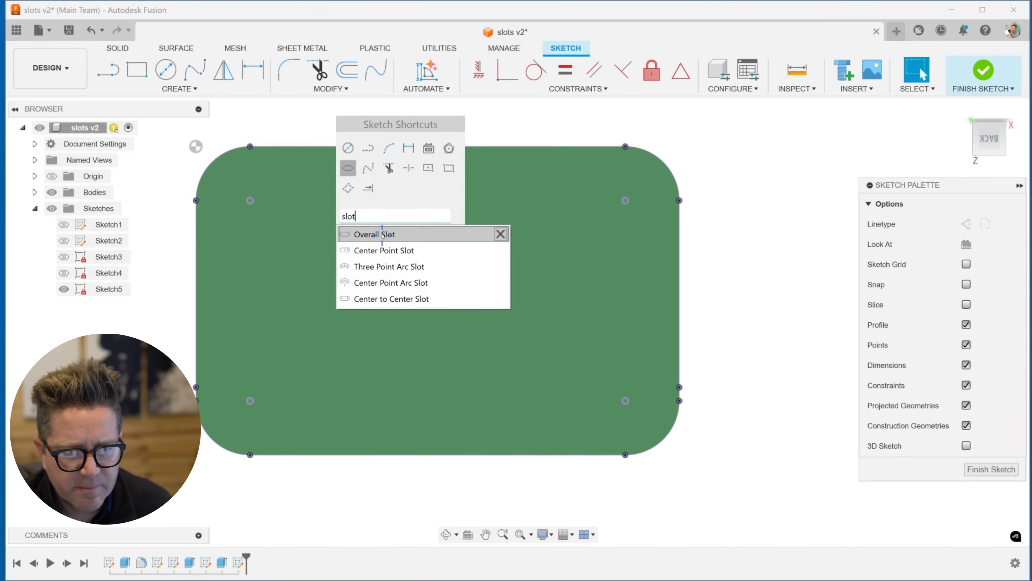
{"action": "left_click", "coordinate": [382, 234]}
{"action": "left_click", "coordinate": [196, 259]}
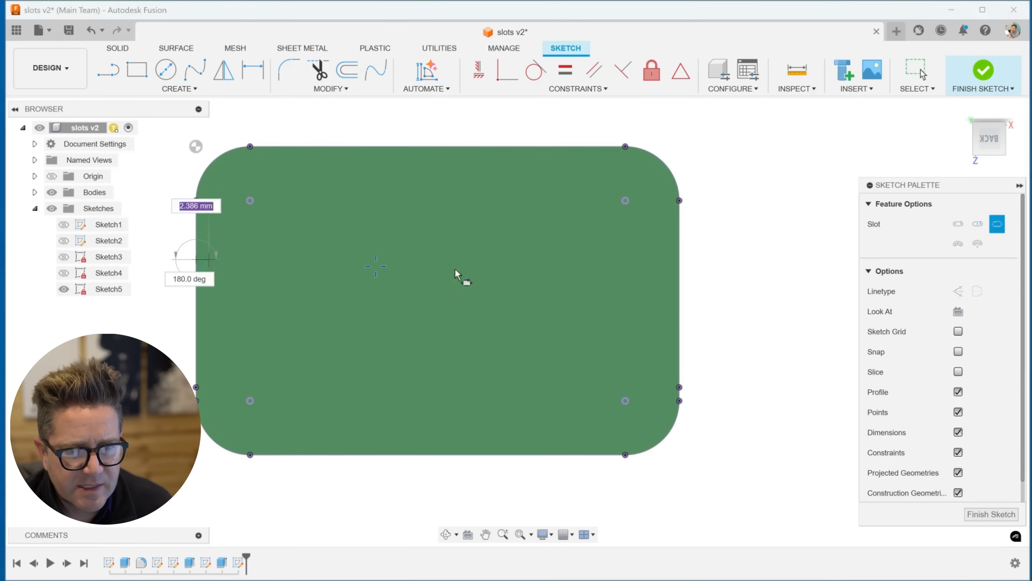
{"action": "left_click", "coordinate": [680, 265]}
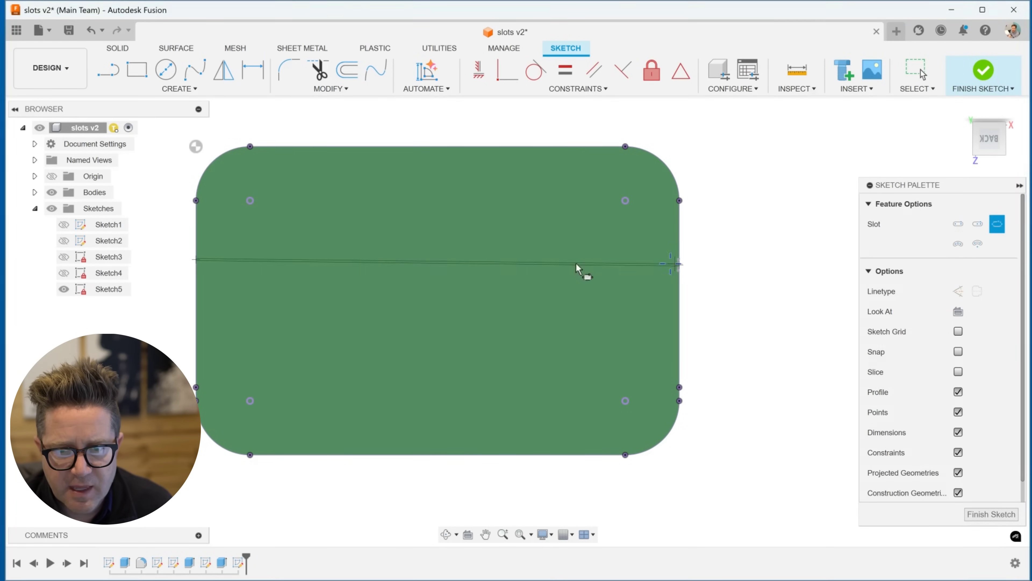
{"action": "left_click", "coordinate": [460, 228]}
{"action": "key", "text": "Escape"}
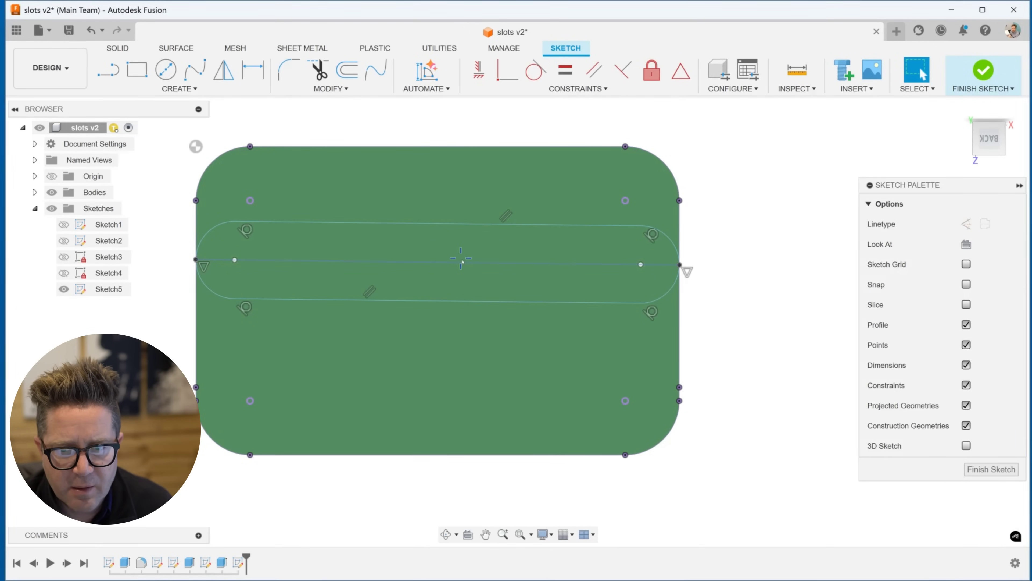
- Constrain the slot's centre line Horizontal/Vertical and drag the slot slightly down into place
{"action": "left_click", "coordinate": [462, 264]}
{"action": "right_click", "coordinate": [462, 264]}
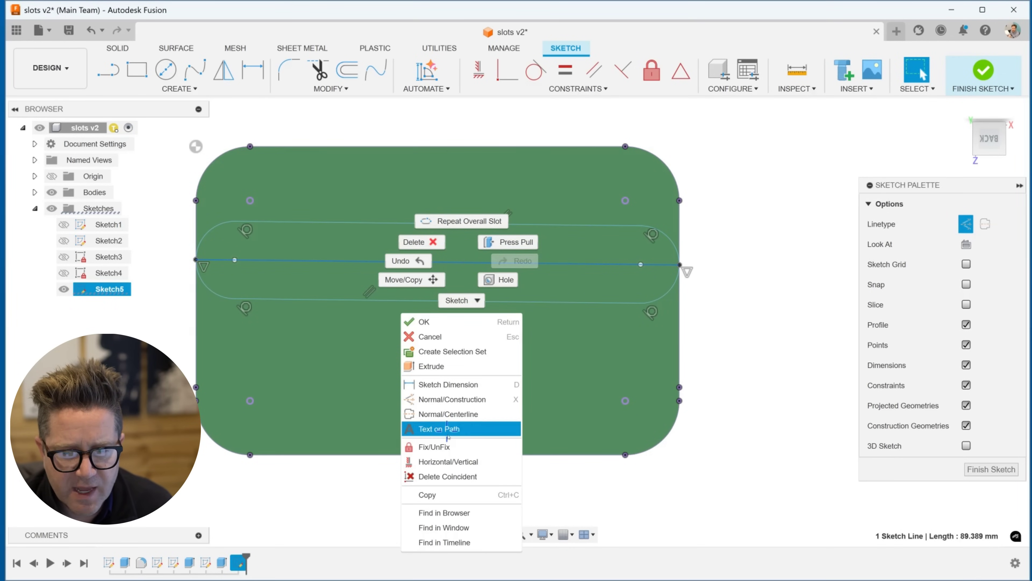
{"action": "left_click", "coordinate": [448, 462]}
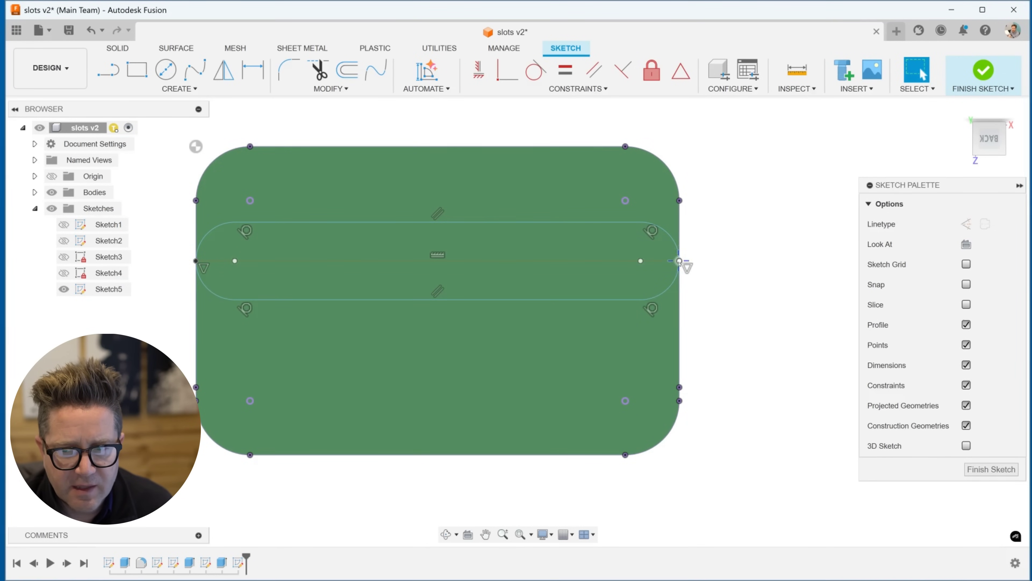
{"action": "left_click_drag", "start_coordinate": [679, 261], "coordinate": [679, 259]}
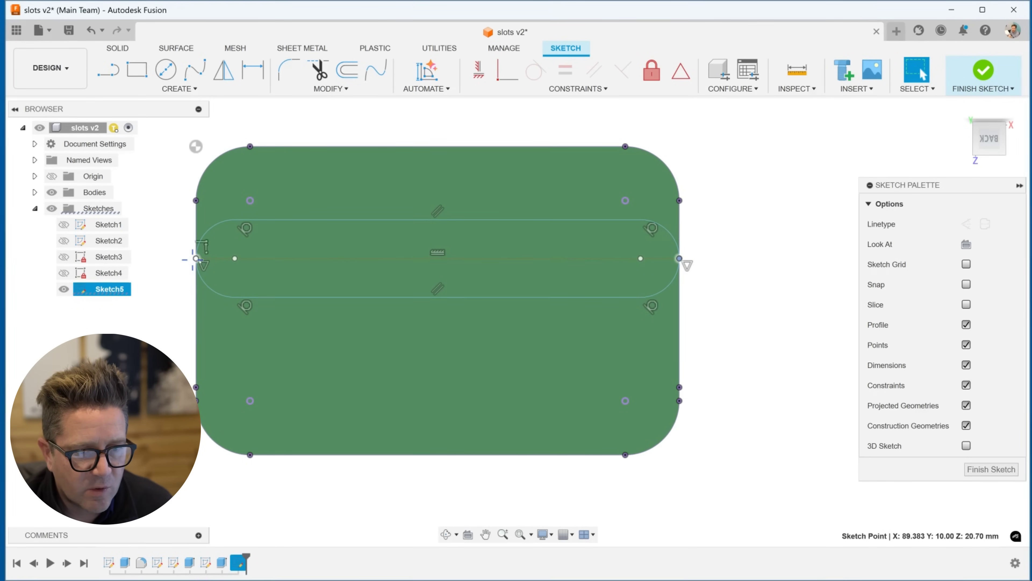
{"action": "left_click_drag", "start_coordinate": [195, 259], "coordinate": [195, 265]}
{"action": "left_click", "coordinate": [777, 323]}
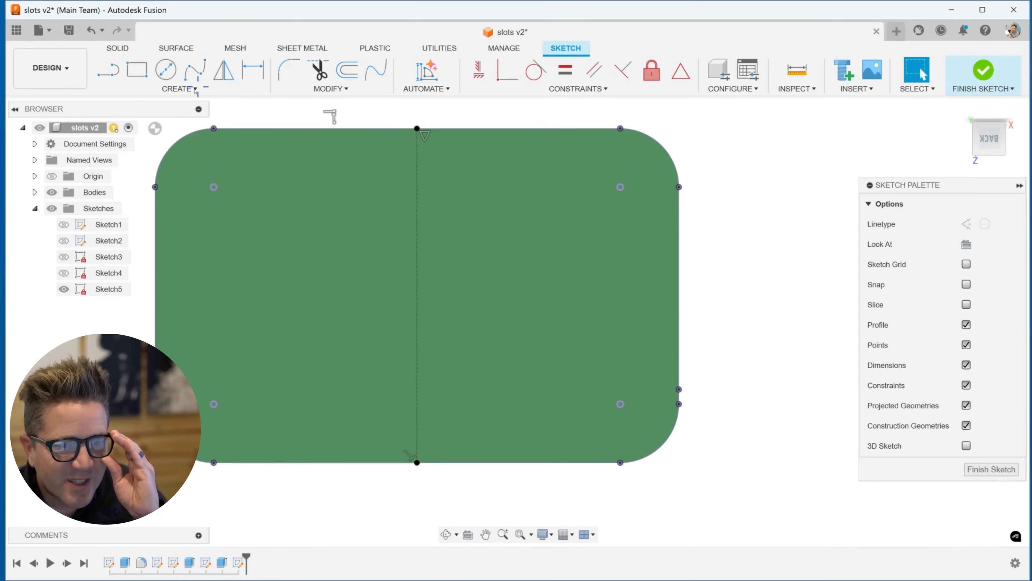
{"action": "left_click", "coordinate": [191, 88]}
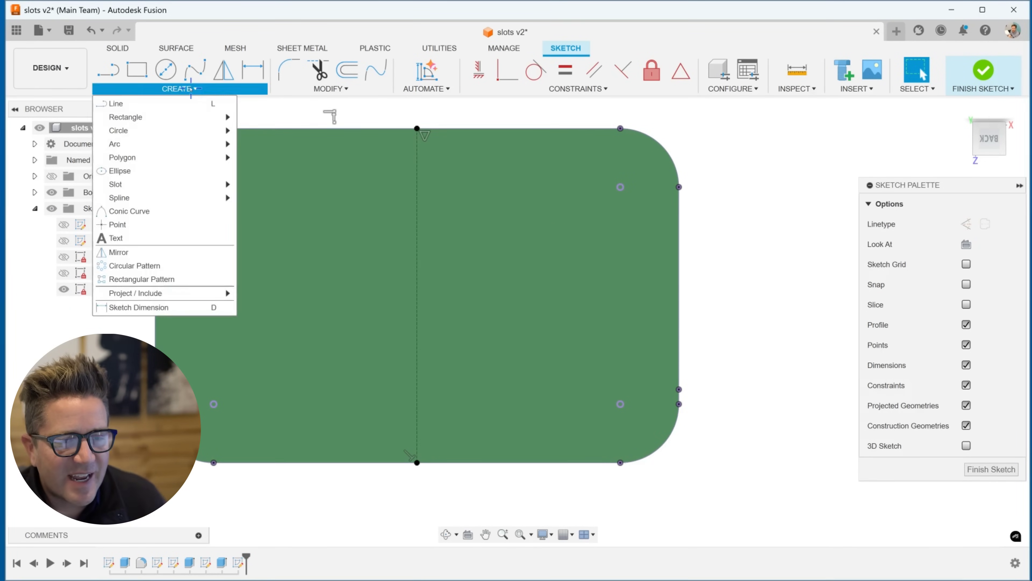
{"action": "mouse_move", "coordinate": [182, 133]}
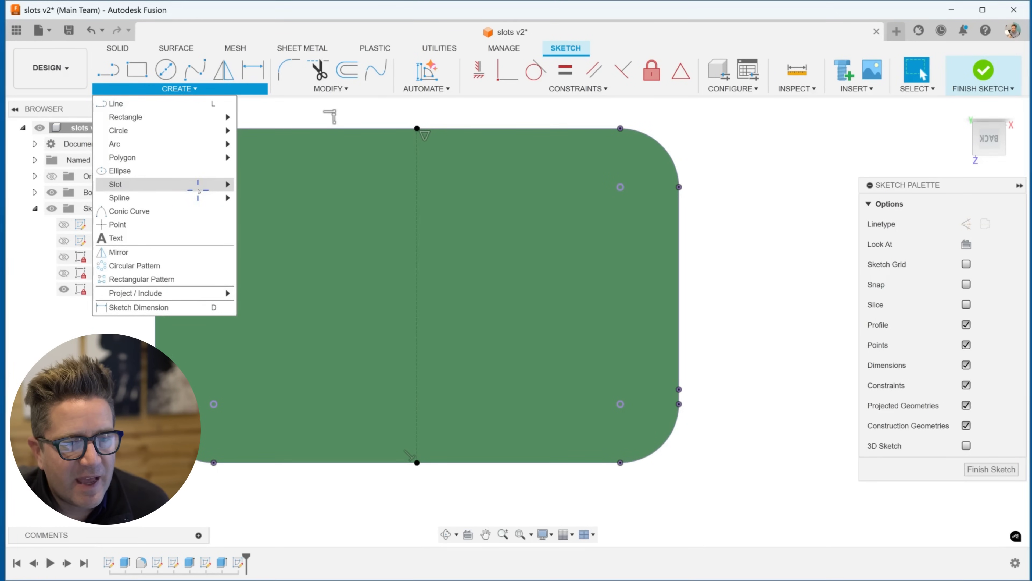
- Draw a Center Point Slot from the sketch centre to an end point on the right, then set its width
{"action": "mouse_move", "coordinate": [197, 189]}
{"action": "left_click", "coordinate": [275, 212]}
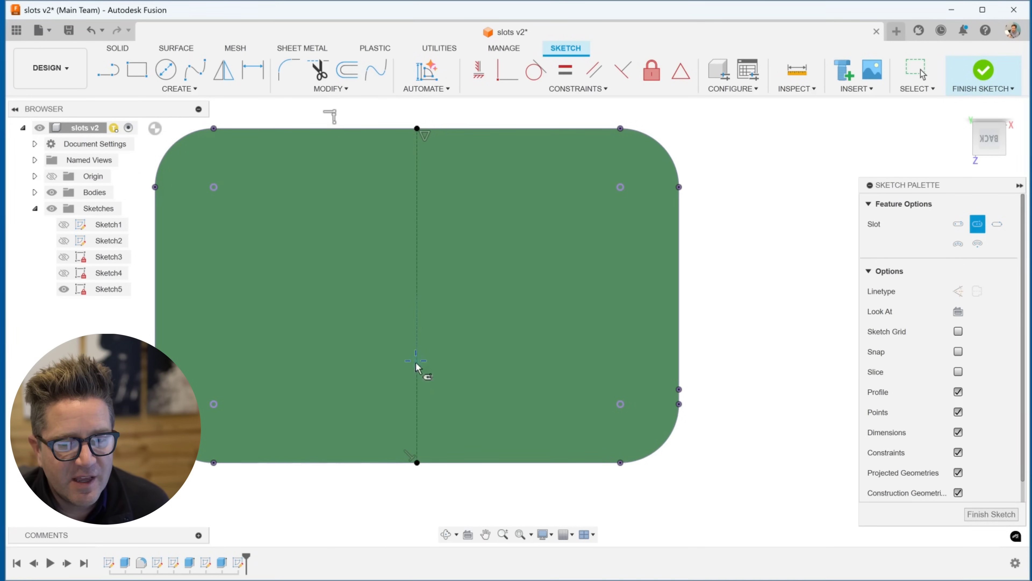
{"action": "left_click", "coordinate": [417, 287]}
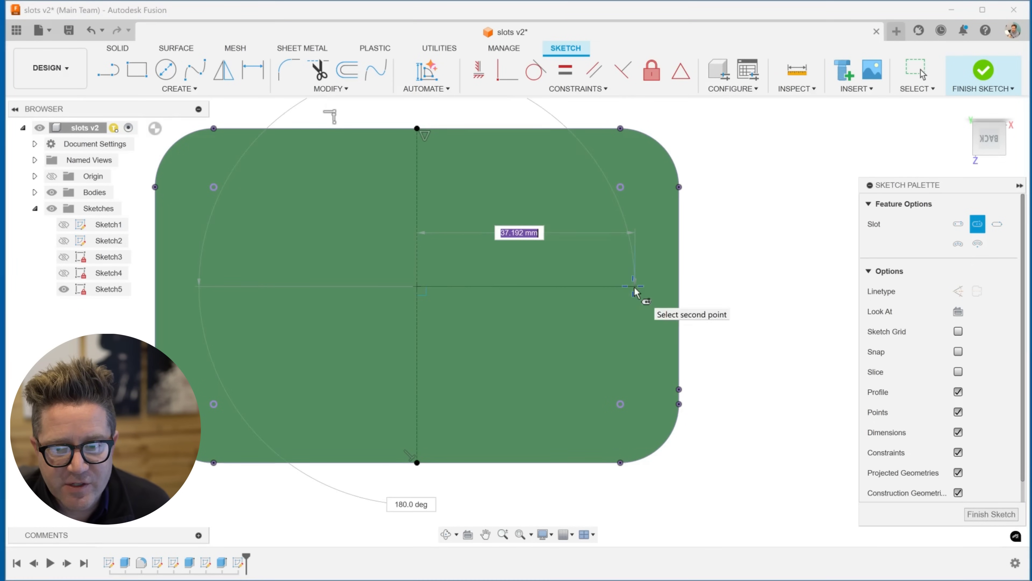
{"action": "left_click", "coordinate": [594, 288]}
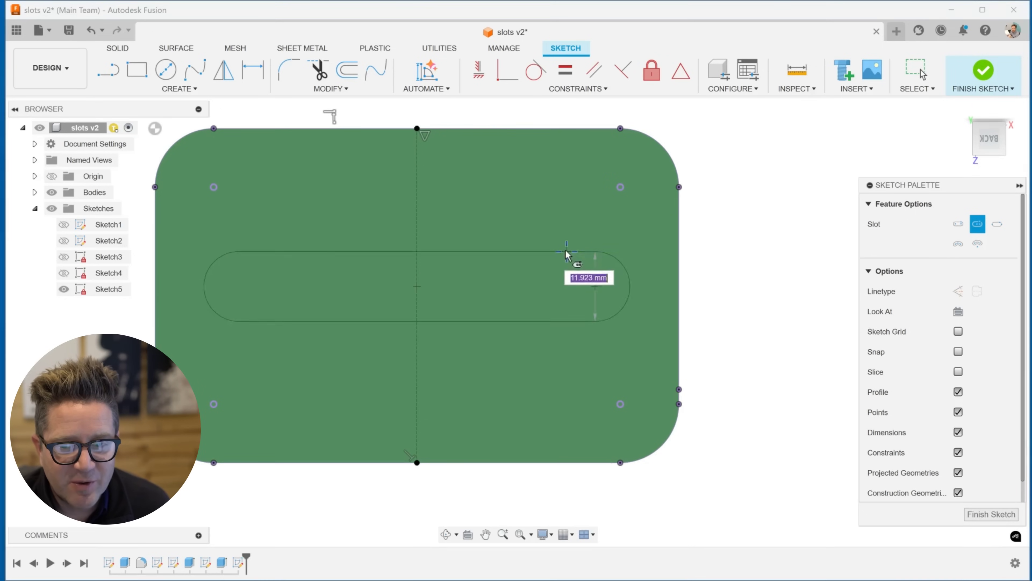
{"action": "left_click", "coordinate": [518, 240]}
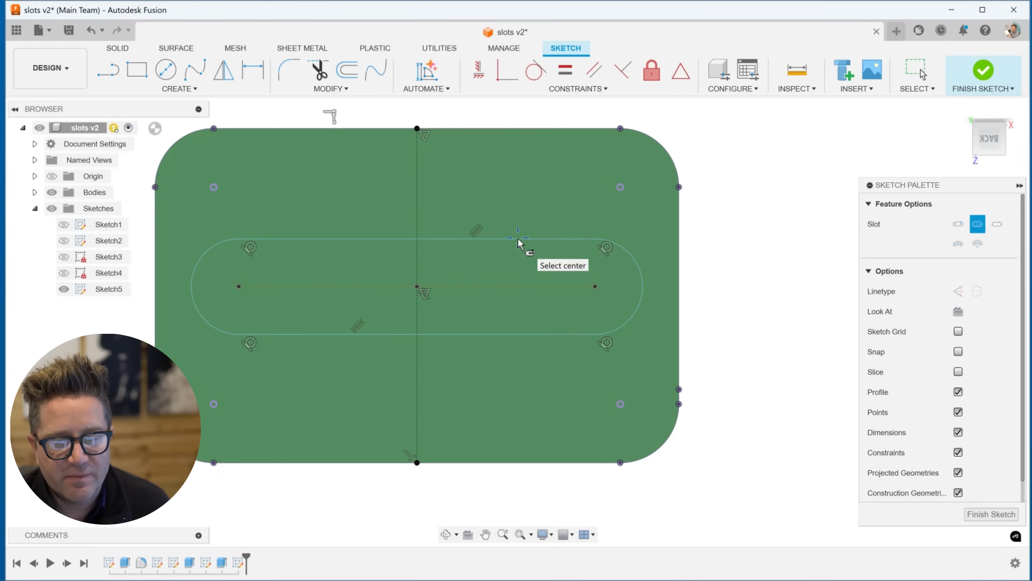
- Dimension the slot from its centre point to its right end centre as 35 mm
{"action": "key", "text": "Escape"}
{"action": "key", "text": "d"}
{"action": "left_click", "coordinate": [521, 287]}
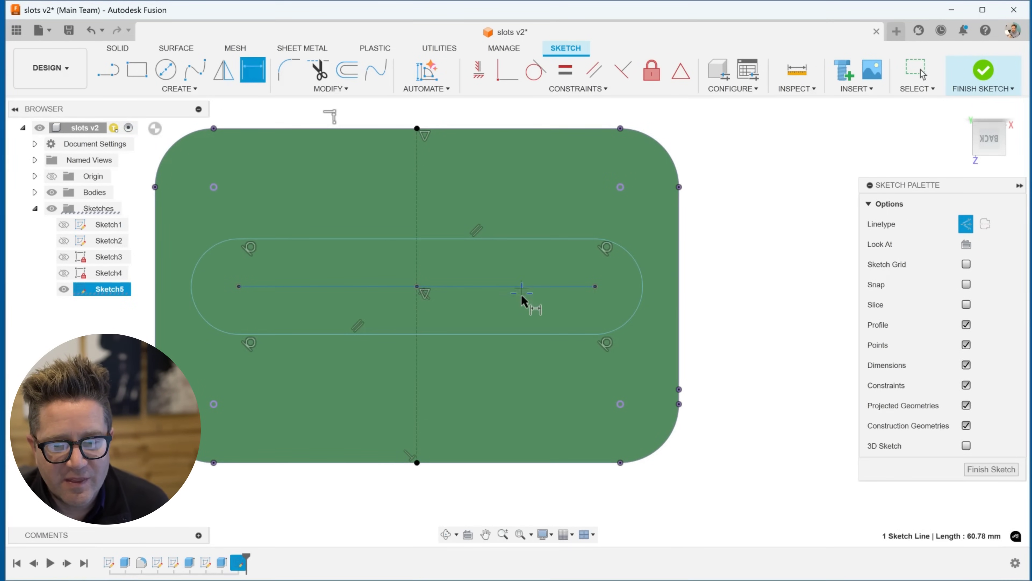
{"action": "key", "text": "Escape"}
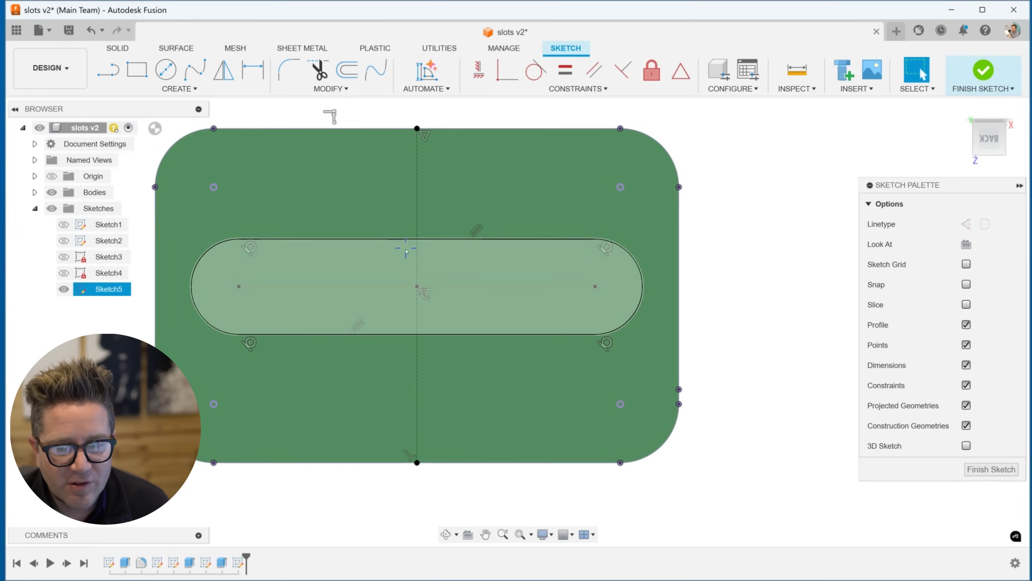
{"action": "key", "text": "d"}
{"action": "left_click", "coordinate": [417, 287]}
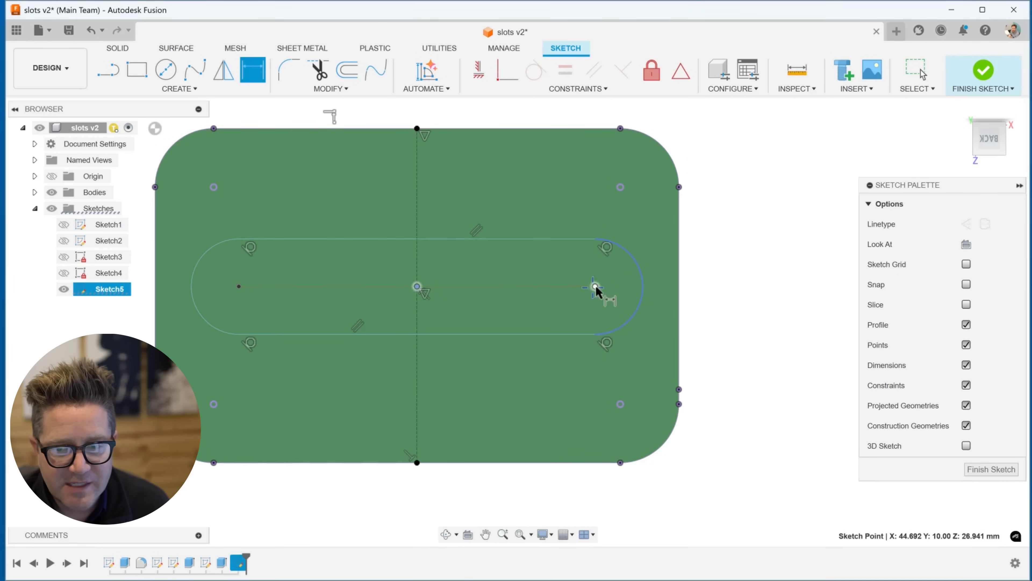
{"action": "left_click", "coordinate": [594, 286]}
{"action": "left_click", "coordinate": [569, 380]}
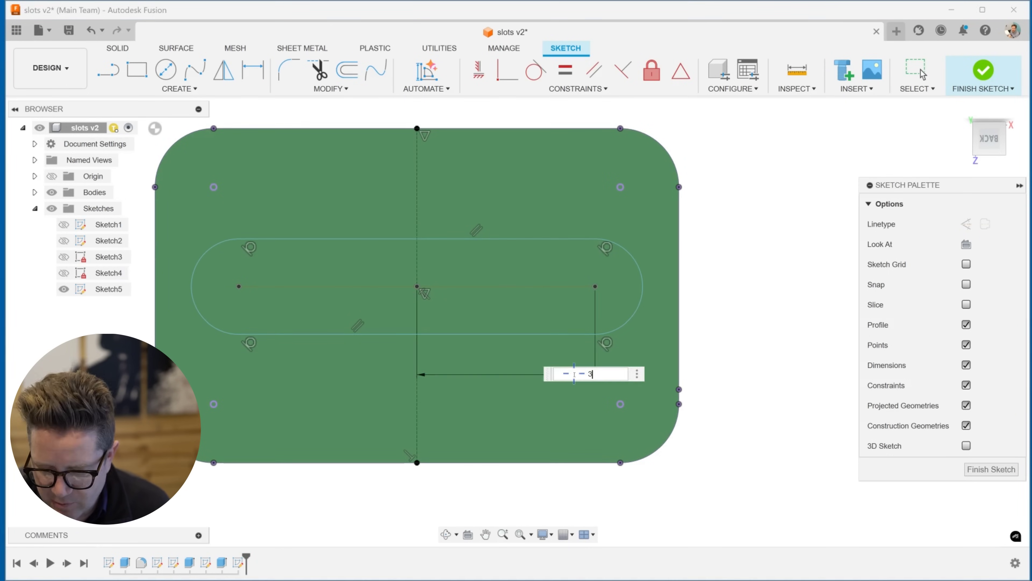
{"action": "type", "text": "35"}
{"action": "key", "text": "Return"}
- Hide the green body and add an R8.117 radius dimension to the slot's right end
{"action": "key", "text": "d"}
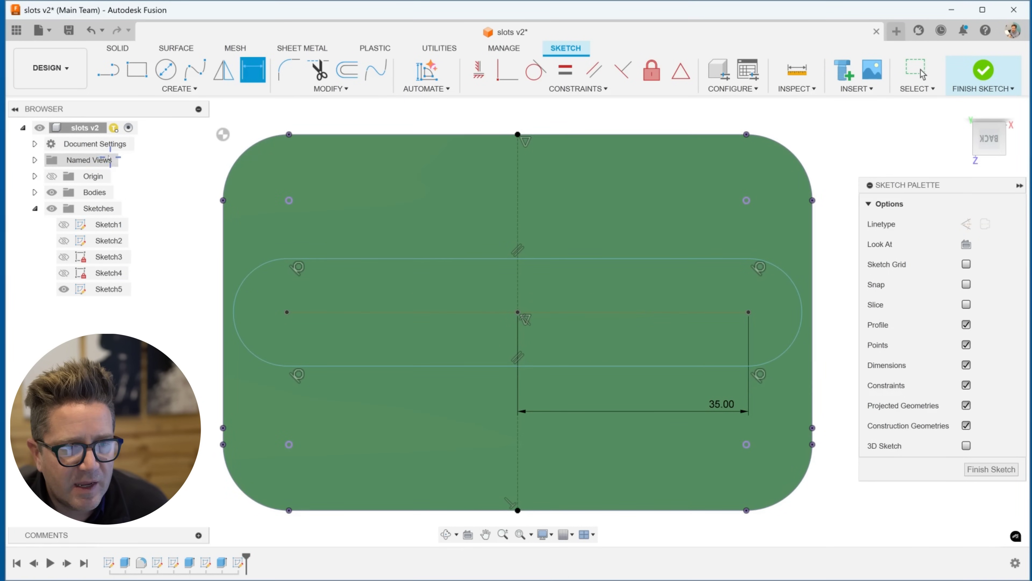
{"action": "left_click", "coordinate": [52, 192]}
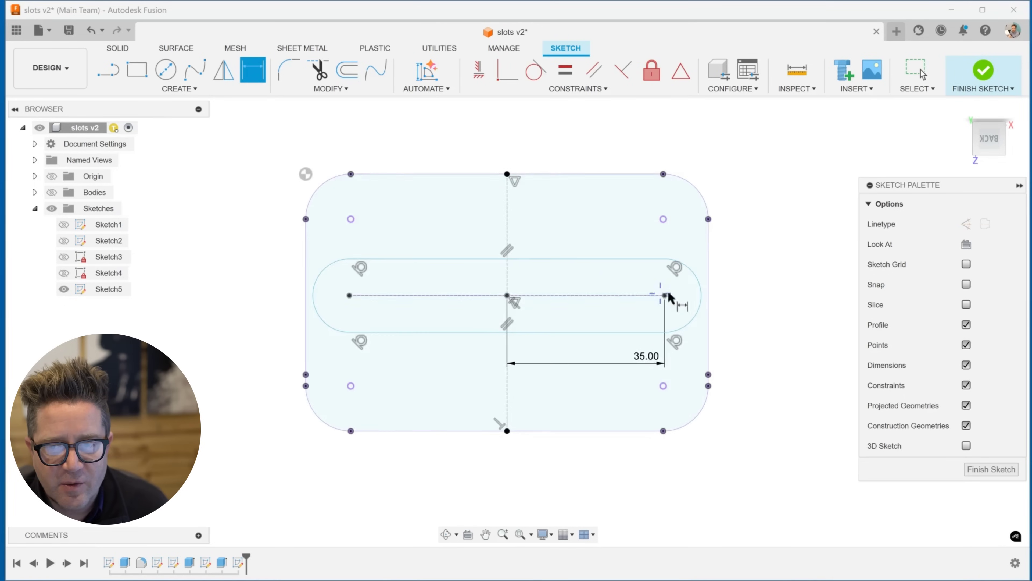
{"action": "left_click", "coordinate": [709, 270]}
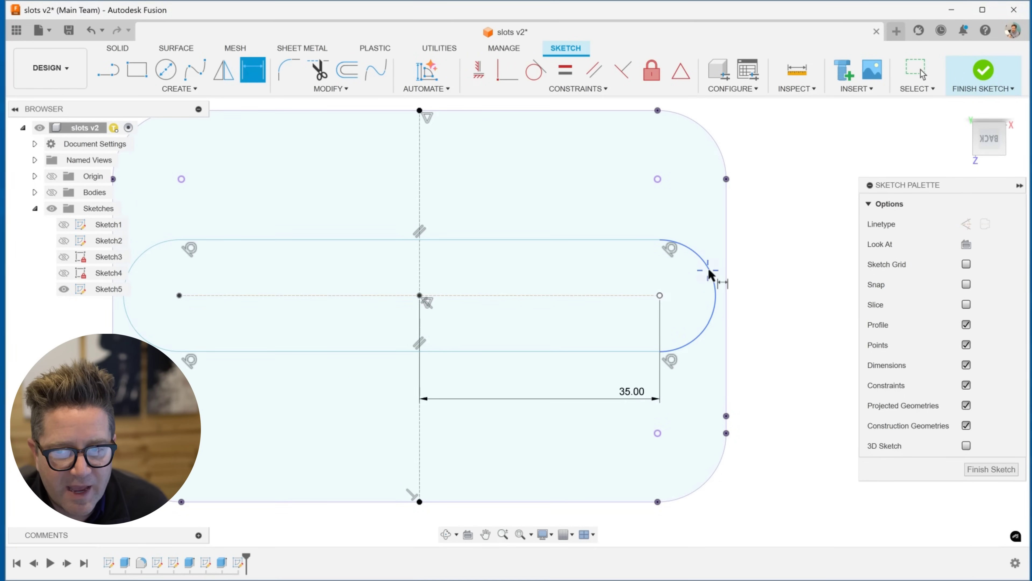
{"action": "left_click", "coordinate": [774, 235]}
{"action": "key", "text": "Return"}
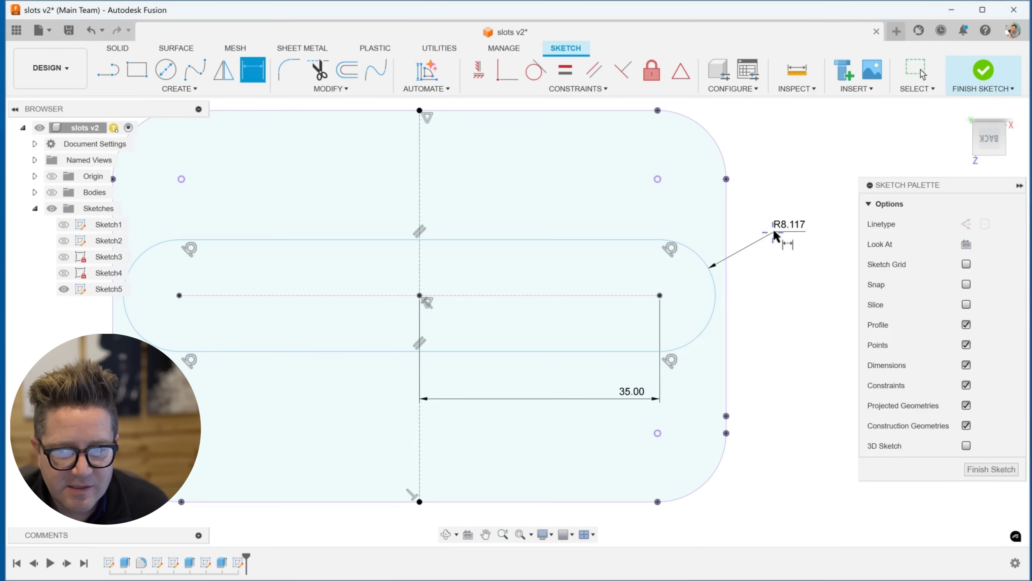
- Try a slot width dimension, dismiss the over-constrained warning, and drag the slot lower
{"action": "left_click", "coordinate": [617, 240]}
{"action": "left_click", "coordinate": [604, 350]}
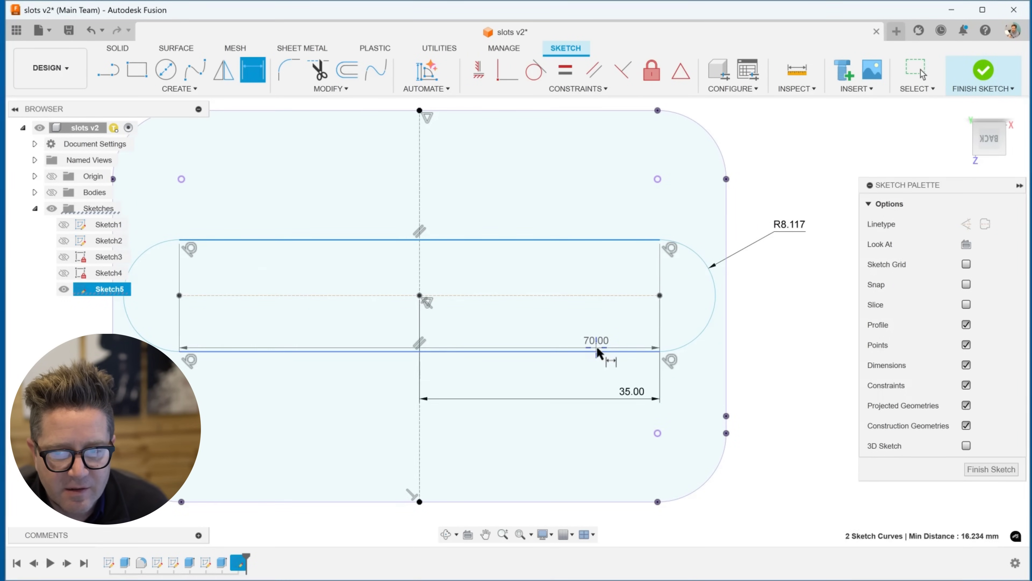
{"action": "left_click", "coordinate": [764, 335]}
{"action": "key", "text": "Escape"}
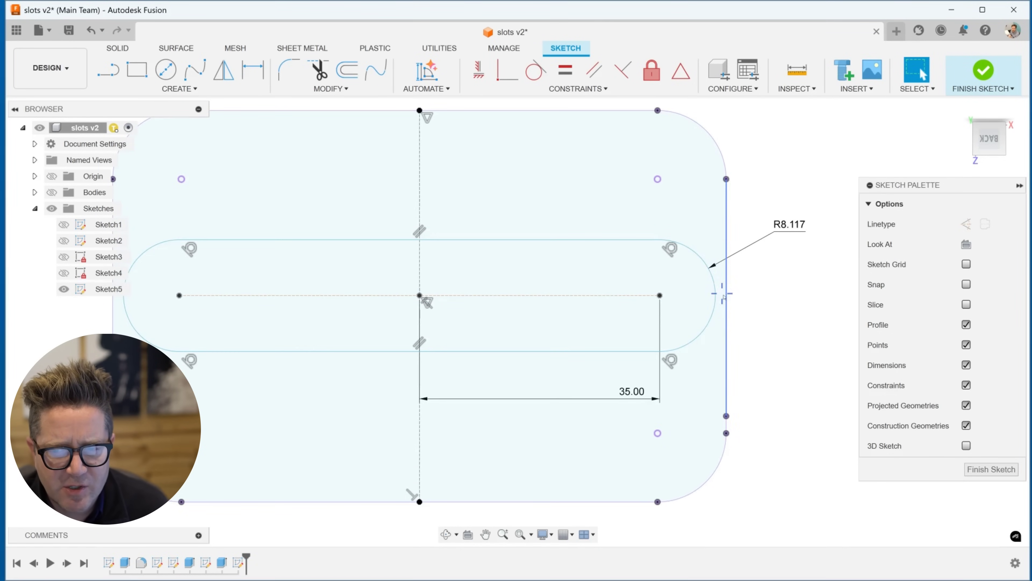
{"action": "left_click", "coordinate": [716, 299]}
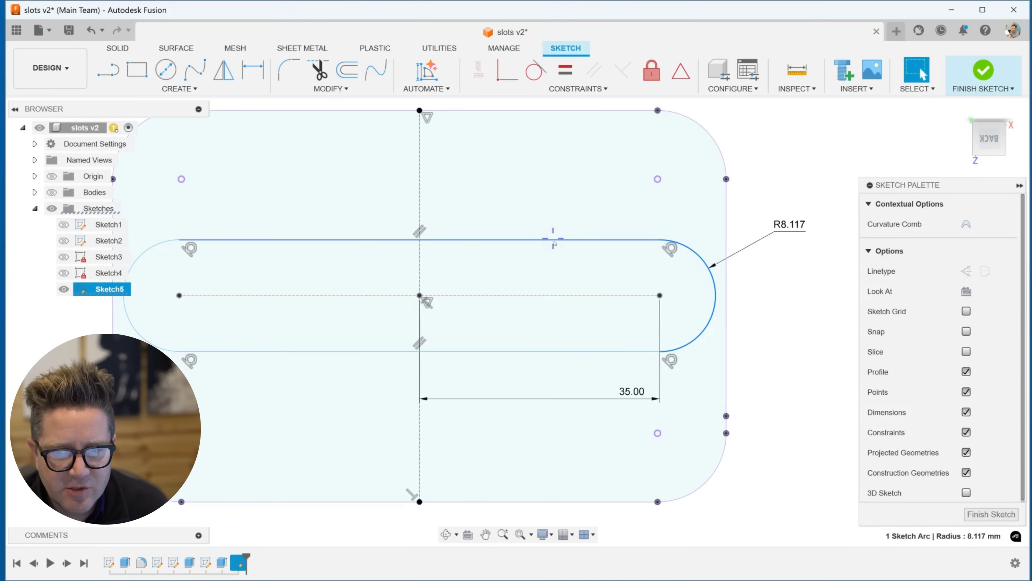
{"action": "mouse_move", "coordinate": [553, 240]}
{"action": "left_mouse_down"}
{"action": "mouse_move", "coordinate": [552, 262]}
{"action": "mouse_move", "coordinate": [554, 213]}
{"action": "mouse_move", "coordinate": [553, 222]}
{"action": "left_mouse_up"}
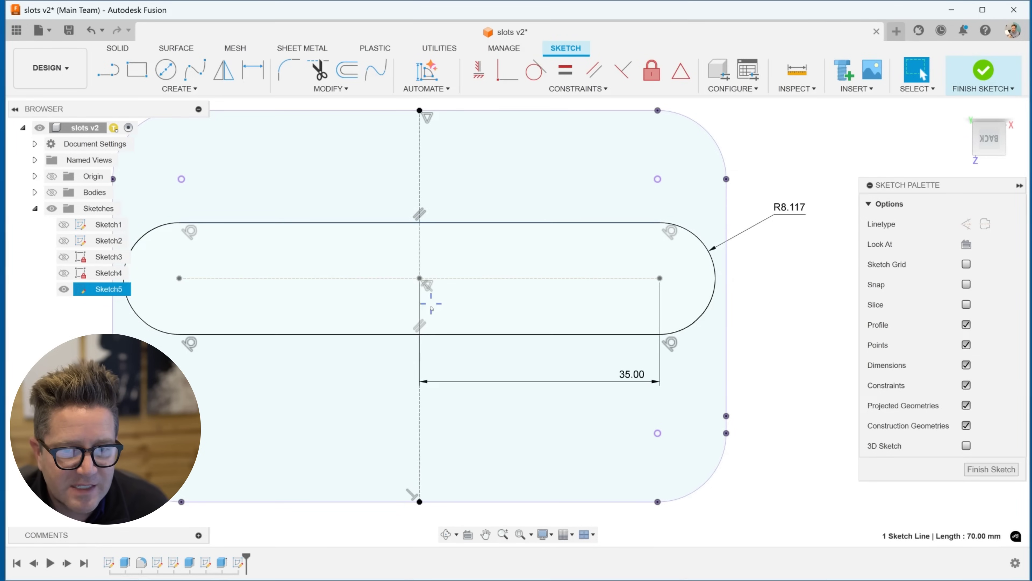
{"action": "left_click", "coordinate": [795, 377]}
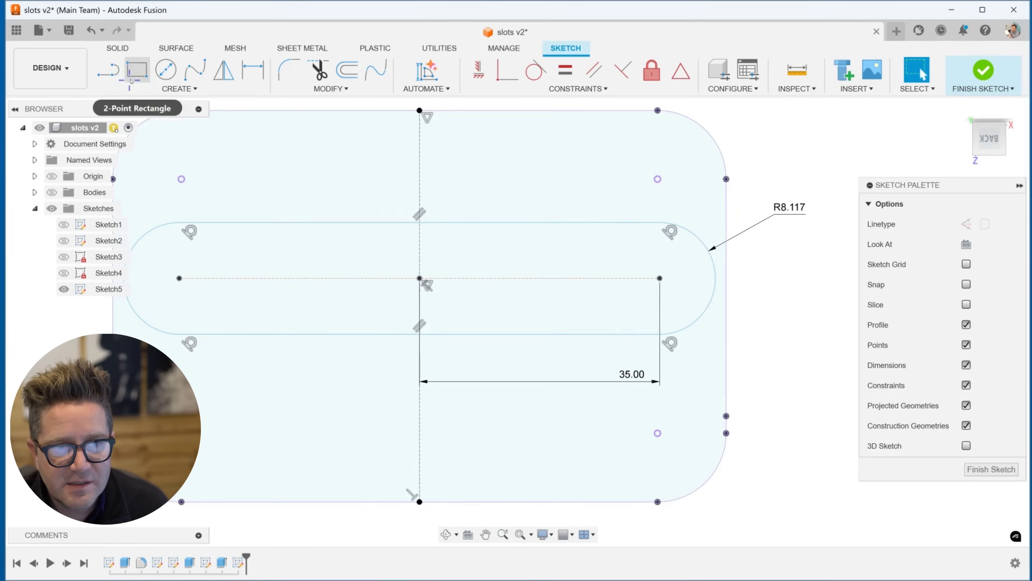
- Draw a short line from the slot's right end centre to the plate's right edge and constrain it horizontal
{"action": "left_click", "coordinate": [113, 69]}
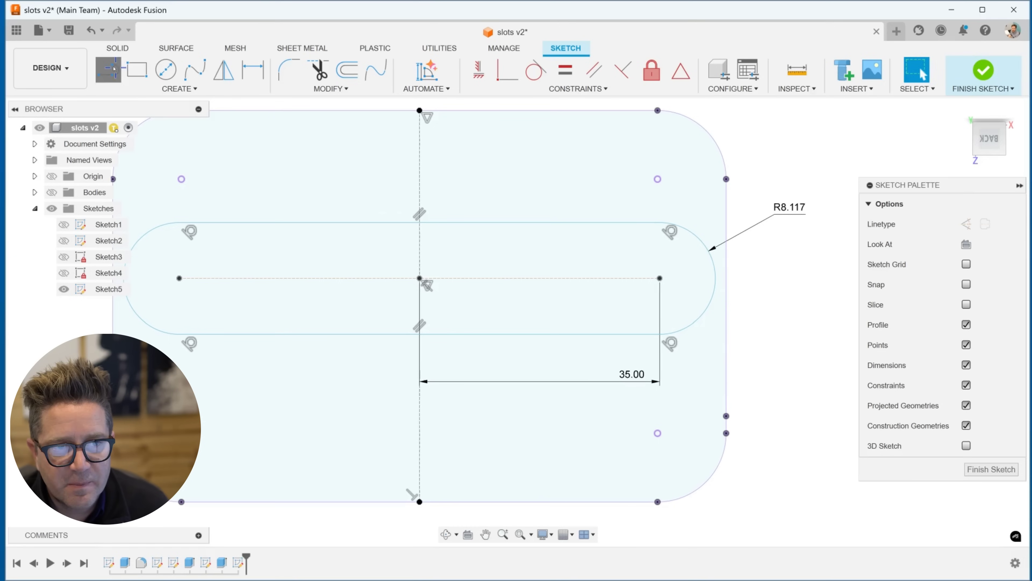
{"action": "left_click", "coordinate": [660, 278]}
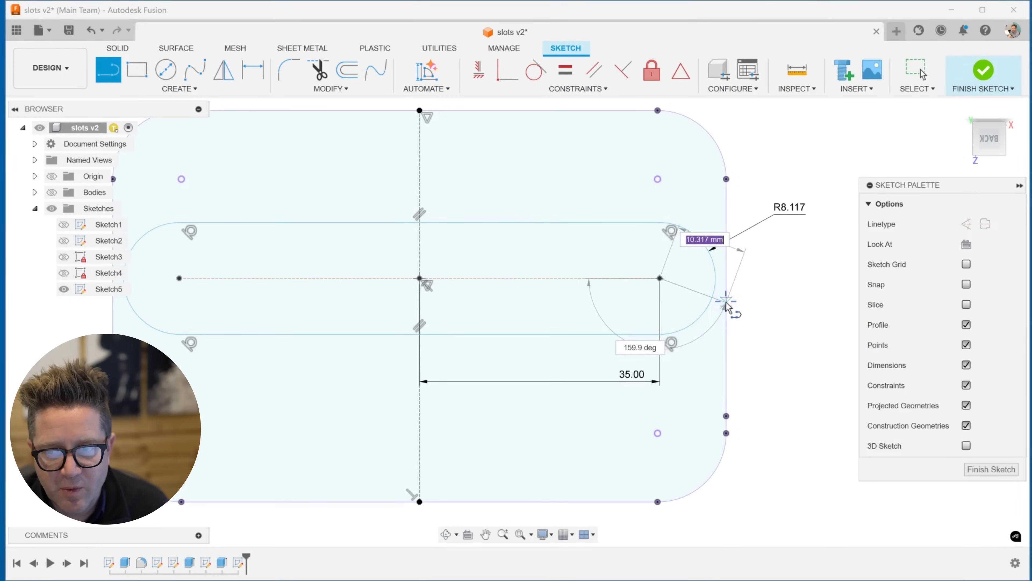
{"action": "left_click", "coordinate": [725, 298]}
{"action": "key", "text": "Escape"}
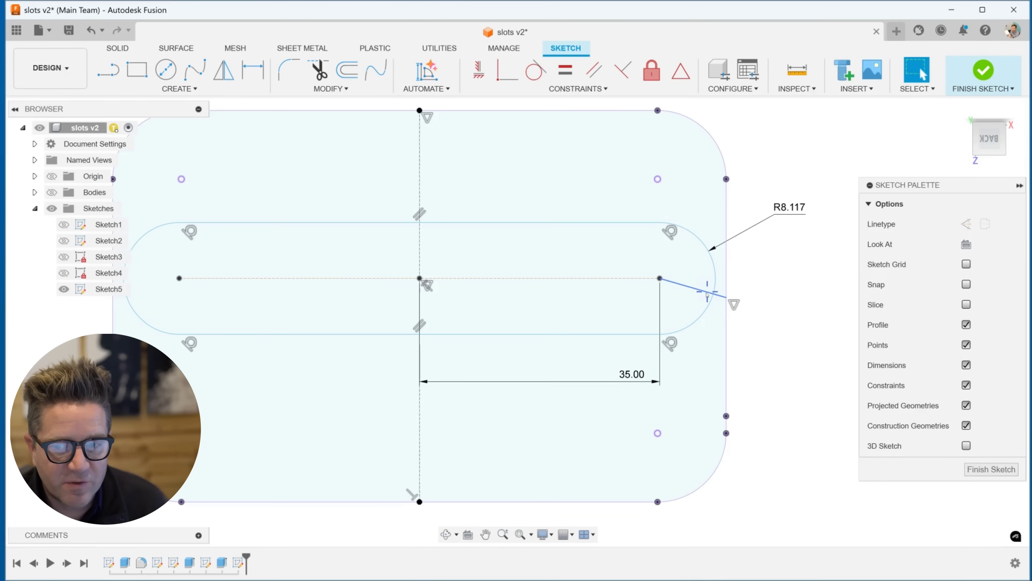
{"action": "left_click", "coordinate": [706, 292]}
{"action": "right_click", "coordinate": [706, 293]}
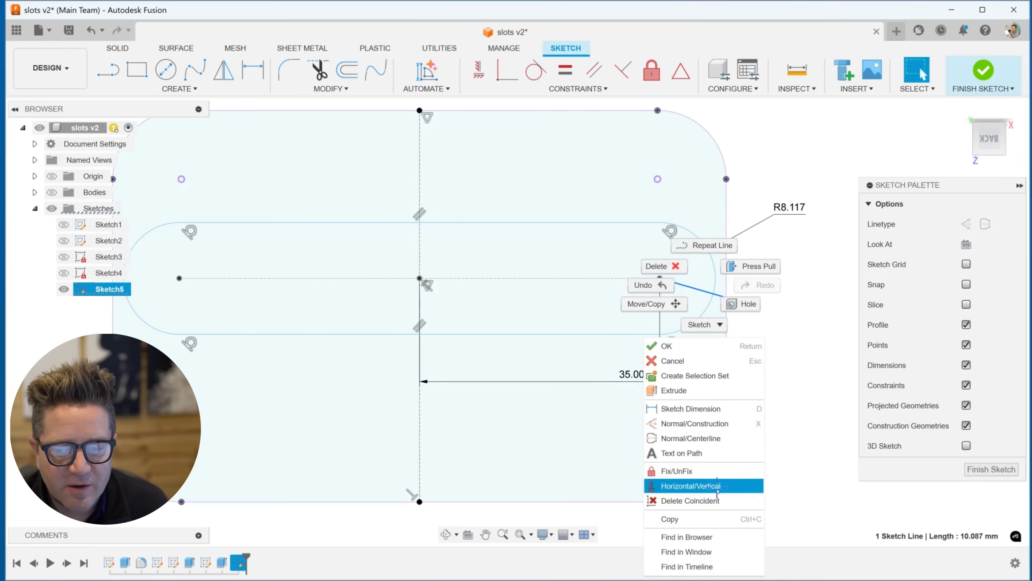
{"action": "left_click", "coordinate": [717, 486]}
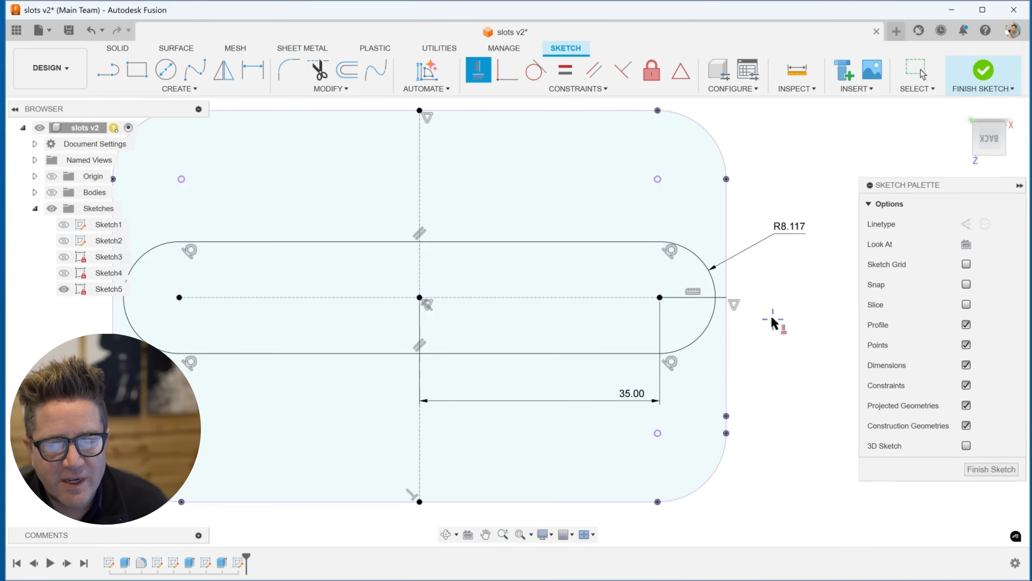
{"action": "left_click", "coordinate": [710, 298]}
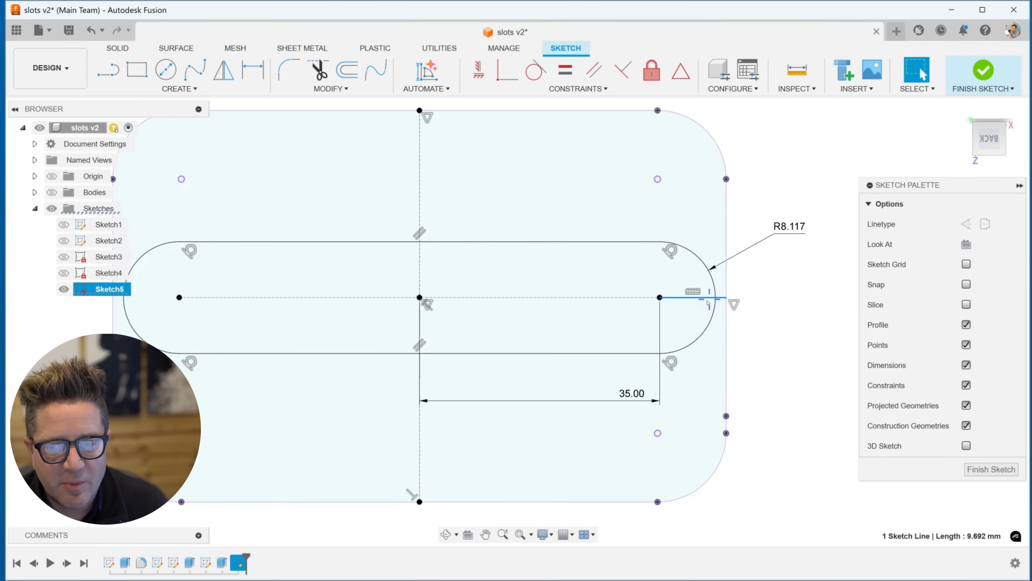
{"action": "left_click", "coordinate": [790, 354]}
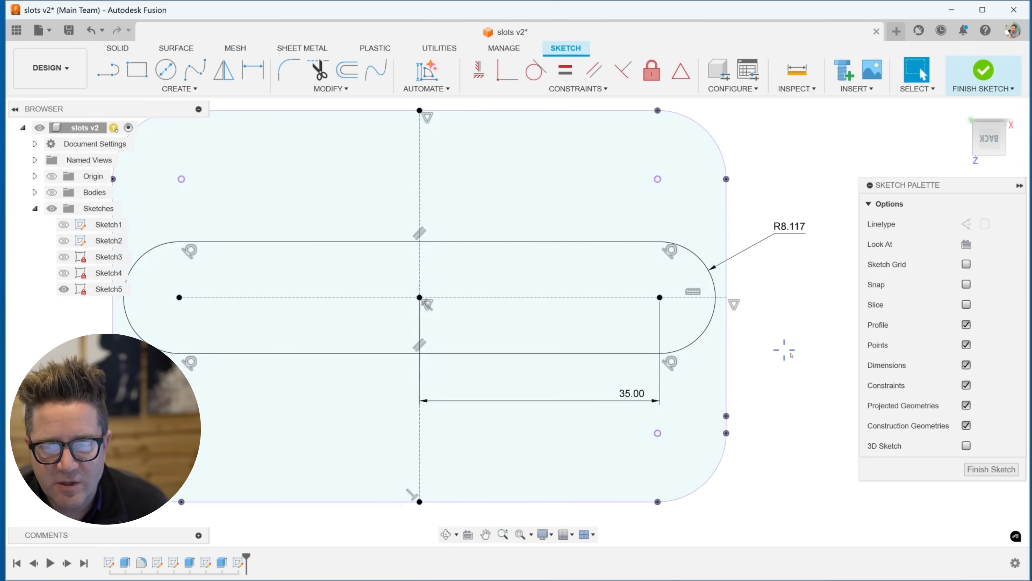
{"action": "scroll", "coordinate": [790, 354], "scroll_direction": "down", "scroll_amount": 2}
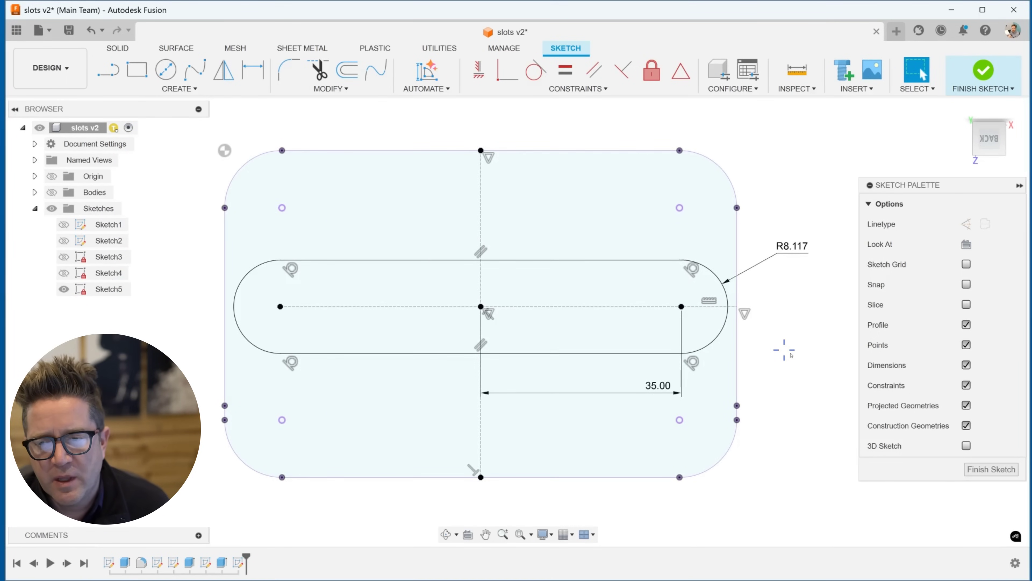
- Delete the 35.00 and R8.117 dimensions and discard a trial 70.00 end-to-end dimension
{"action": "left_click", "coordinate": [652, 386]}
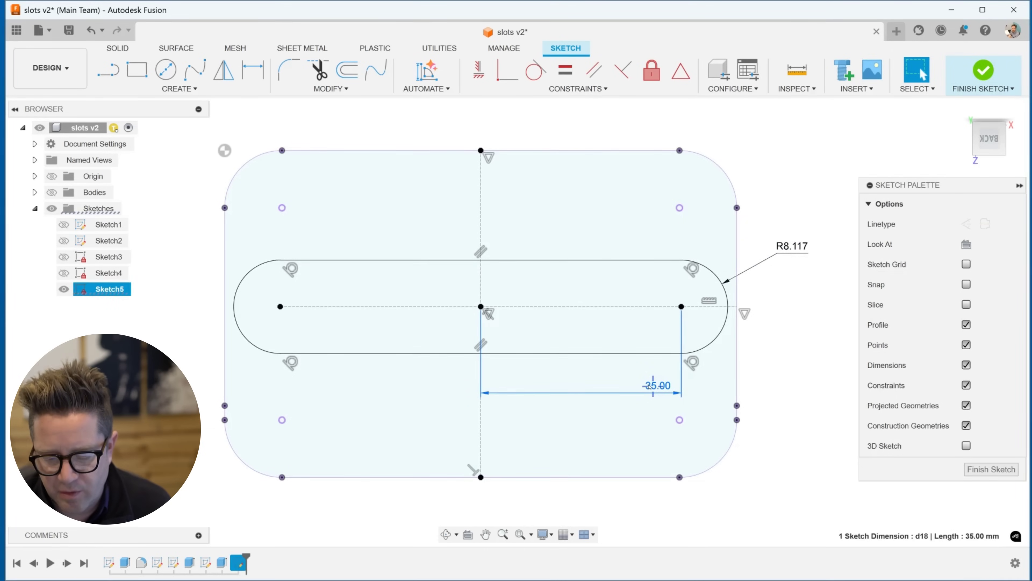
{"action": "key", "text": "Delete"}
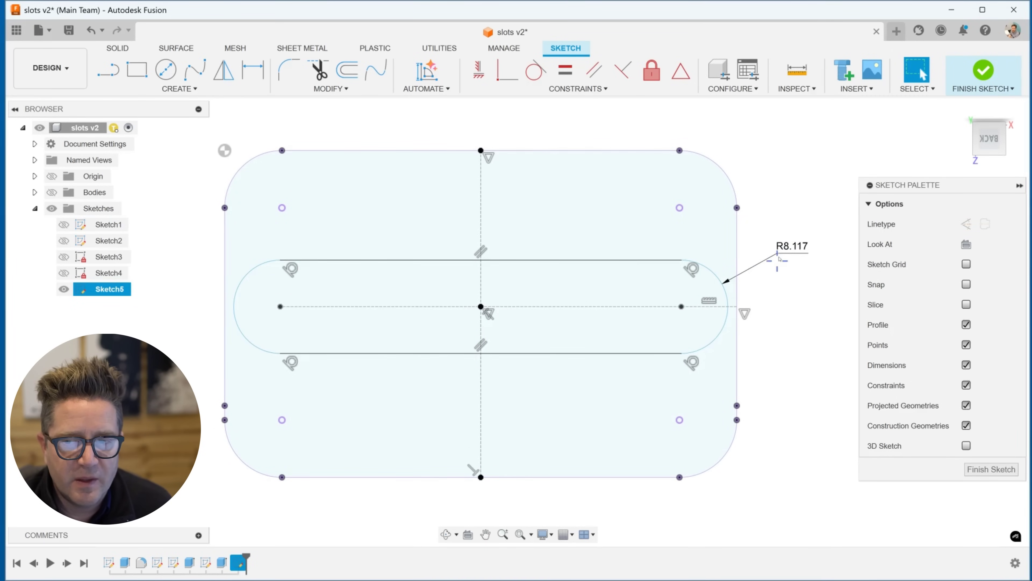
{"action": "left_click", "coordinate": [778, 257]}
{"action": "key", "text": "Delete"}
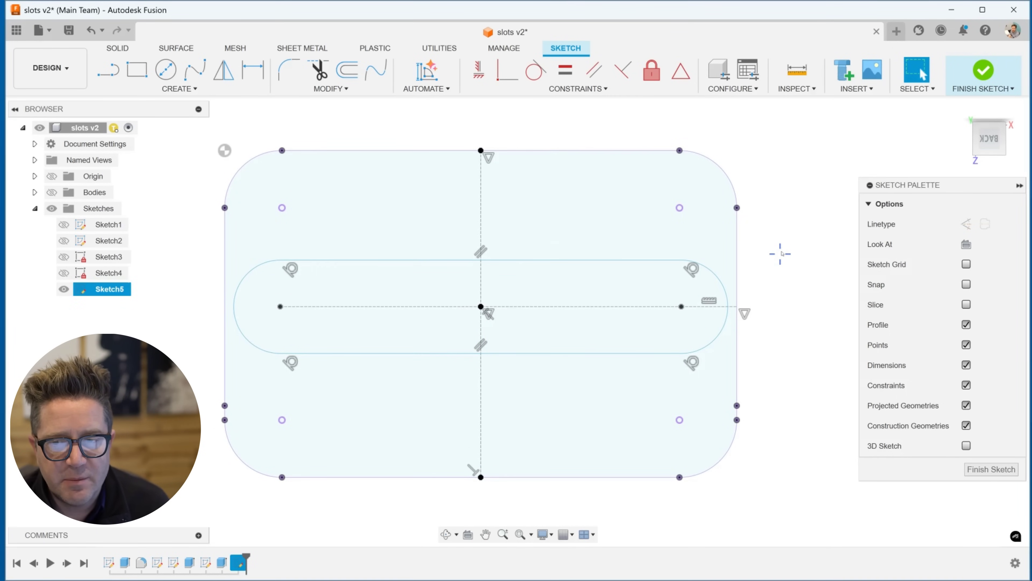
{"action": "key", "text": "d"}
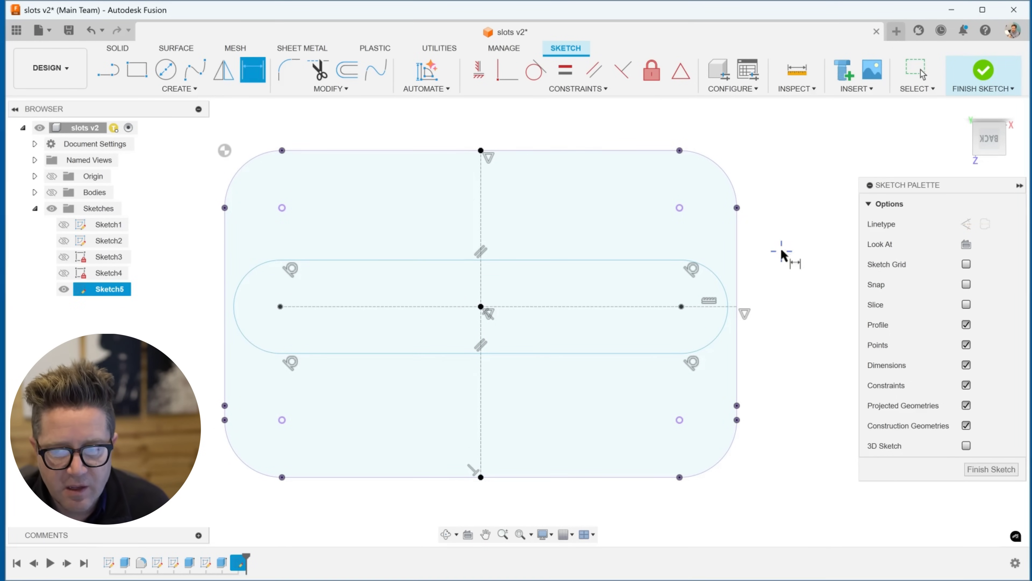
{"action": "left_click", "coordinate": [719, 288]}
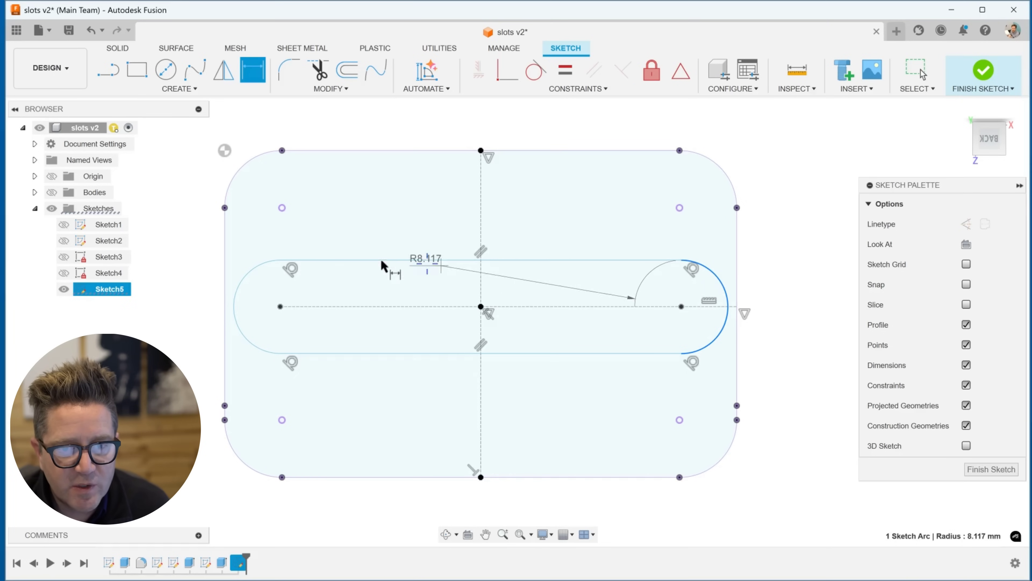
{"action": "left_click", "coordinate": [249, 275]}
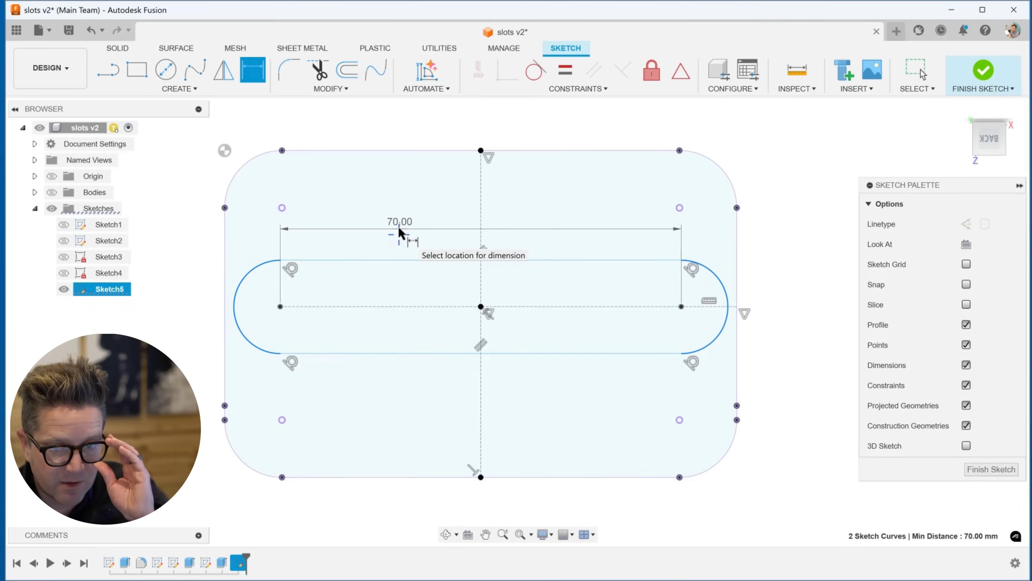
{"action": "key", "text": "Escape"}
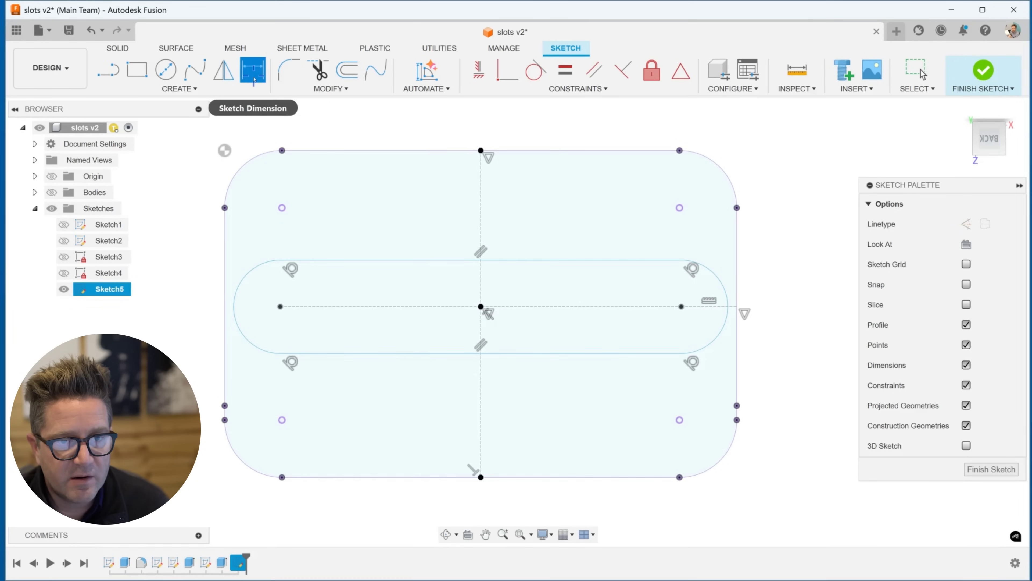
- Pick both slot end arcs using Pick Circle/Arc Tangent for a tangent-to-tangent length dimension
{"action": "left_click", "coordinate": [253, 79]}
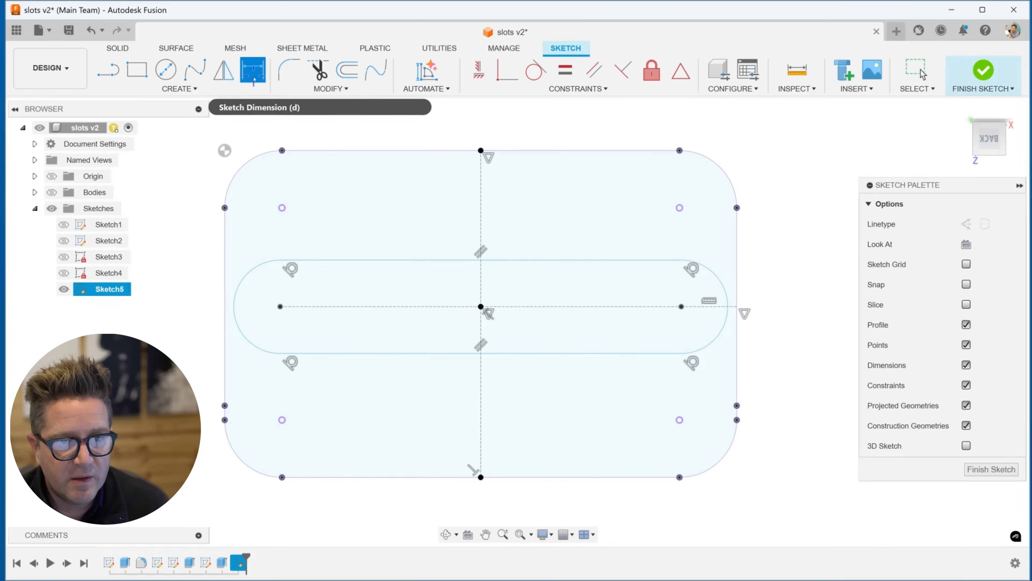
{"action": "right_click", "coordinate": [259, 270]}
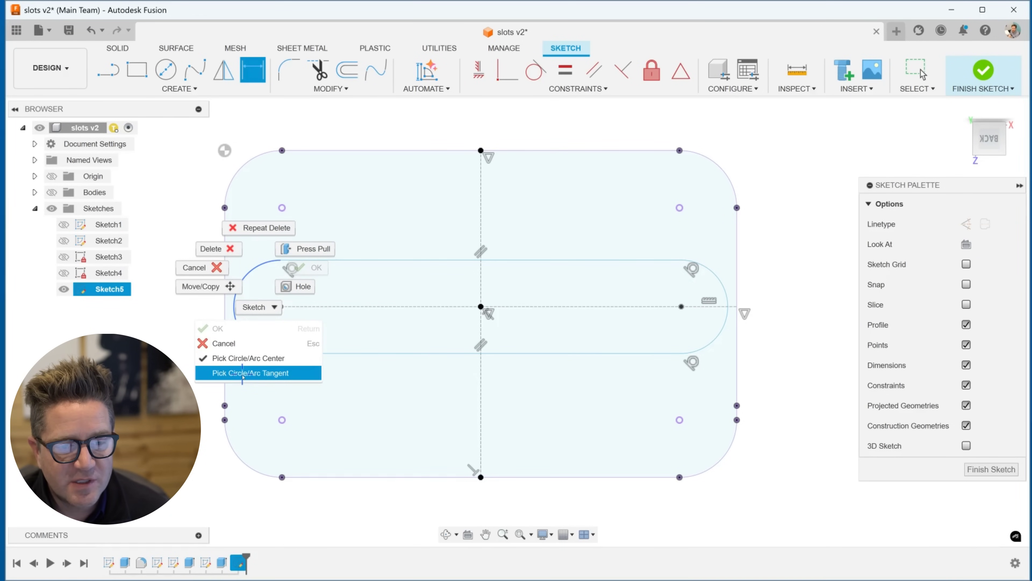
{"action": "left_click", "coordinate": [243, 374]}
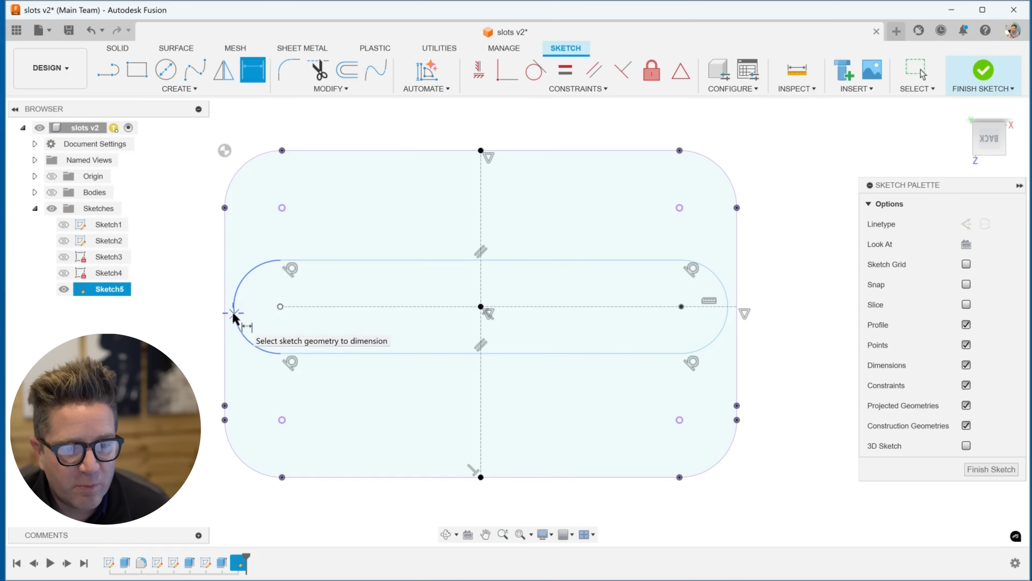
{"action": "left_click", "coordinate": [242, 336]}
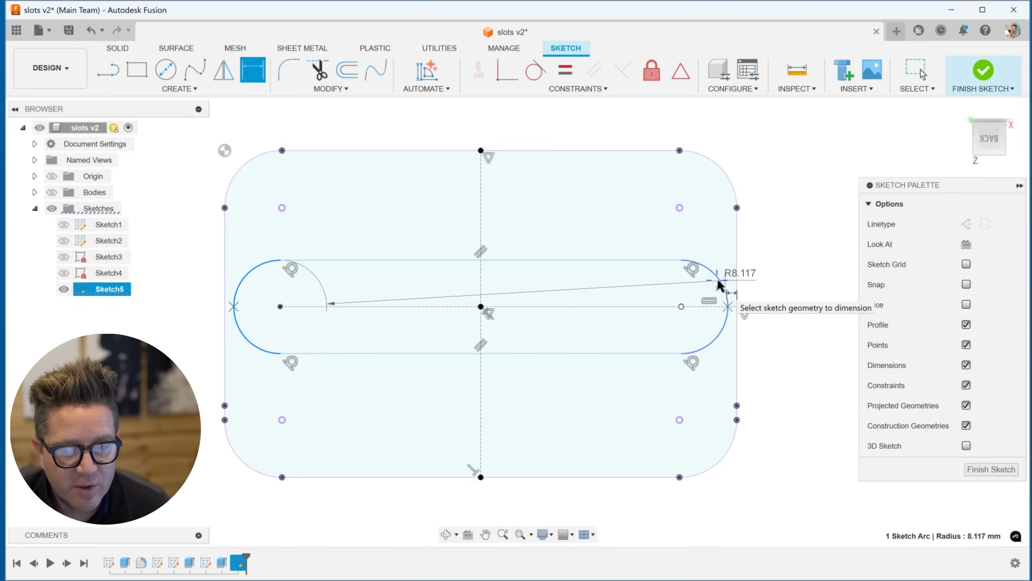
{"action": "right_click", "coordinate": [723, 285]}
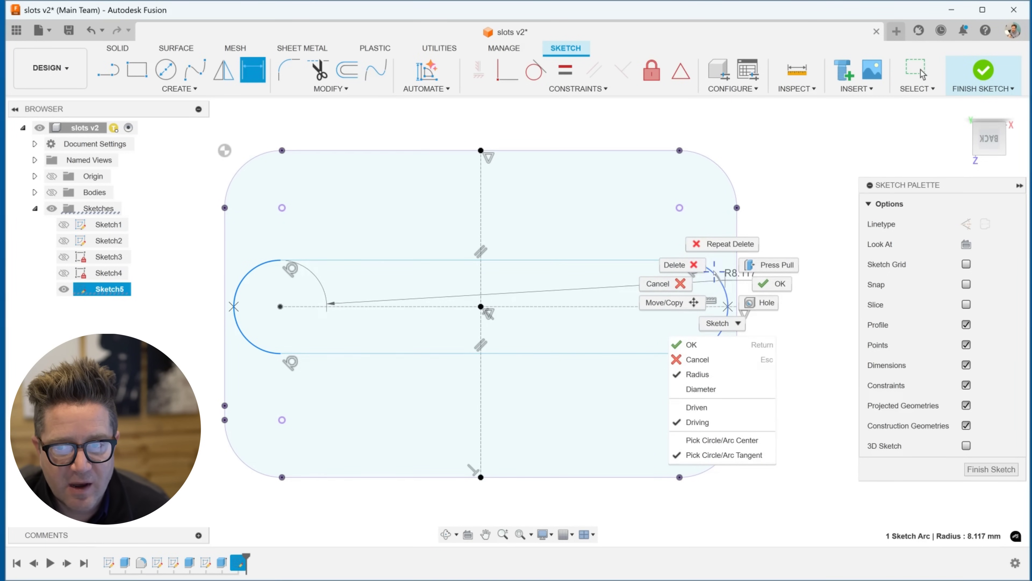
{"action": "left_click", "coordinate": [714, 276]}
{"action": "left_click", "coordinate": [715, 279]}
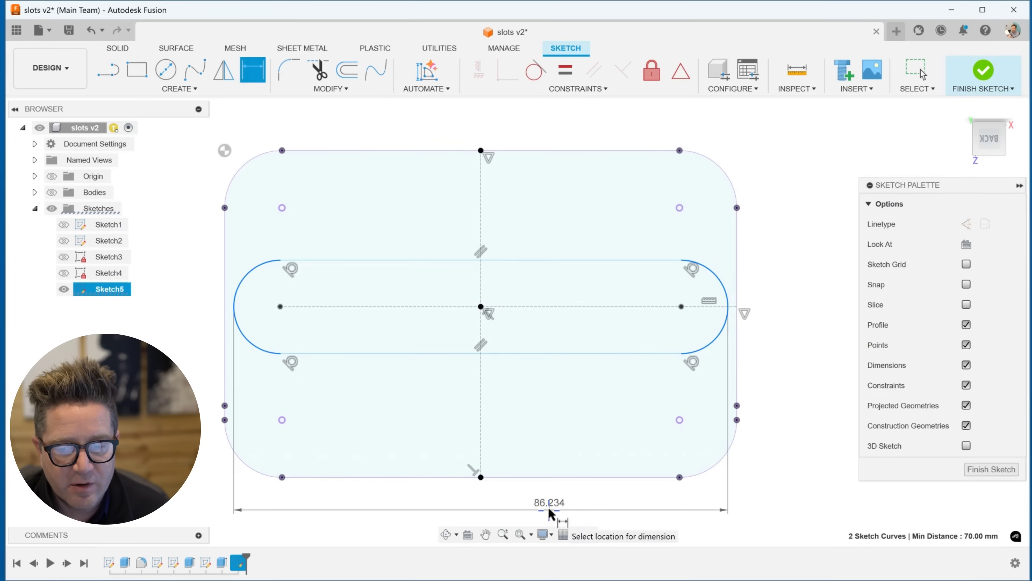
- Place the slot's overall length dimension, try 90 then 75, and delete the 75.00 dimension
{"action": "left_click", "coordinate": [548, 509]}
{"action": "type", "text": "90"}
{"action": "key", "text": "Return"}
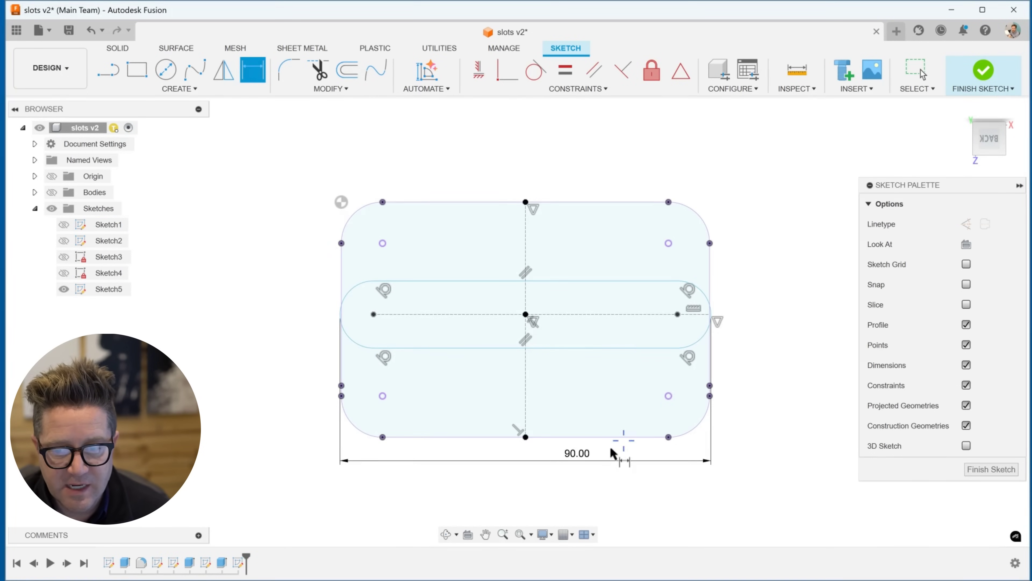
{"action": "key", "text": "ctrl+z"}
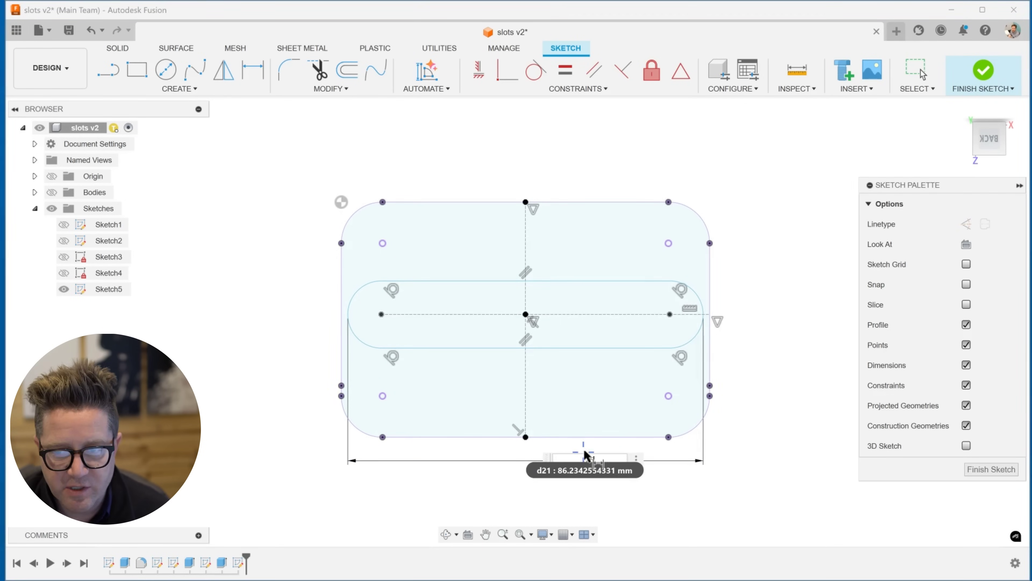
{"action": "type", "text": "75"}
{"action": "key", "text": "Return"}
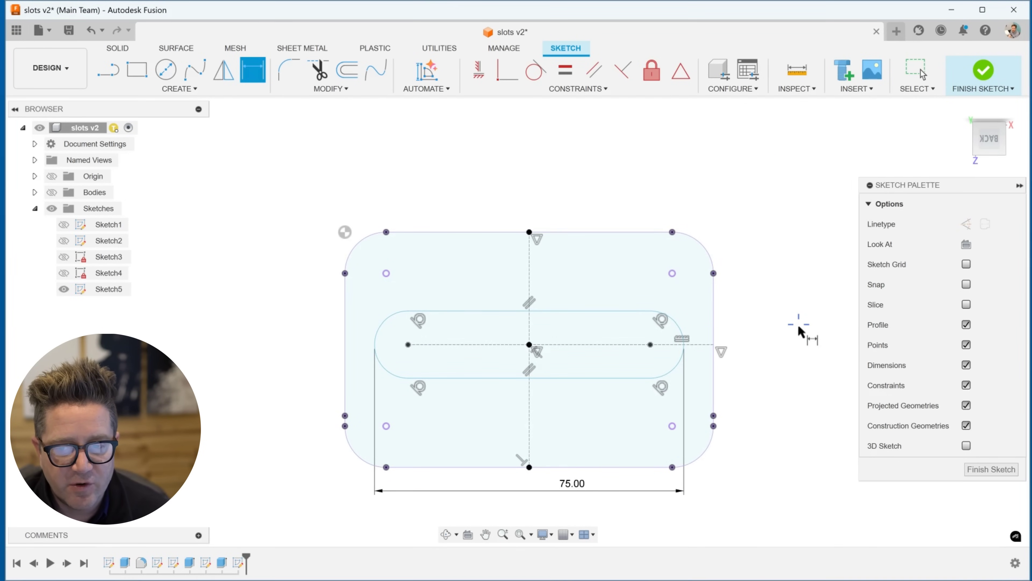
{"action": "key", "text": "Escape"}
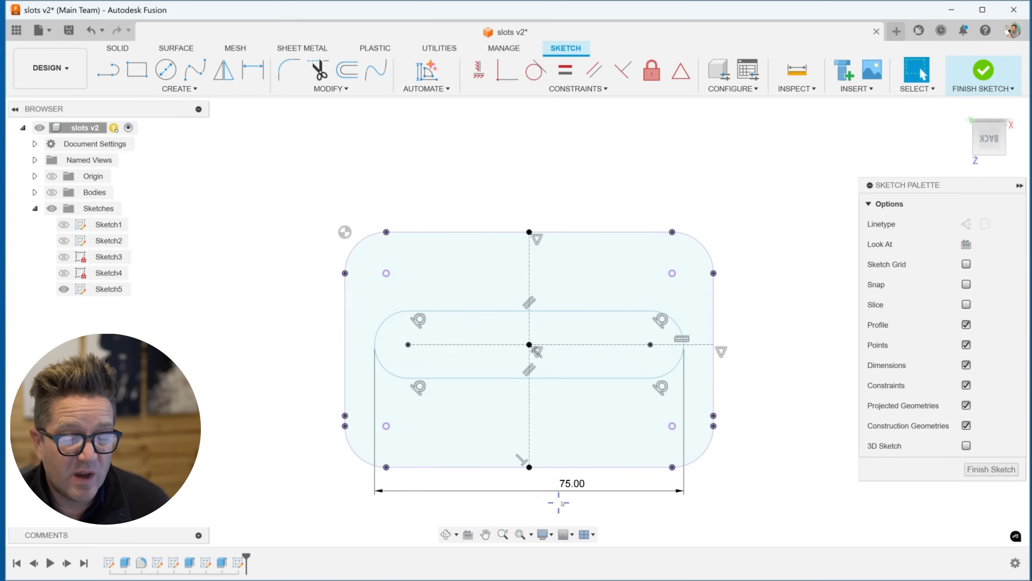
{"action": "left_click", "coordinate": [573, 483]}
{"action": "key", "text": "Delete"}
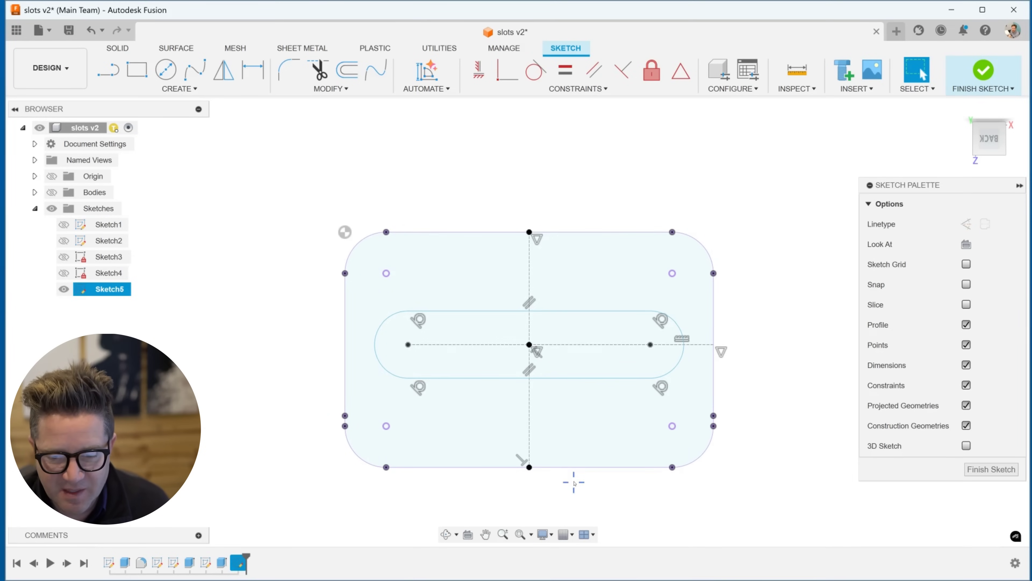
- Re-dimension the slot tangent to tangent between its end arcs, accepting the 66.883 length
{"action": "key", "text": "d"}
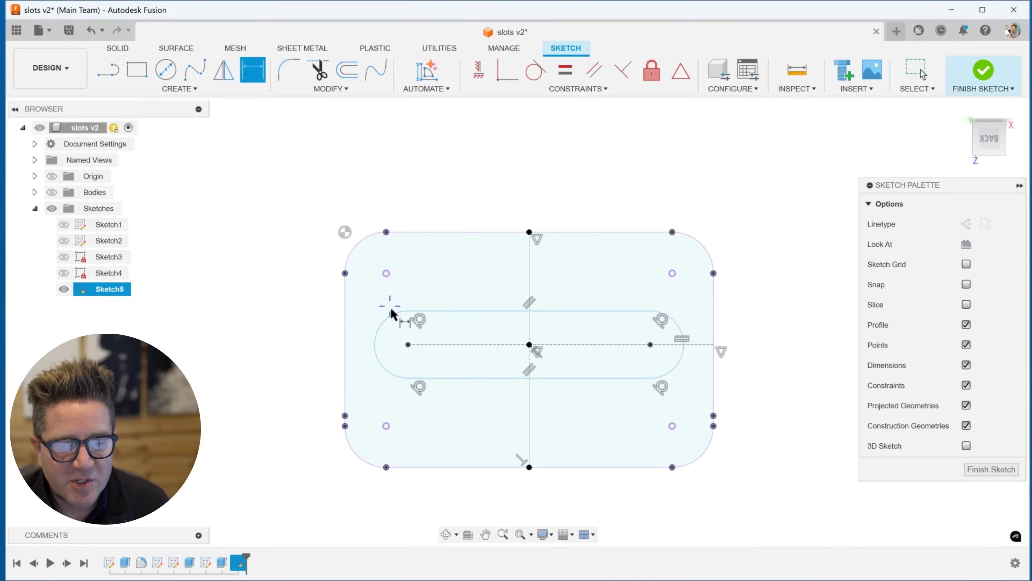
{"action": "right_click", "coordinate": [393, 316]}
{"action": "left_click", "coordinate": [392, 280]}
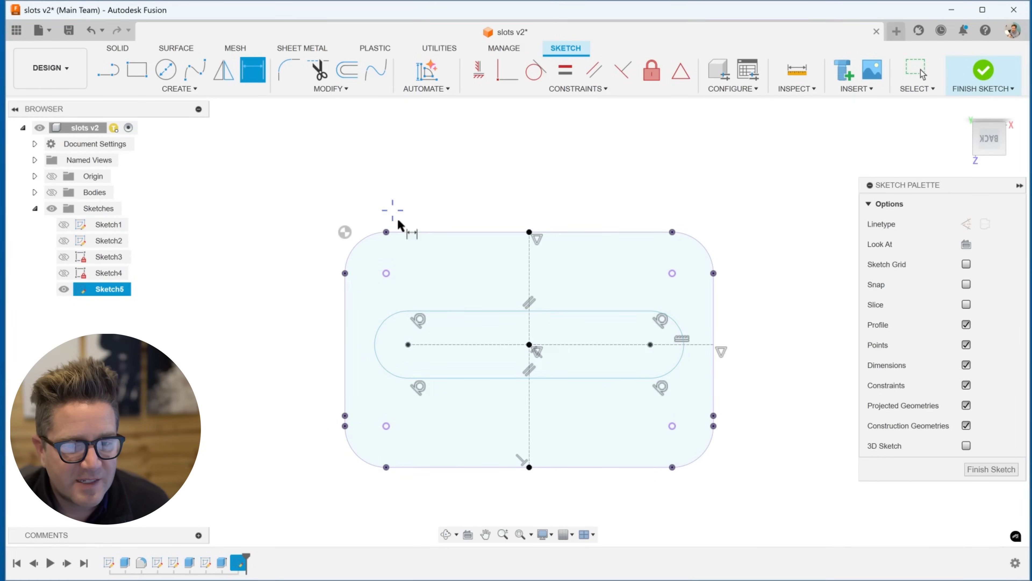
{"action": "left_click", "coordinate": [390, 315]}
{"action": "right_click", "coordinate": [390, 316]}
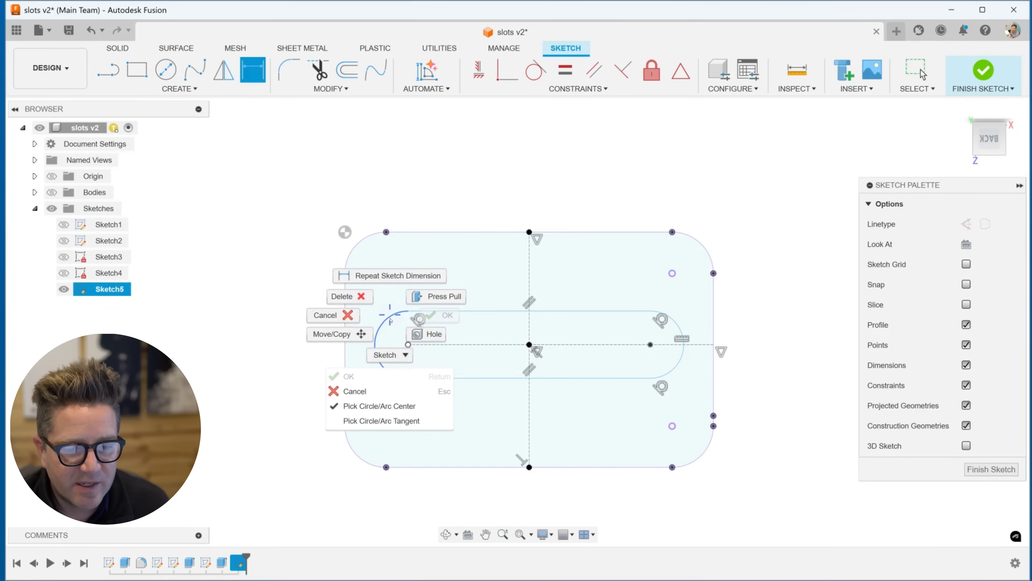
{"action": "left_click", "coordinate": [386, 420]}
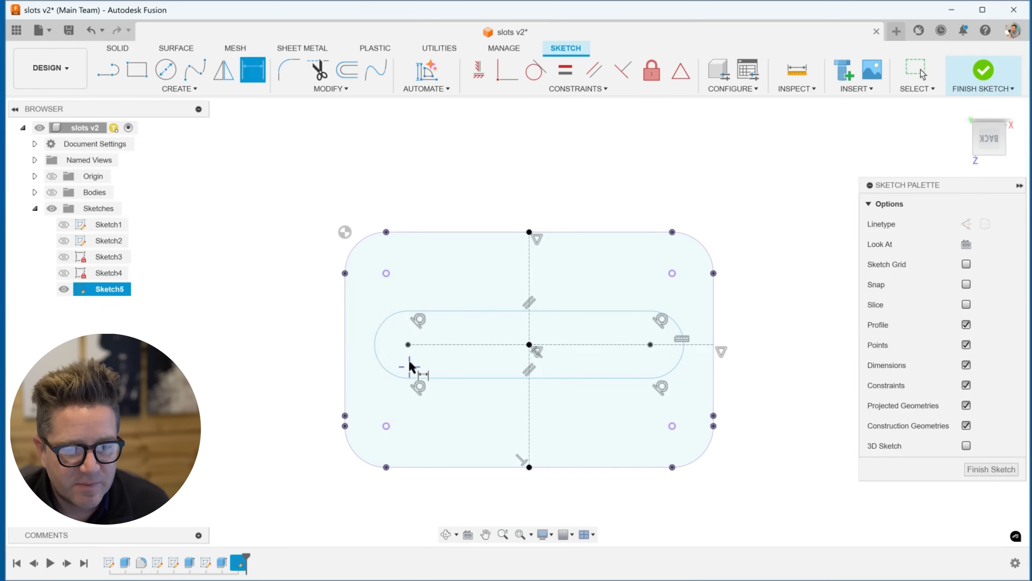
{"action": "left_click", "coordinate": [391, 322]}
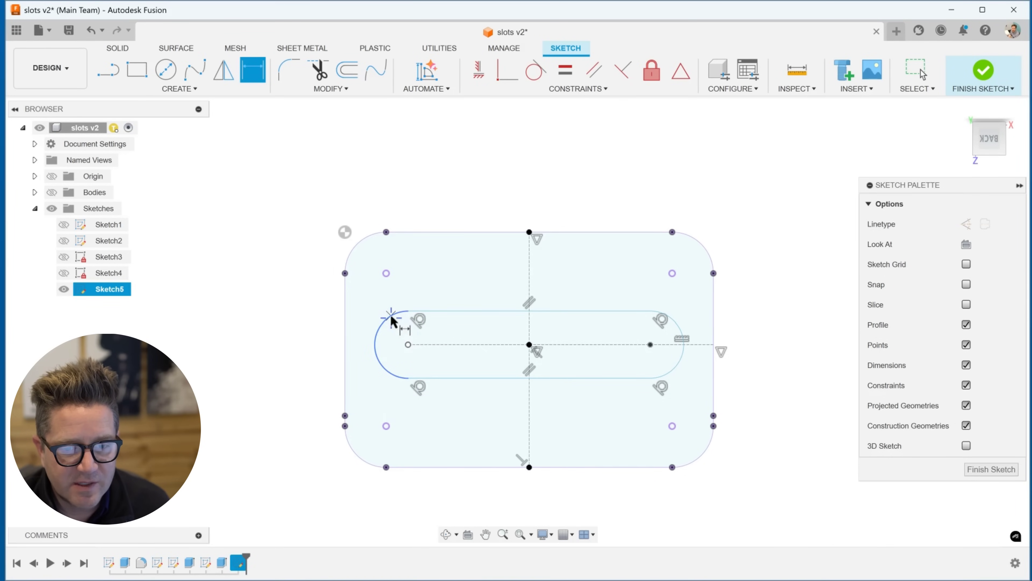
{"action": "left_click", "coordinate": [652, 343]}
{"action": "left_click", "coordinate": [646, 261]}
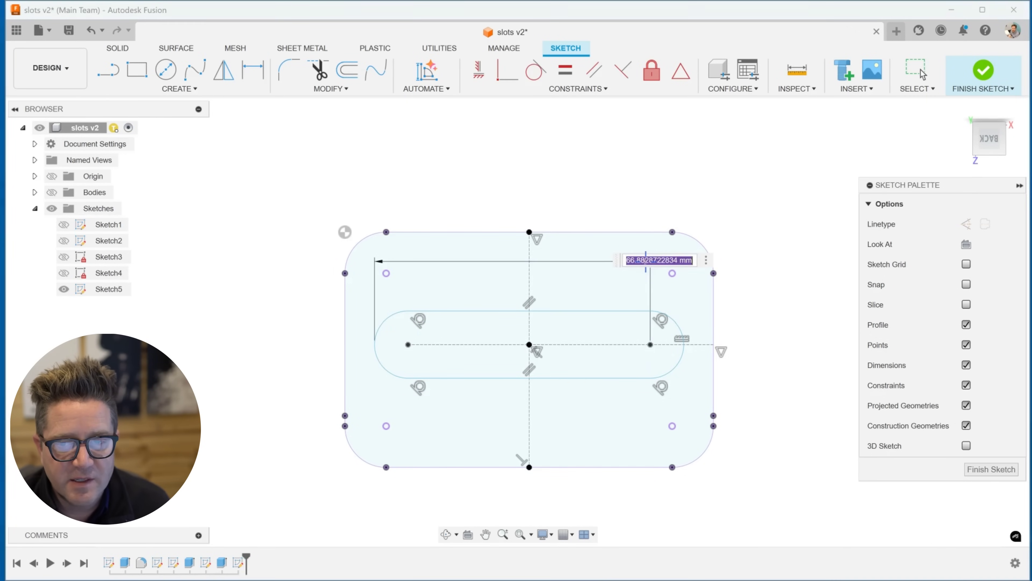
{"action": "key", "text": "Return"}
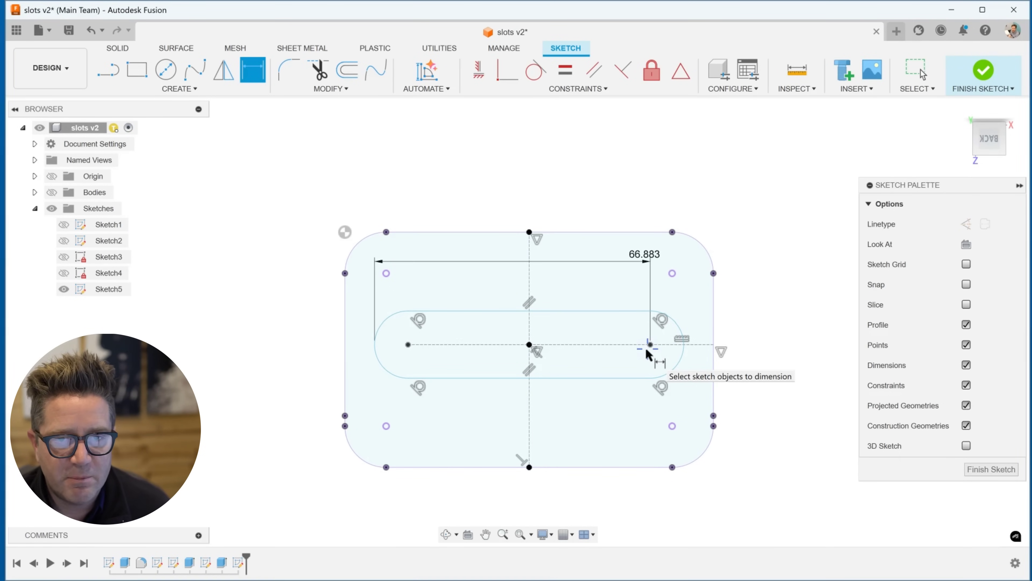
{"action": "left_click", "coordinate": [179, 89]}
{"action": "mouse_move", "coordinate": [122, 184]}
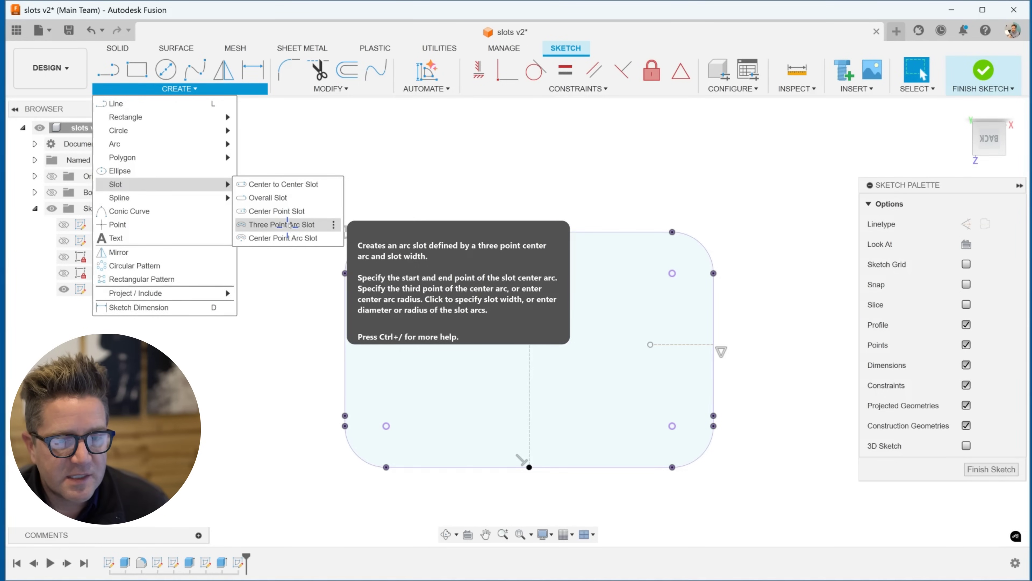
- Draw a Three Point Arc Slot in the plate's left half by picking its start, end, bend and width
{"action": "left_click", "coordinate": [290, 225]}
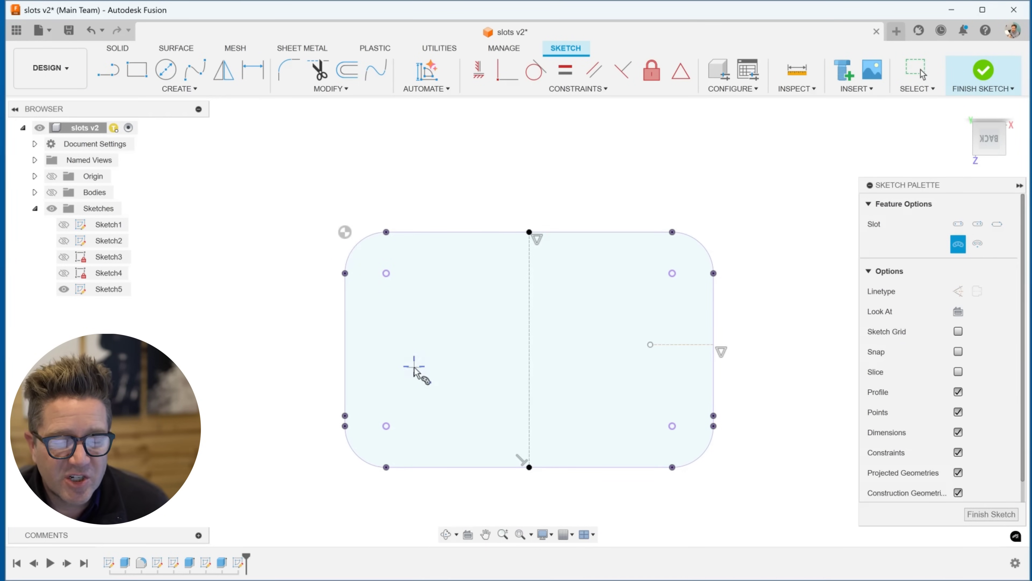
{"action": "left_click", "coordinate": [386, 357]}
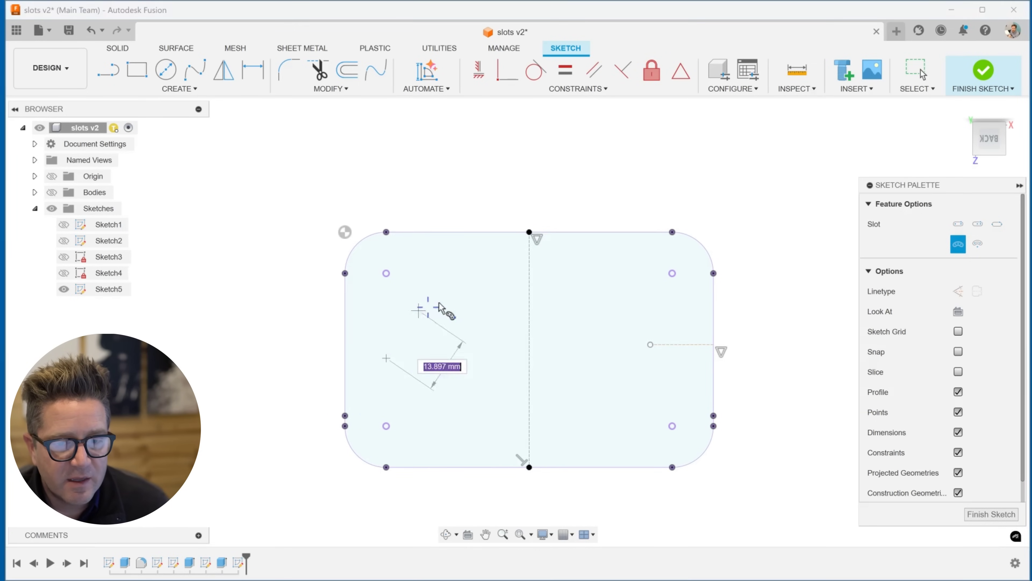
{"action": "left_click", "coordinate": [490, 309]}
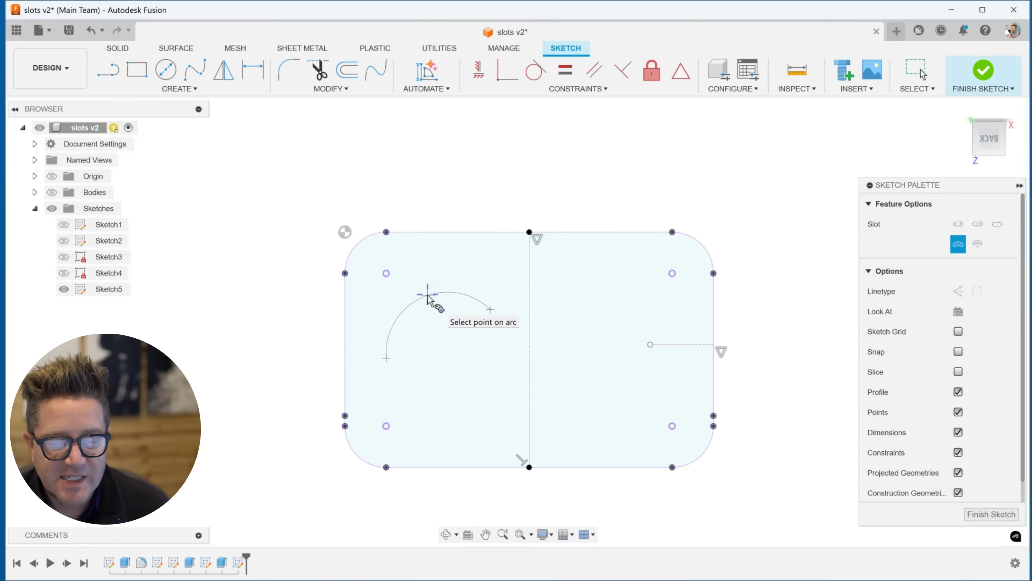
{"action": "left_click", "coordinate": [428, 296]}
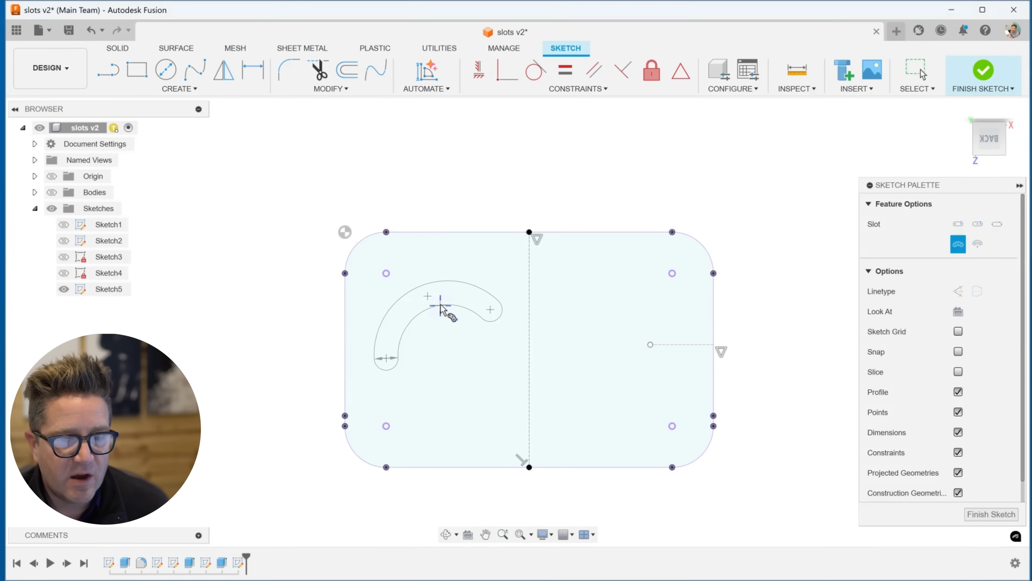
{"action": "left_click", "coordinate": [439, 304]}
{"action": "key", "text": "Escape"}
{"action": "scroll", "coordinate": [450, 211], "scroll_direction": "up", "scroll_amount": 2}
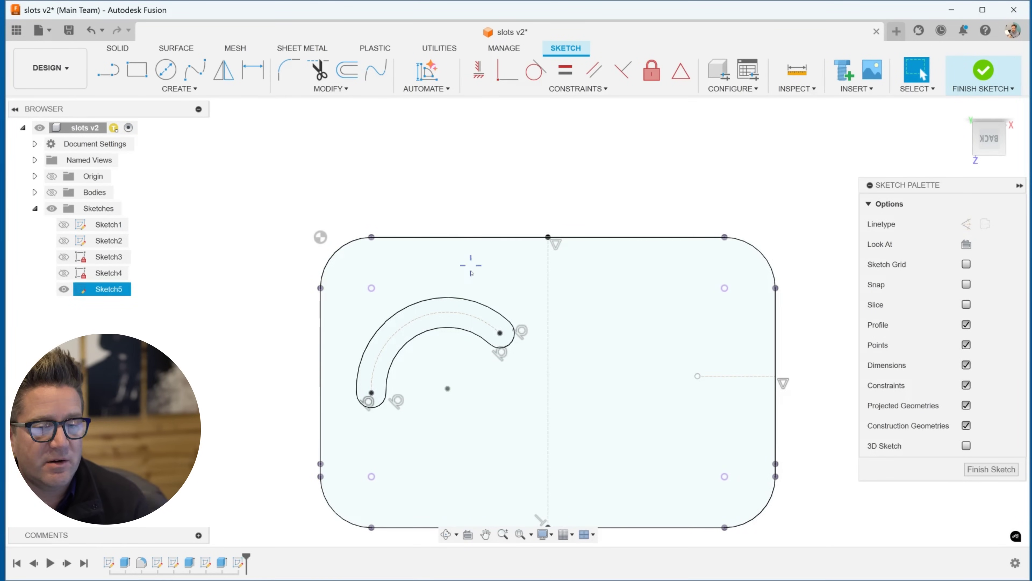
- Dimension the arc slot with an R17.888 radius and a 9.444 offset from the vertical centre line
{"action": "key", "text": "d"}
{"action": "left_click", "coordinate": [444, 298]}
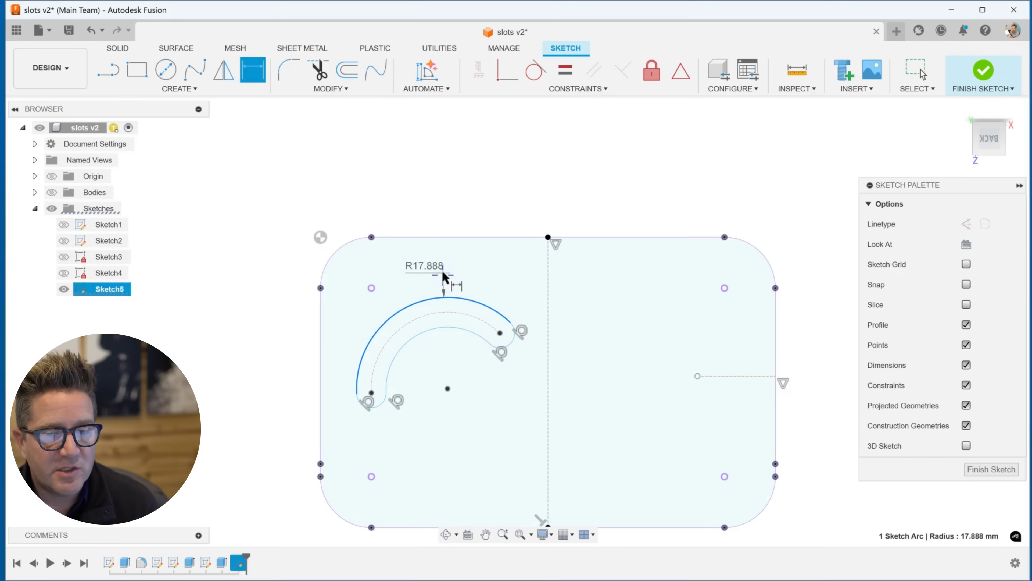
{"action": "left_click", "coordinate": [443, 277]}
{"action": "key", "text": "Return"}
{"action": "key", "text": "Escape"}
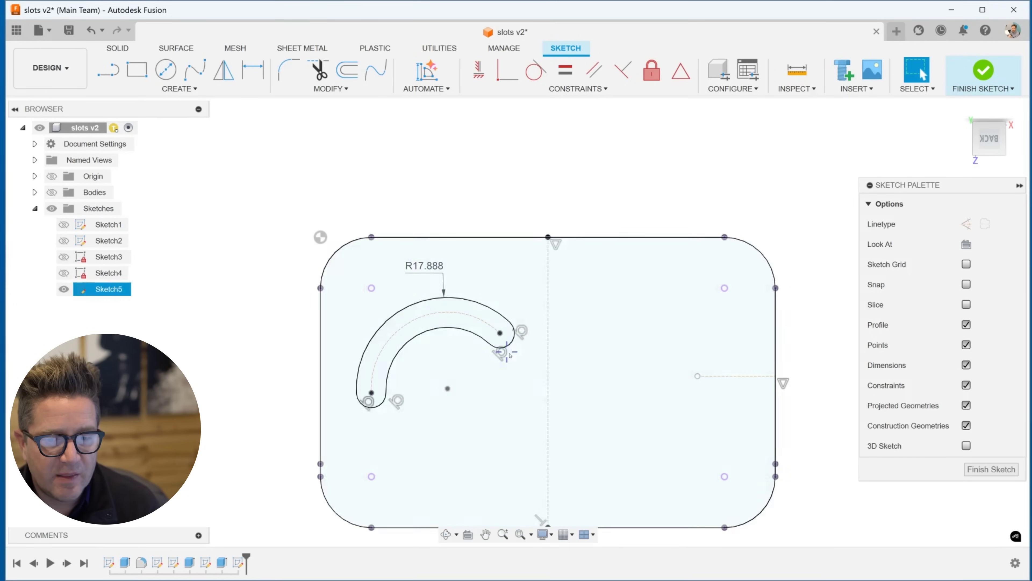
{"action": "key", "text": "d"}
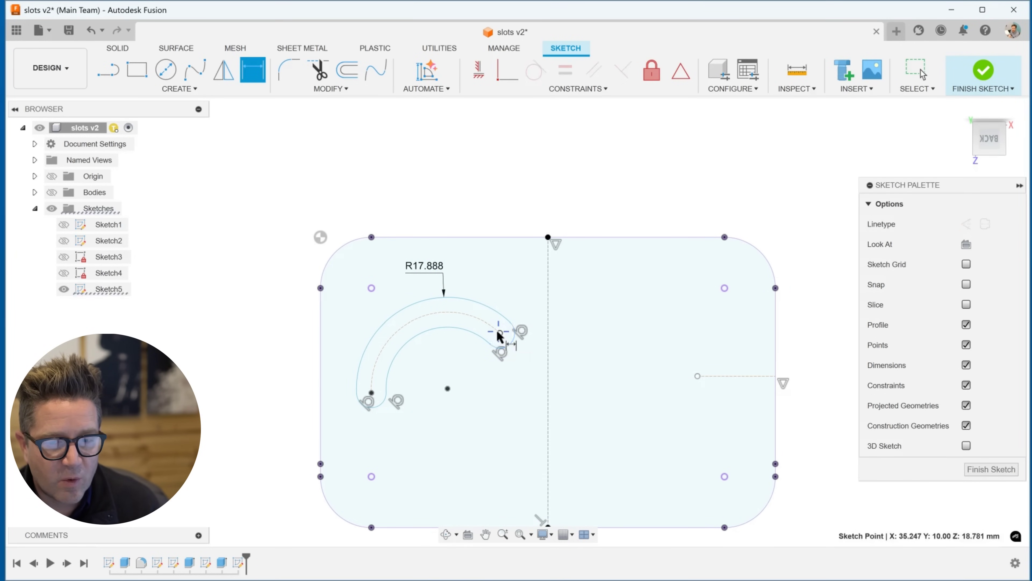
{"action": "left_click", "coordinate": [500, 336]}
{"action": "left_click", "coordinate": [547, 350]}
{"action": "left_click", "coordinate": [512, 276]}
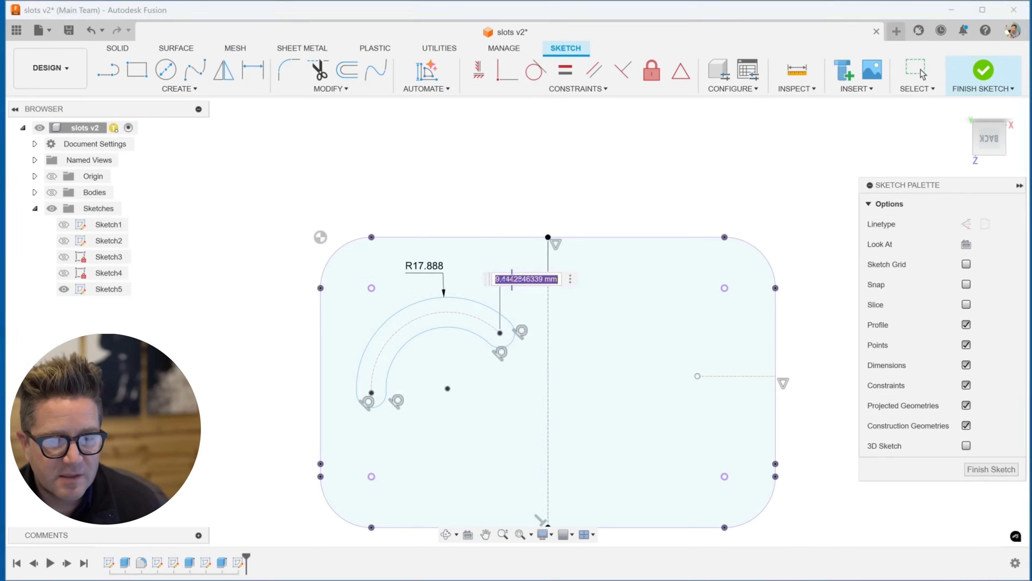
{"action": "key", "text": "Return"}
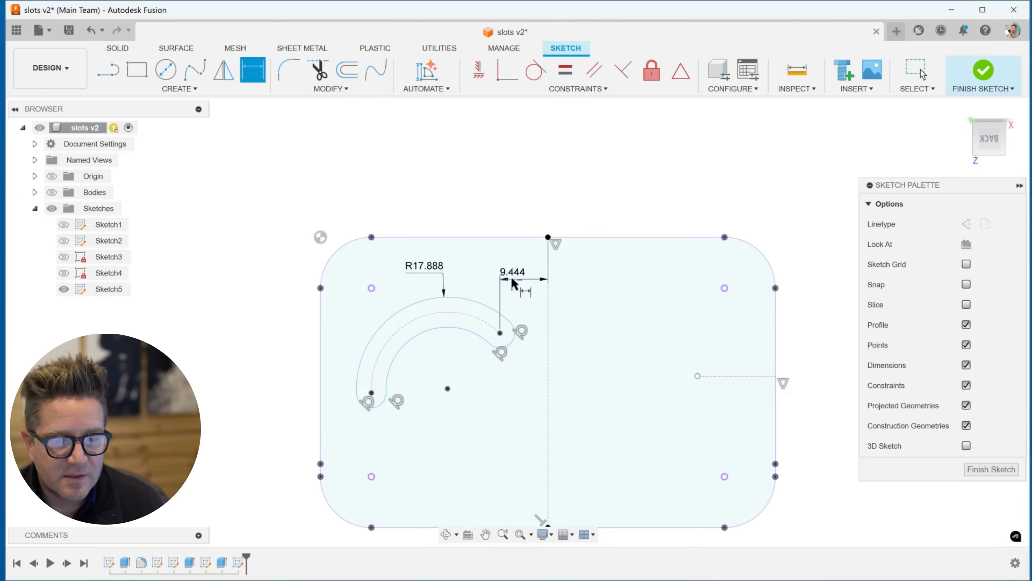
- Locate the arc slot's ends 18.781 below the top edge and 10.00 from the left edge
{"action": "left_click", "coordinate": [500, 334]}
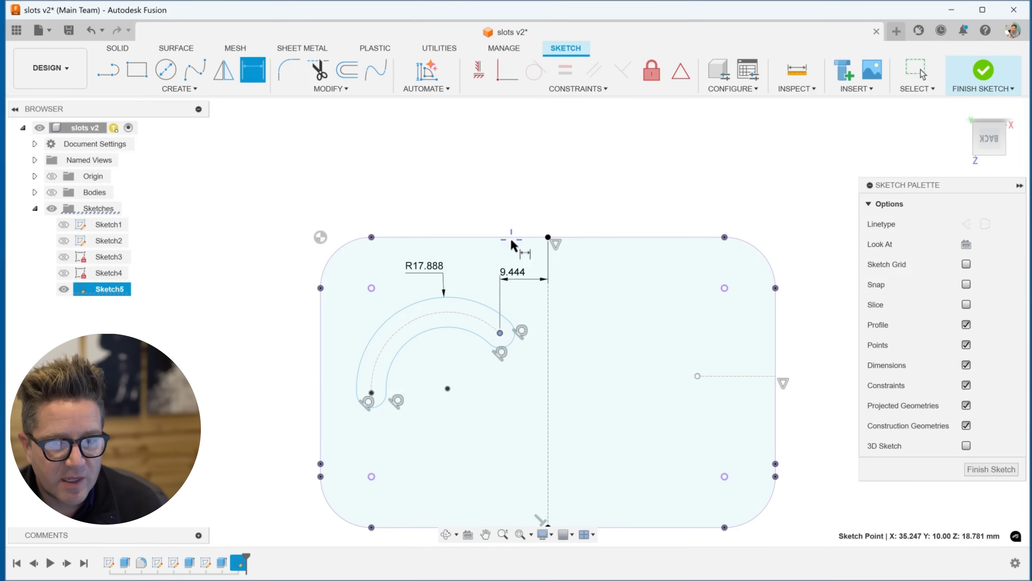
{"action": "left_click", "coordinate": [513, 238]}
{"action": "left_click", "coordinate": [619, 317]}
{"action": "key", "text": "Return"}
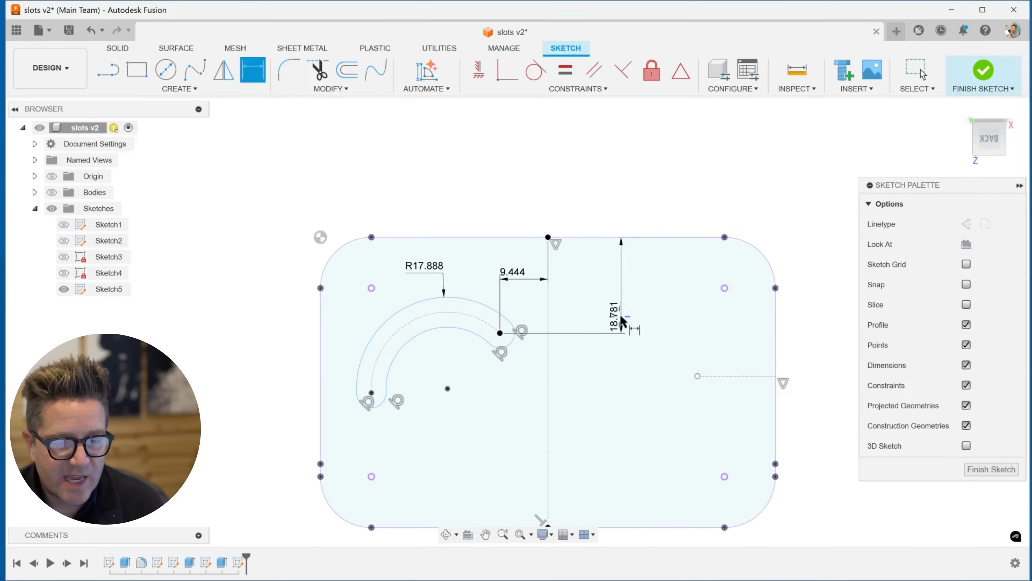
{"action": "left_click", "coordinate": [371, 393]}
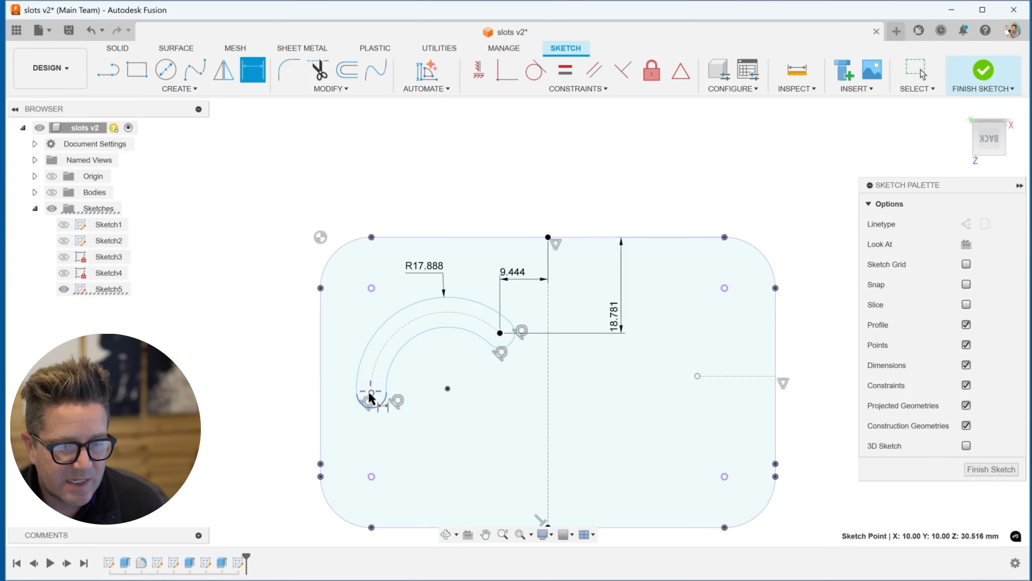
{"action": "left_click", "coordinate": [321, 401]}
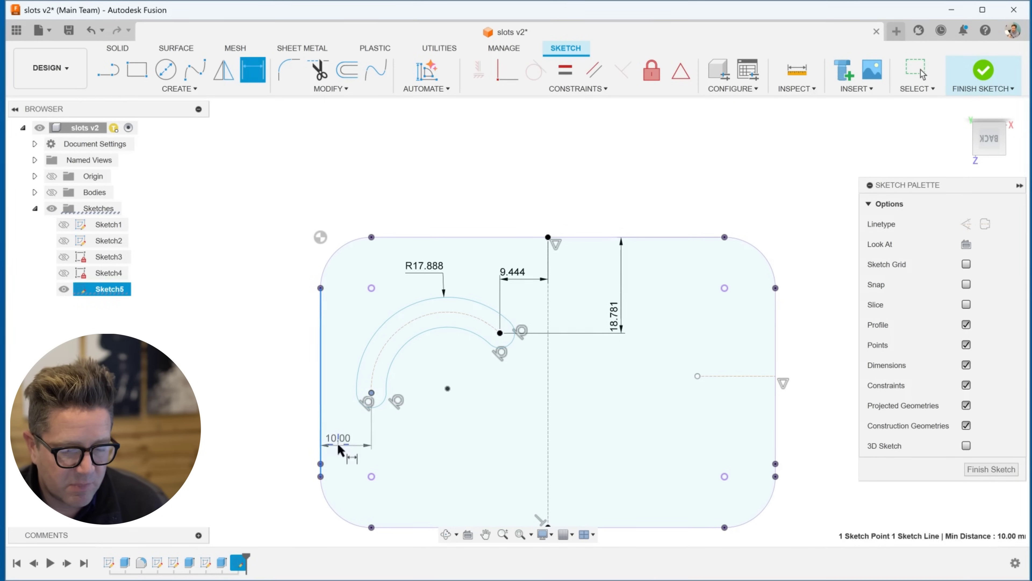
{"action": "left_click", "coordinate": [341, 446]}
{"action": "key", "text": "Return"}
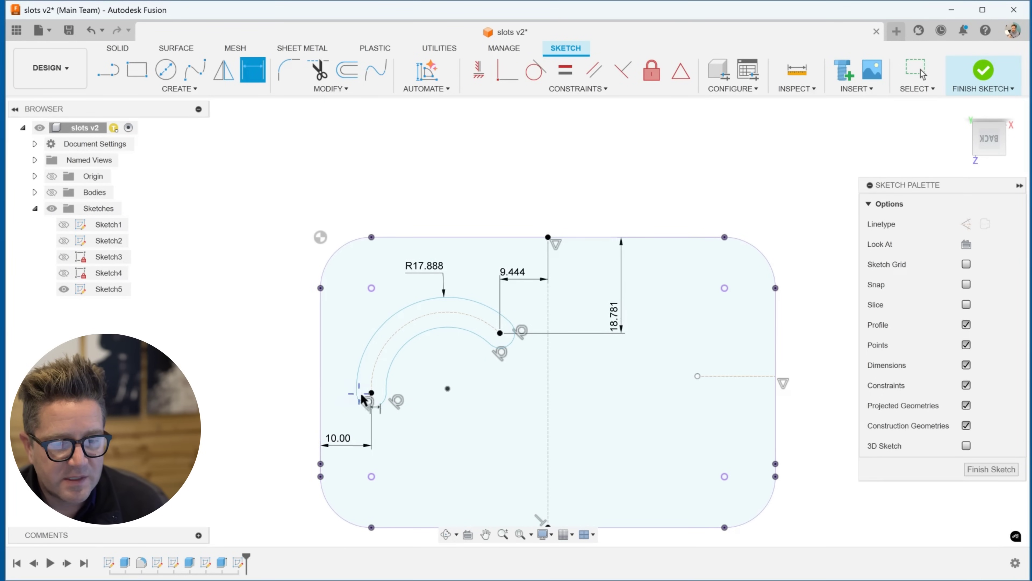
- Add a driven 30.516 reference dimension from the arc end to the top edge
{"action": "left_click", "coordinate": [371, 393]}
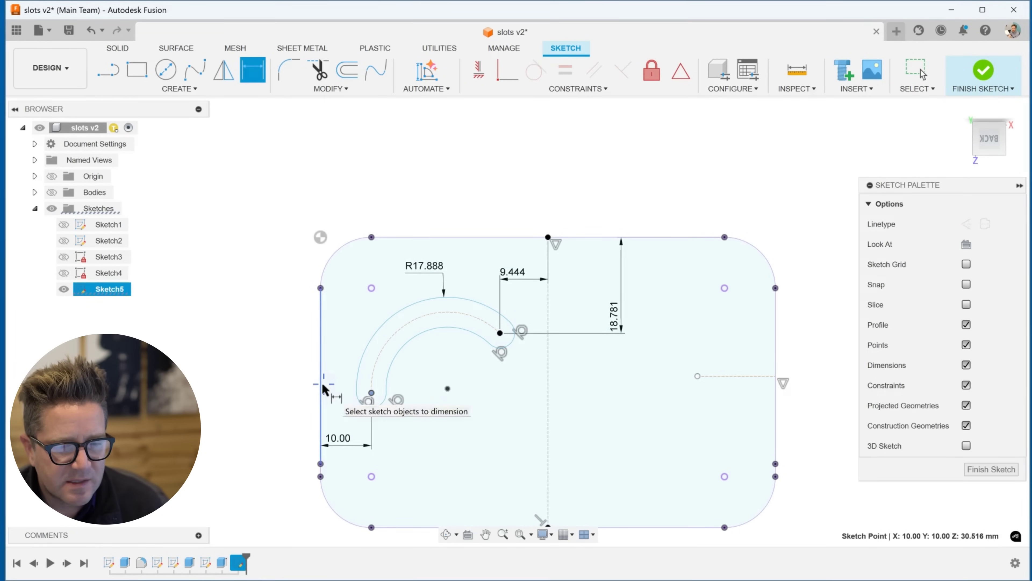
{"action": "left_click", "coordinate": [389, 237]}
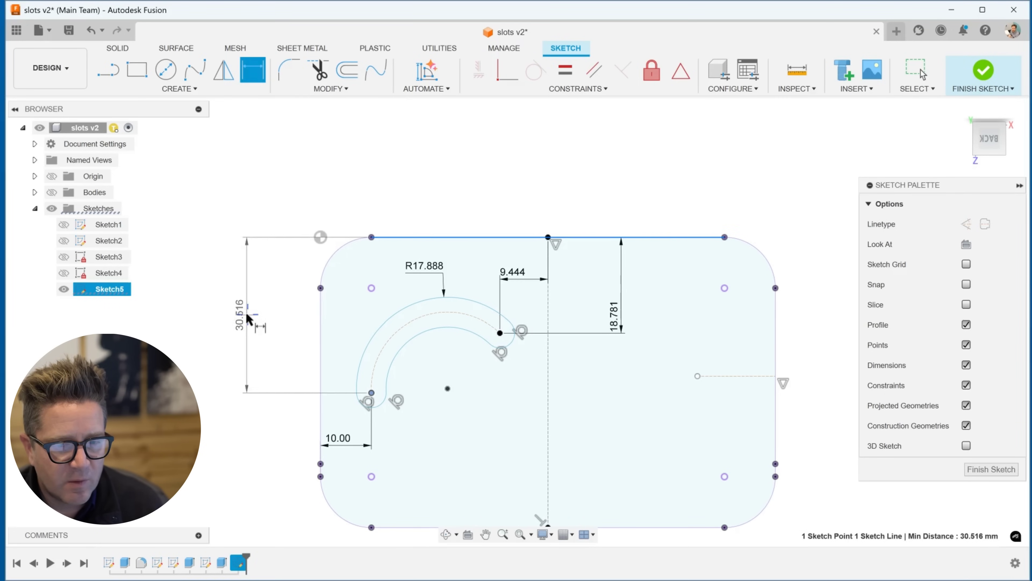
{"action": "left_click", "coordinate": [247, 315]}
{"action": "key", "text": "Return"}
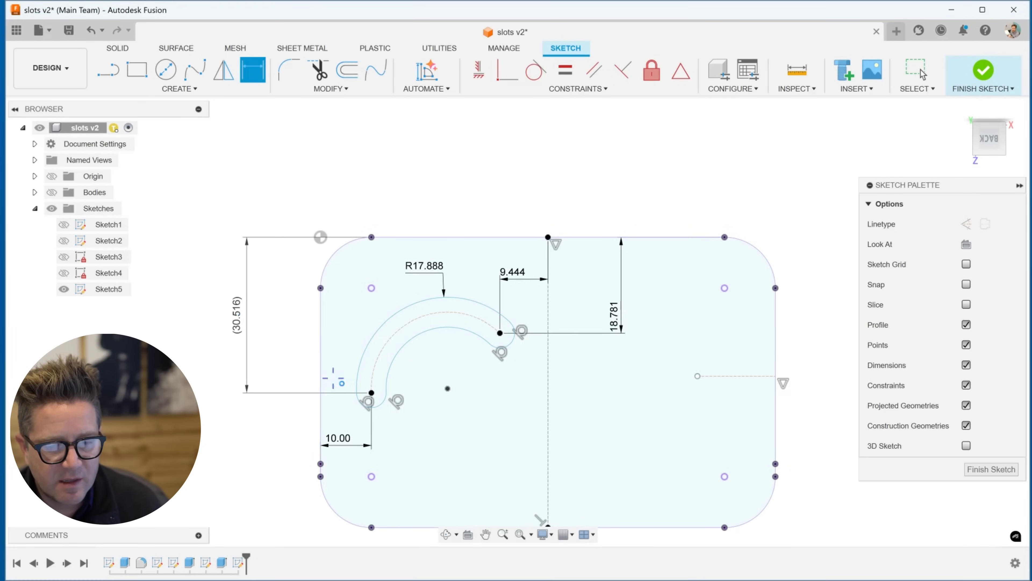
{"action": "key", "text": "Escape"}
{"action": "scroll", "coordinate": [363, 328], "scroll_direction": "up", "scroll_amount": 1}
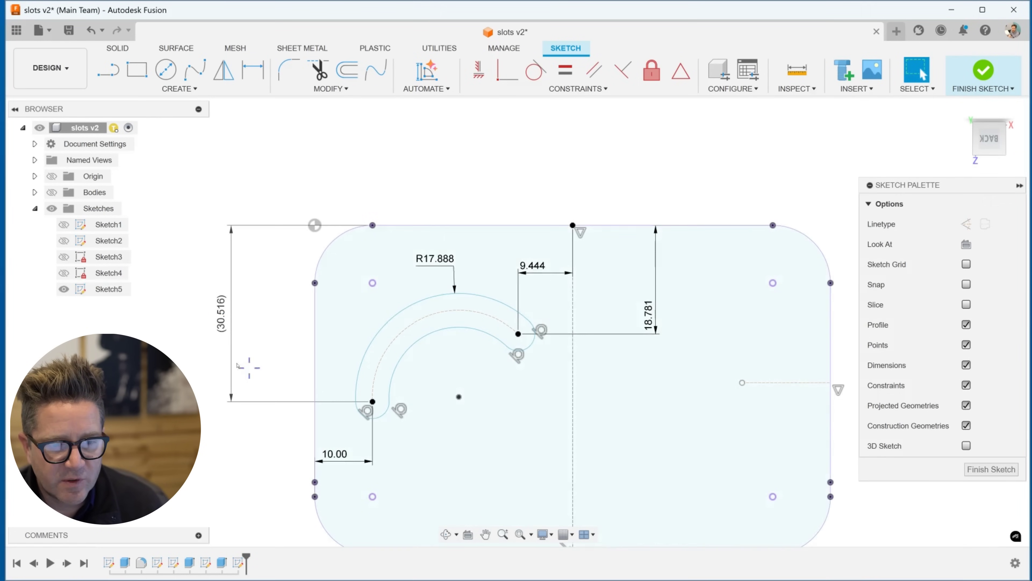
- Delete the driven 30.516 dimension and drag the arc to reshape it, raising its left end
{"action": "left_click", "coordinate": [221, 321]}
{"action": "key", "text": "Delete"}
{"action": "mouse_move", "coordinate": [423, 303]}
{"action": "left_mouse_down"}
{"action": "mouse_move", "coordinate": [382, 273]}
{"action": "mouse_move", "coordinate": [439, 318]}
{"action": "mouse_move", "coordinate": [426, 299]}
{"action": "mouse_move", "coordinate": [428, 310]}
{"action": "left_mouse_up"}
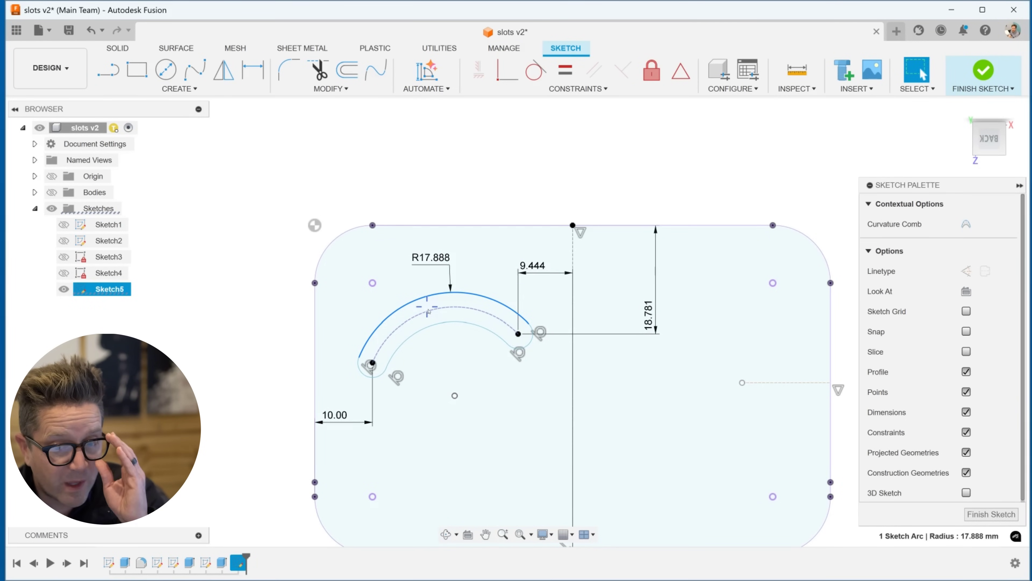
{"action": "scroll", "coordinate": [513, 355], "scroll_direction": "up", "scroll_amount": 3}
- Dimension the distance between the two end points at the slot's end as 5.078
{"action": "key", "text": "d"}
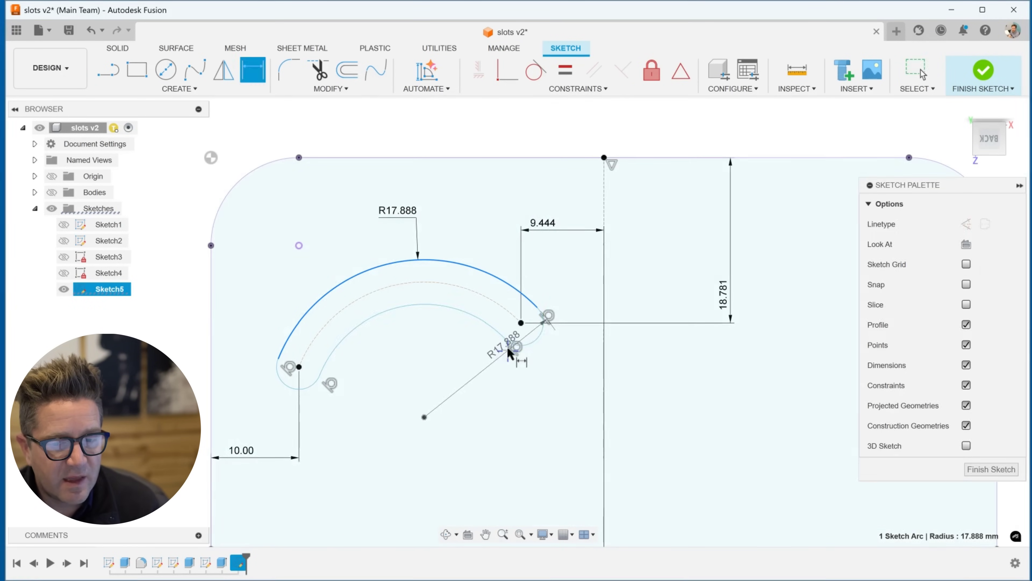
{"action": "key", "text": "Escape"}
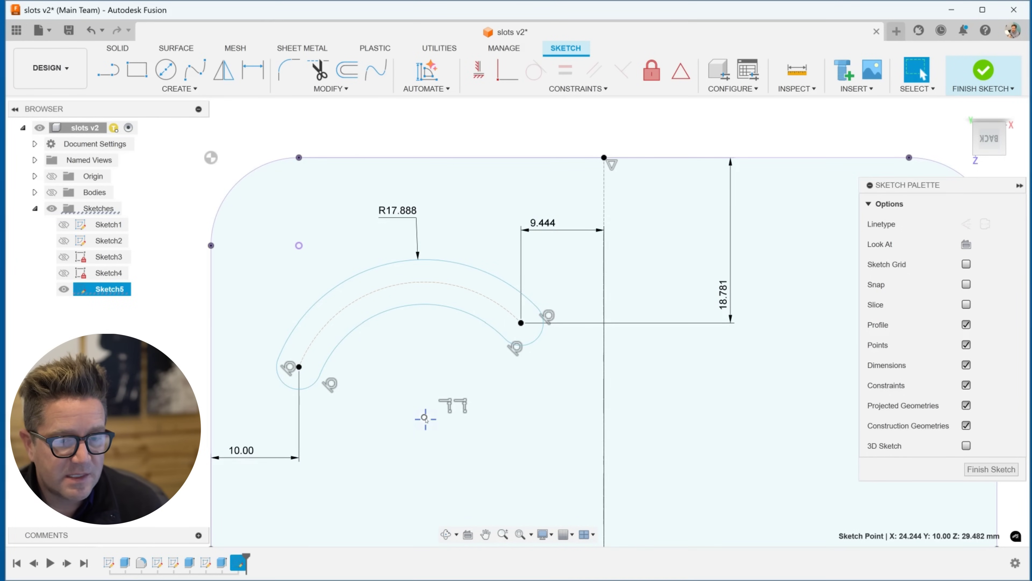
{"action": "key", "text": "d"}
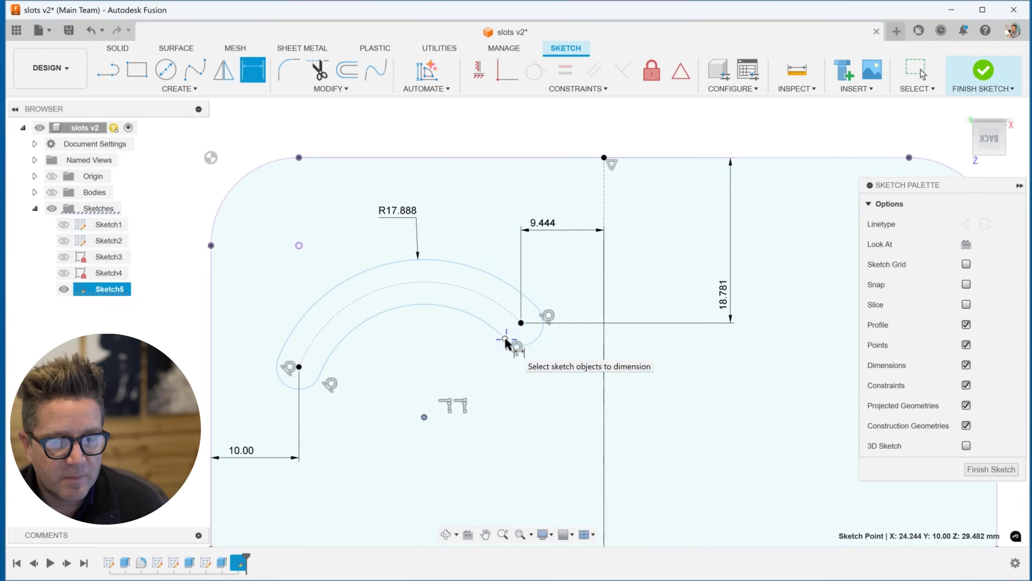
{"action": "left_click", "coordinate": [509, 341]}
{"action": "left_click", "coordinate": [536, 308]}
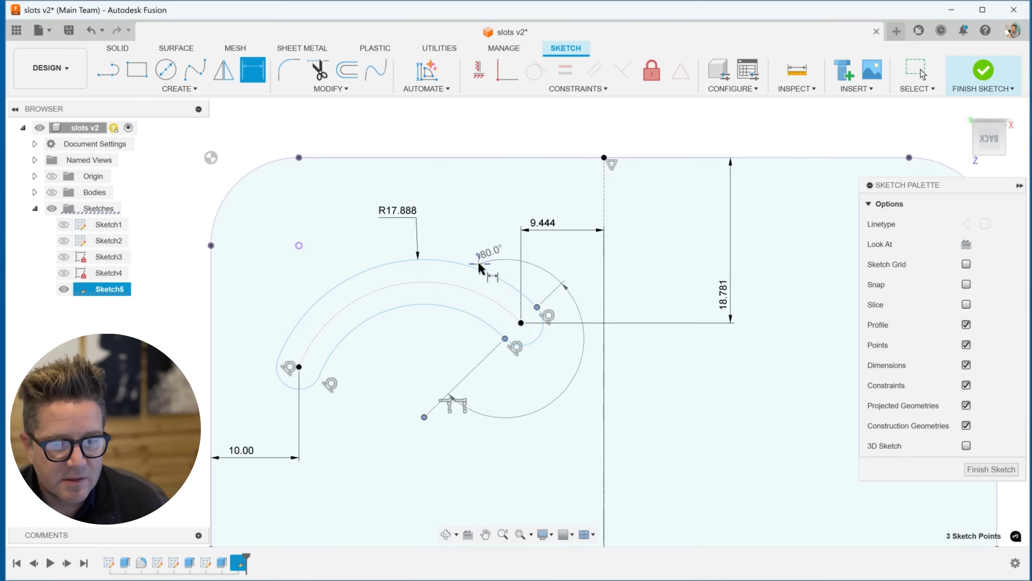
{"action": "left_click", "coordinate": [506, 339]}
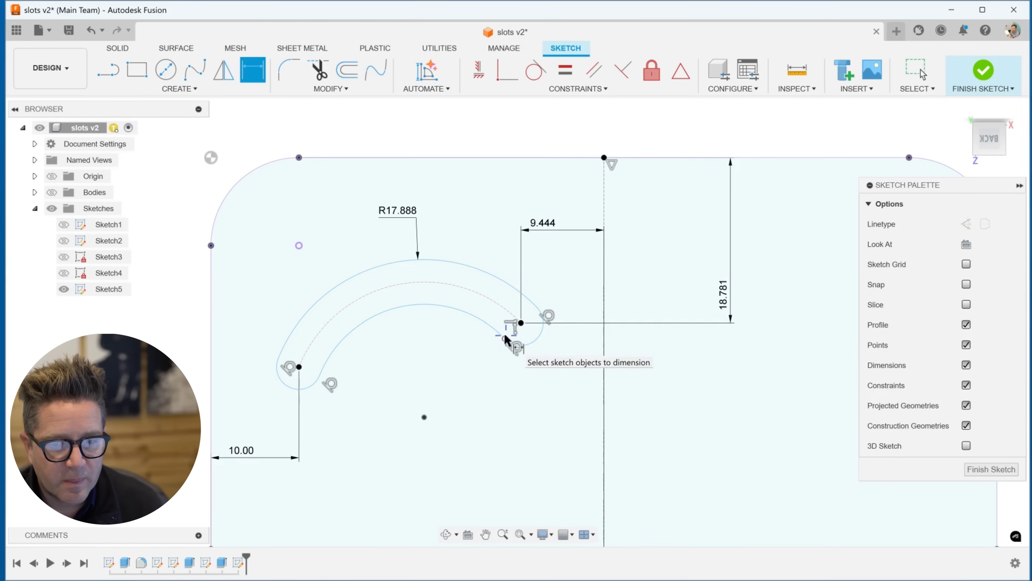
{"action": "left_click", "coordinate": [506, 339]}
{"action": "left_click", "coordinate": [537, 310]}
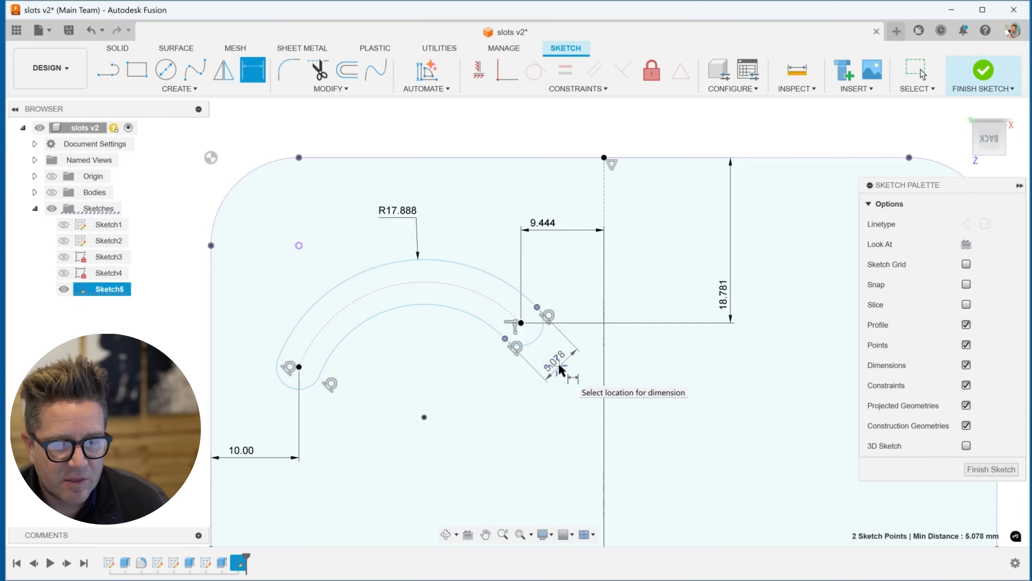
{"action": "left_click", "coordinate": [557, 368]}
{"action": "key", "text": "Return"}
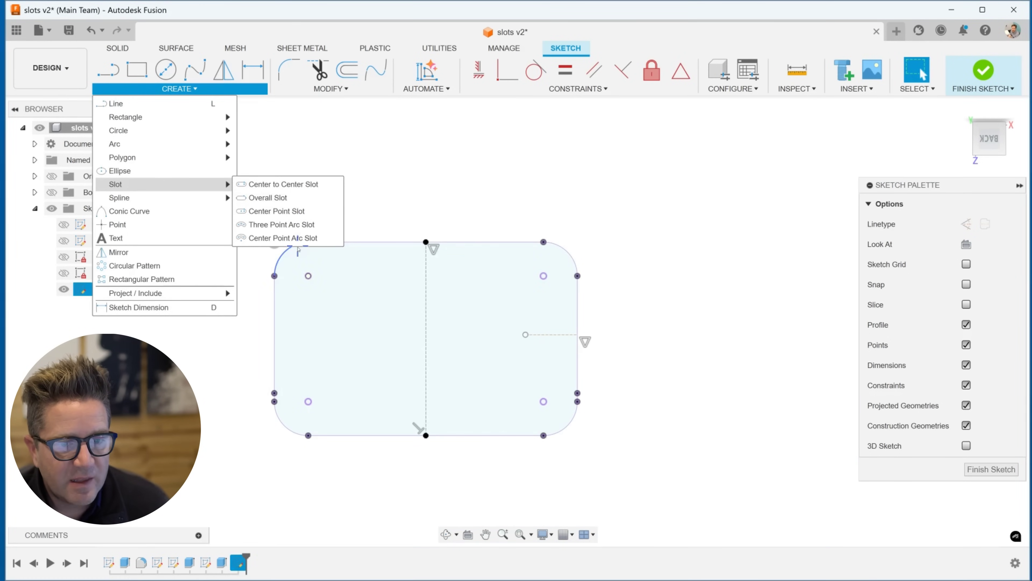
- Draw a center-point arc slot centred low on the plate, arcing across the upper-left
{"action": "left_click", "coordinate": [301, 238]}
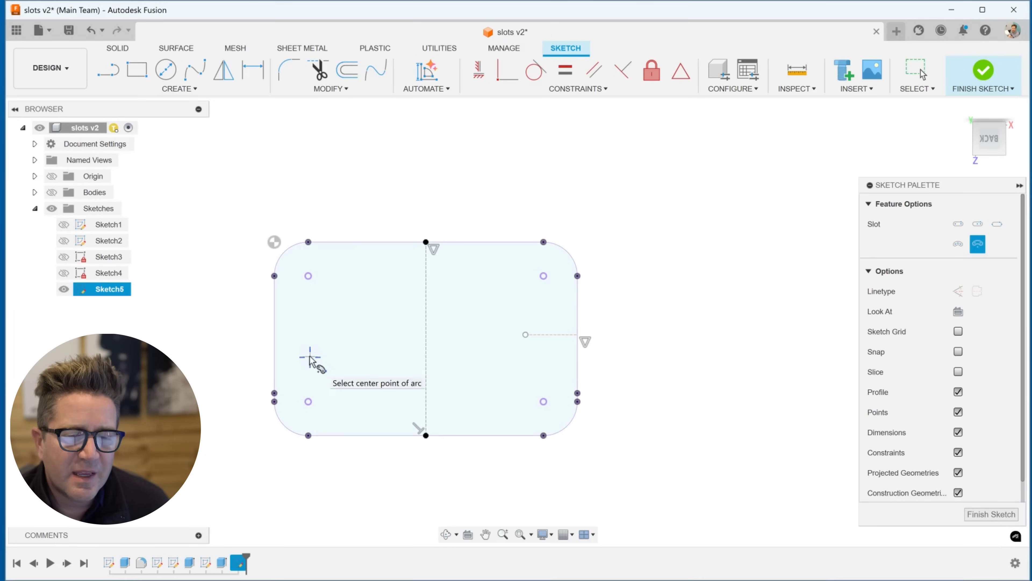
{"action": "left_click", "coordinate": [308, 354]}
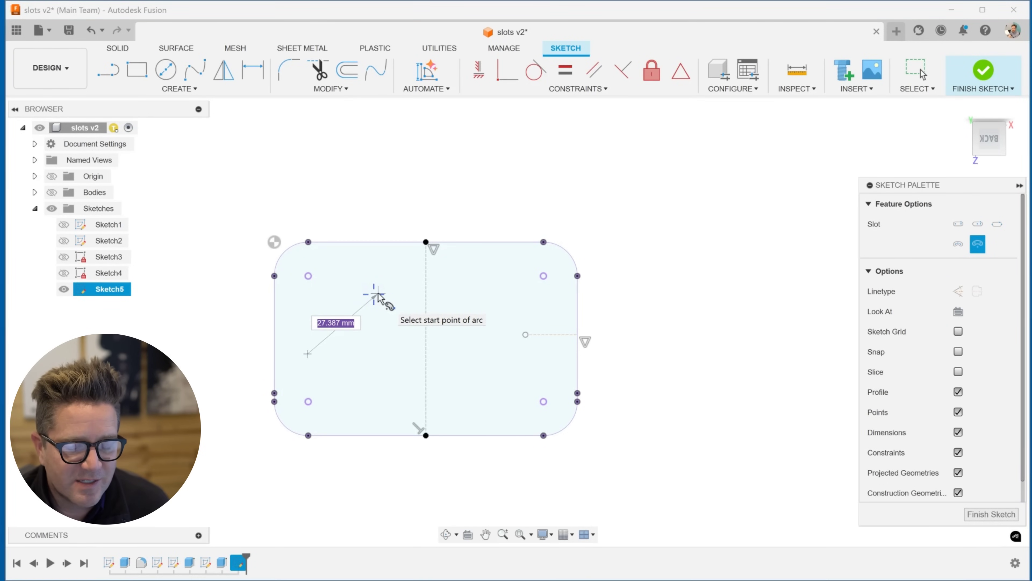
{"action": "left_click", "coordinate": [375, 294]}
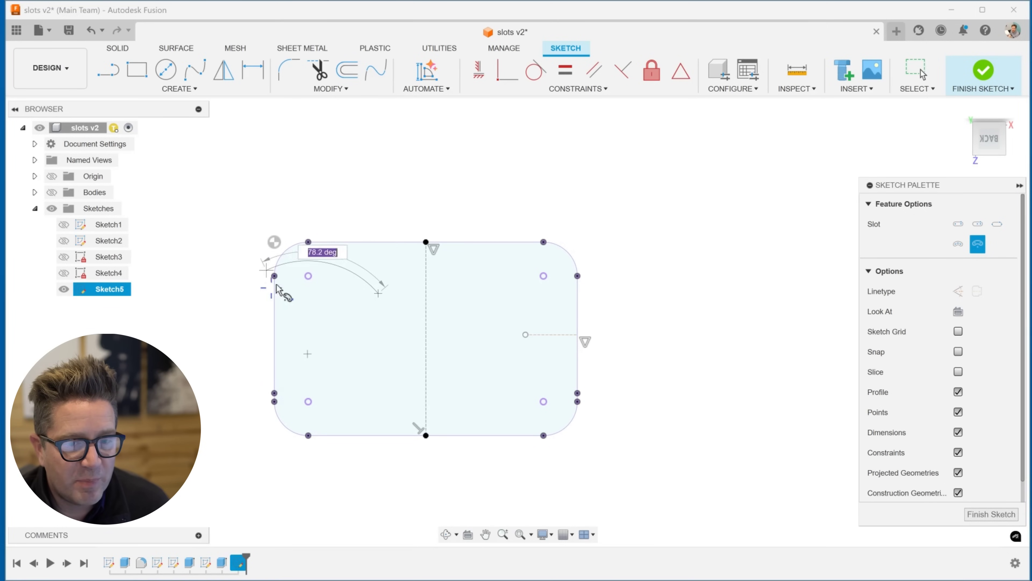
{"action": "left_click", "coordinate": [301, 281]}
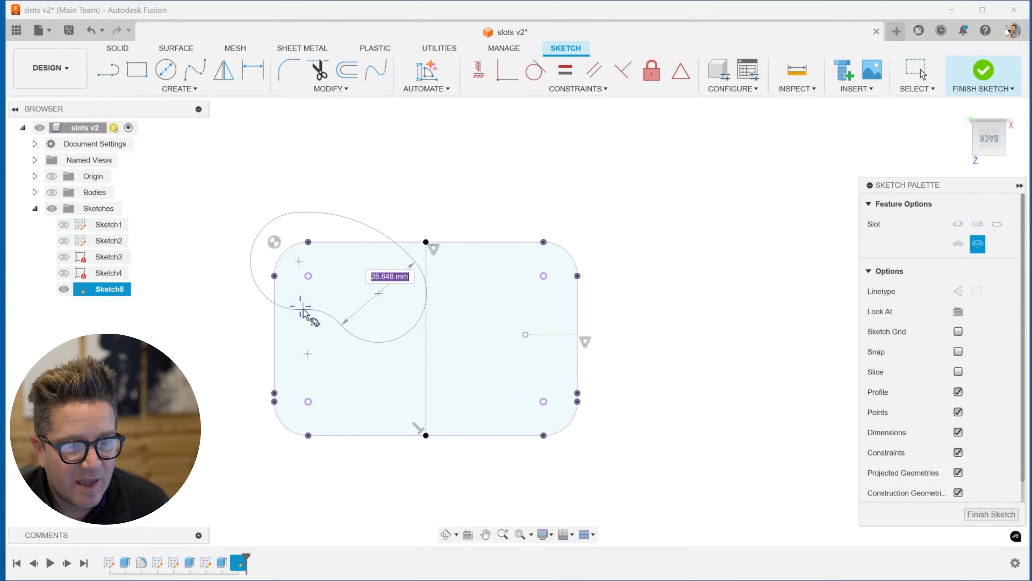
{"action": "left_click", "coordinate": [319, 274]}
{"action": "scroll", "coordinate": [321, 271], "scroll_direction": "up", "scroll_amount": 3}
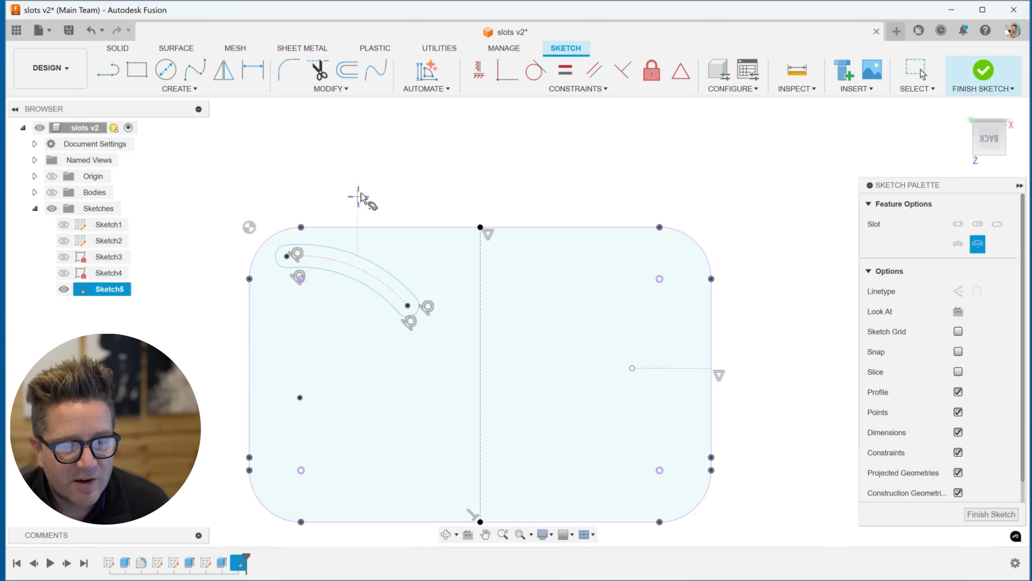
{"action": "scroll", "coordinate": [361, 196], "scroll_direction": "up", "scroll_amount": 2}
{"action": "key", "text": "Escape"}
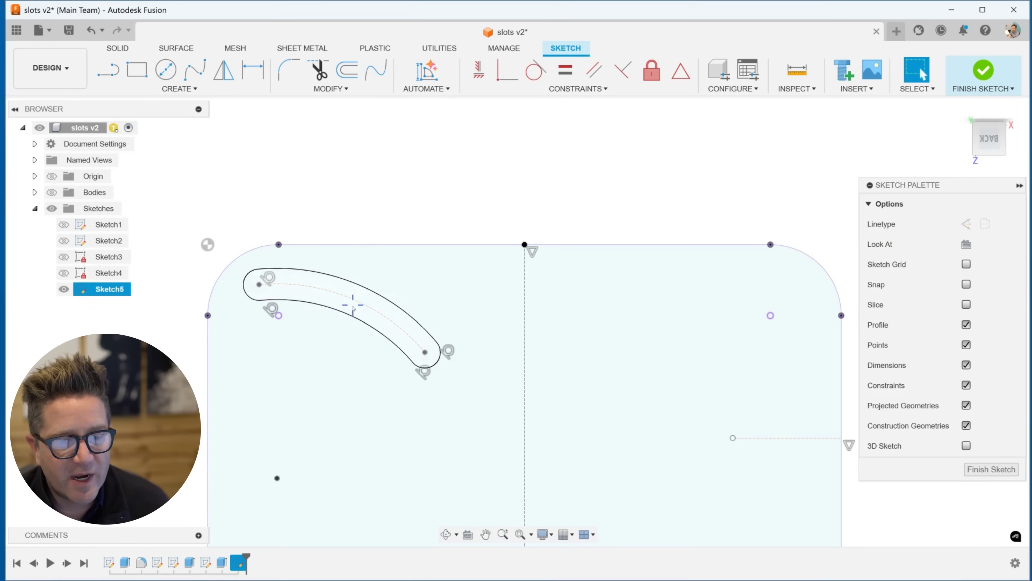
- Dimension the slot's upper arc with a 29.594 radius placed above it
{"action": "key", "text": "d"}
{"action": "left_click", "coordinate": [357, 283]}
{"action": "left_click", "coordinate": [398, 208]}
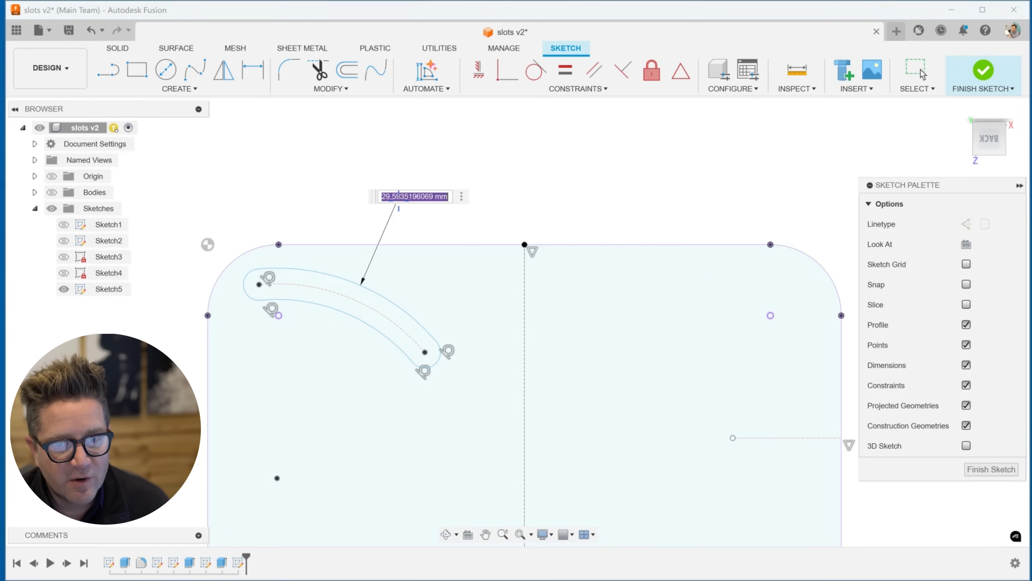
{"action": "key", "text": "Return"}
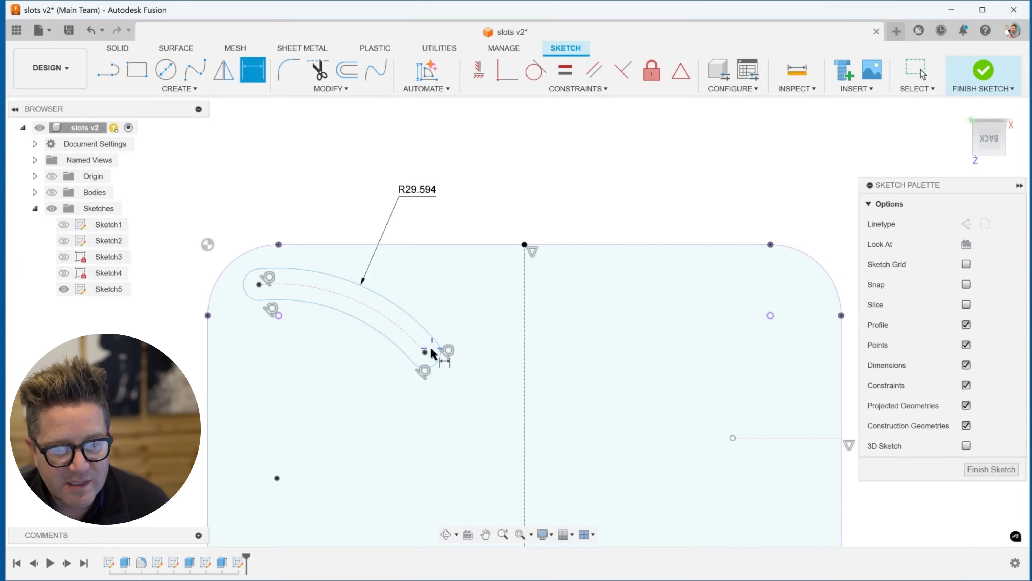
- Abandon a dimension started from the lower sketch point and select the slot's center point
{"action": "left_click", "coordinate": [278, 478]}
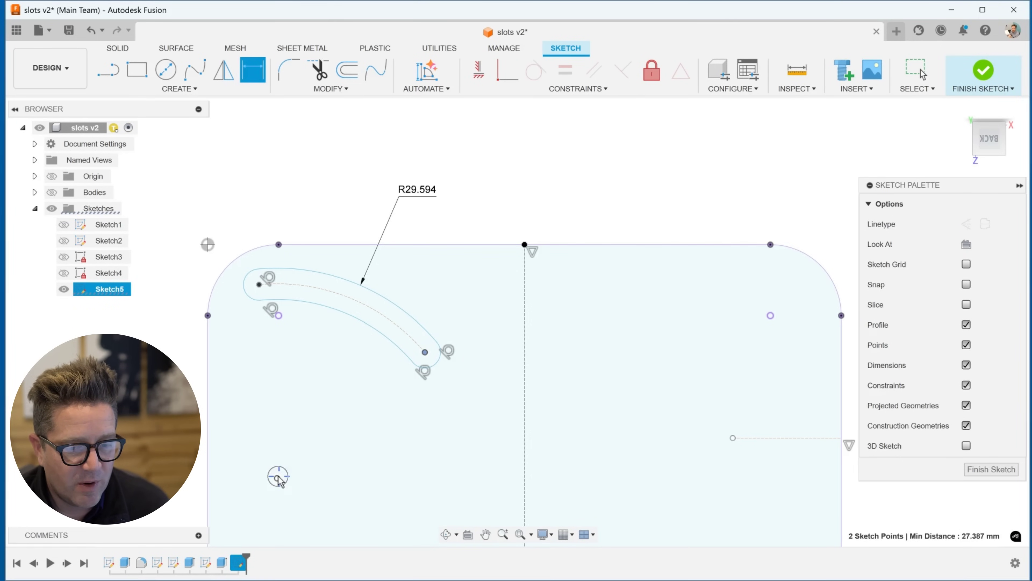
{"action": "scroll", "coordinate": [278, 478], "scroll_direction": "down", "scroll_amount": 2}
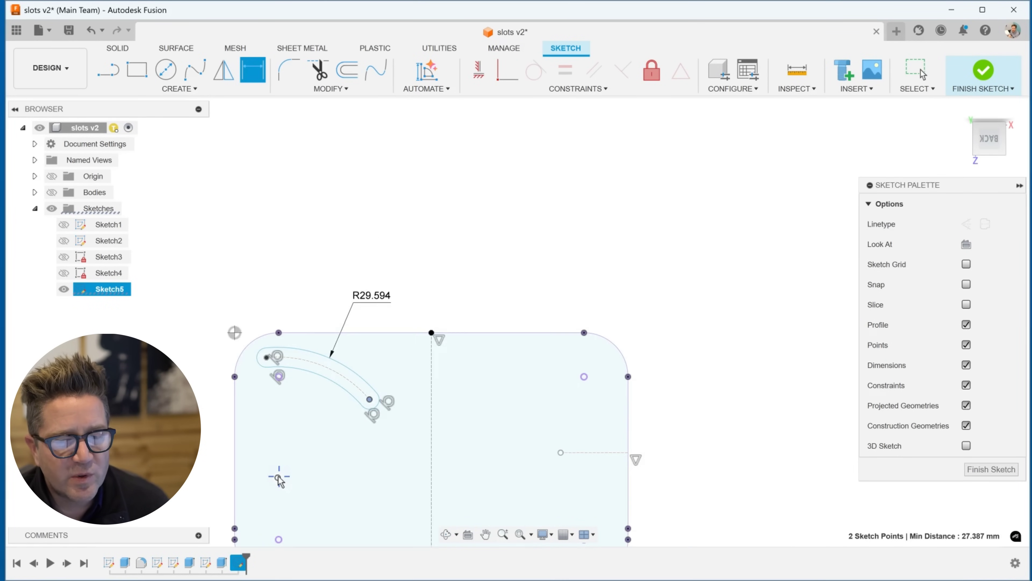
{"action": "key", "text": "Escape"}
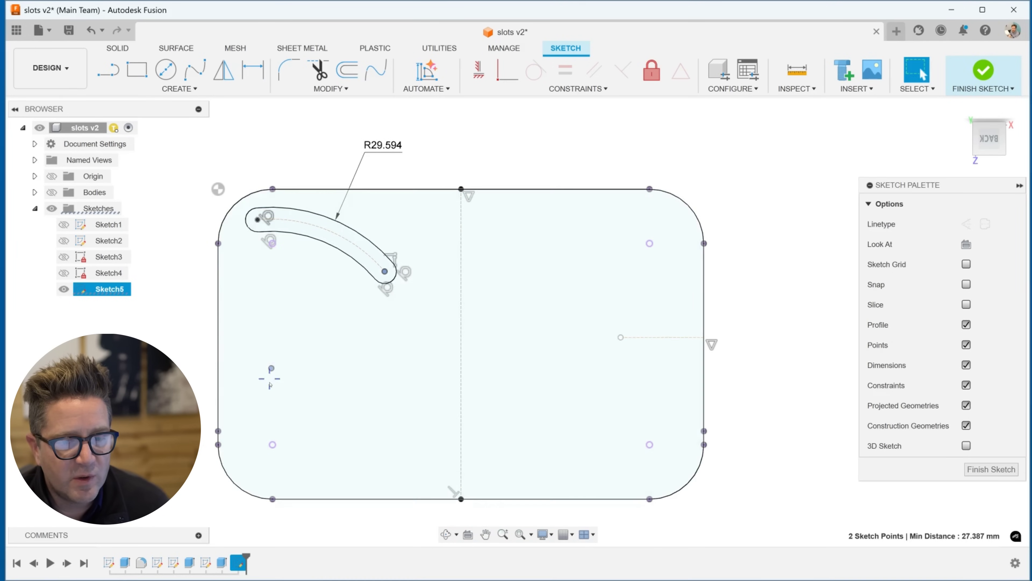
{"action": "left_click", "coordinate": [270, 369]}
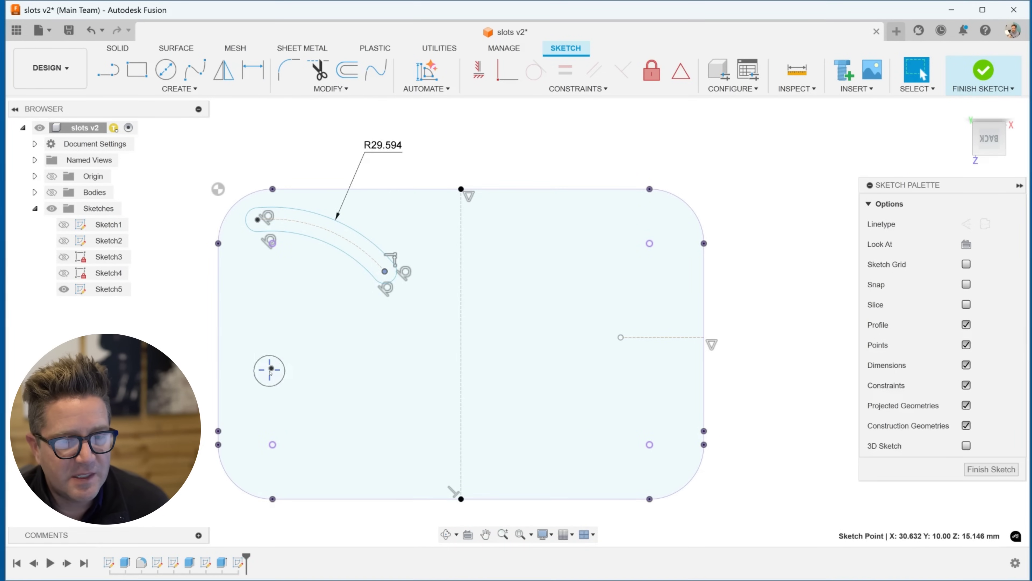